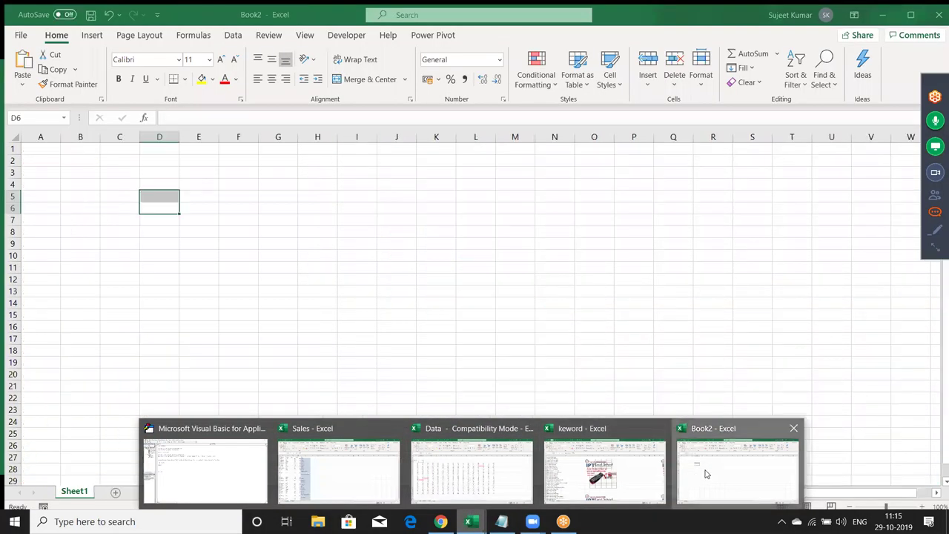
Switch to the blank Book2 - Excel window using its taskbar thumbnail
left_click(708, 474)
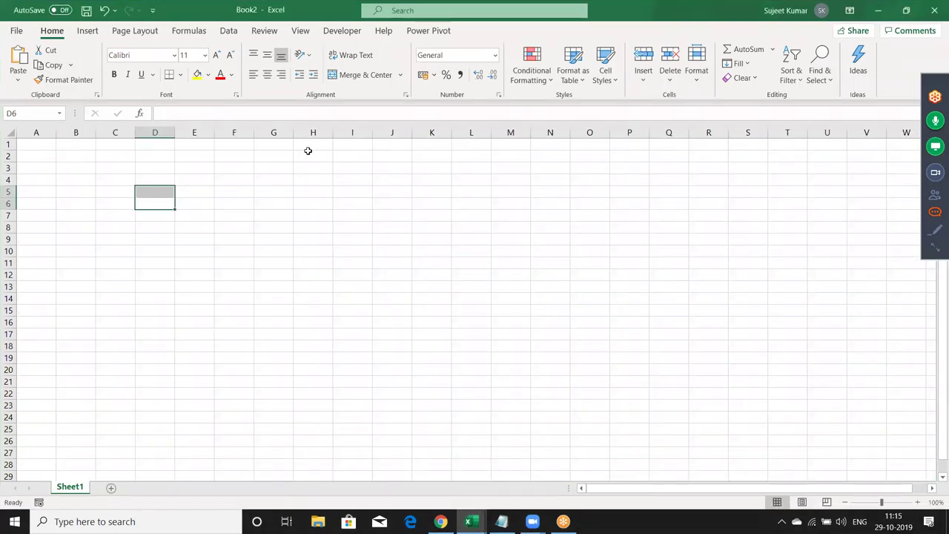
Apply the bgb picture from a file as Sheet1's tiled background
left_click(156, 34)
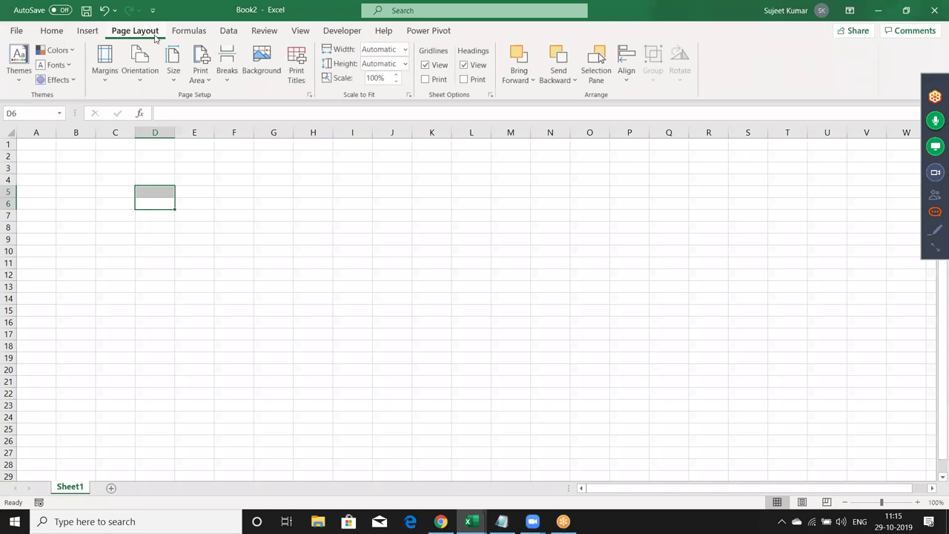
left_click(256, 68)
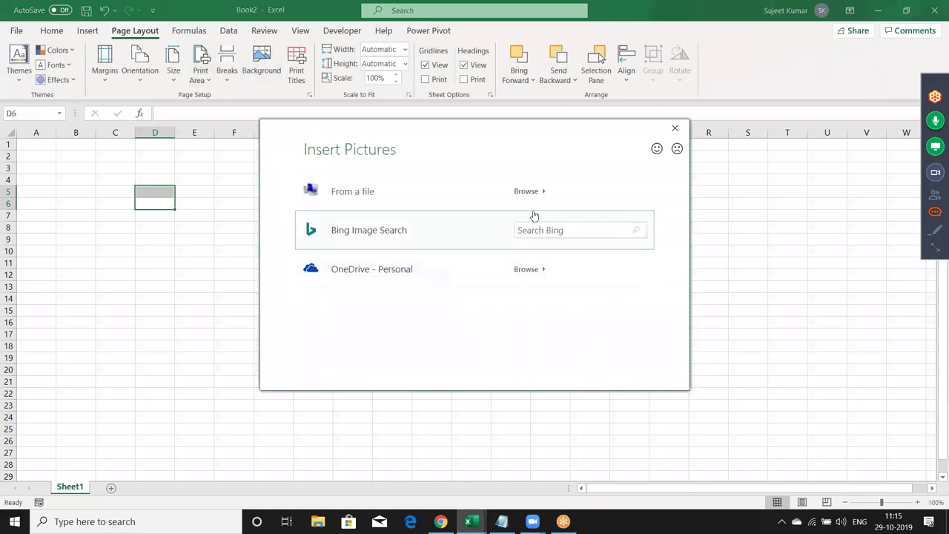
left_click(530, 195)
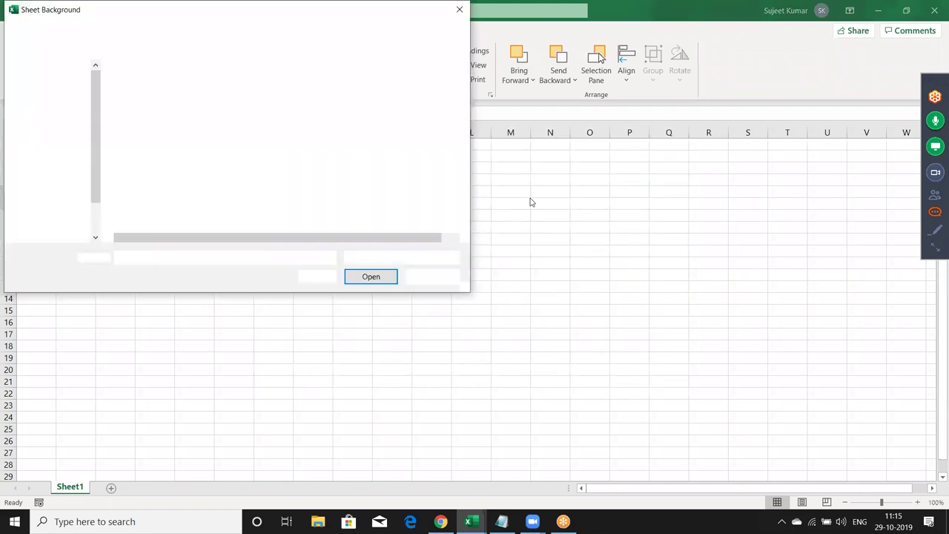
double_click(215, 99)
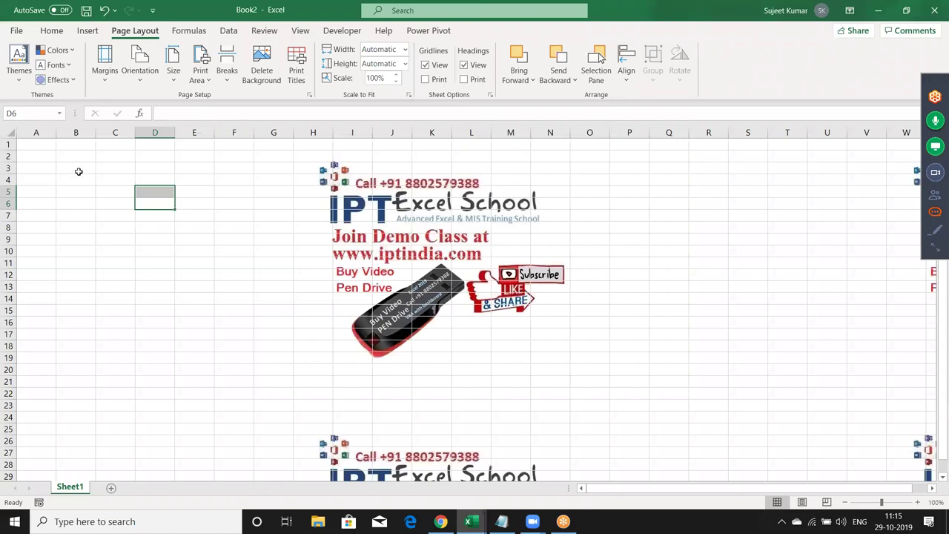
left_click(45, 153)
type("A")
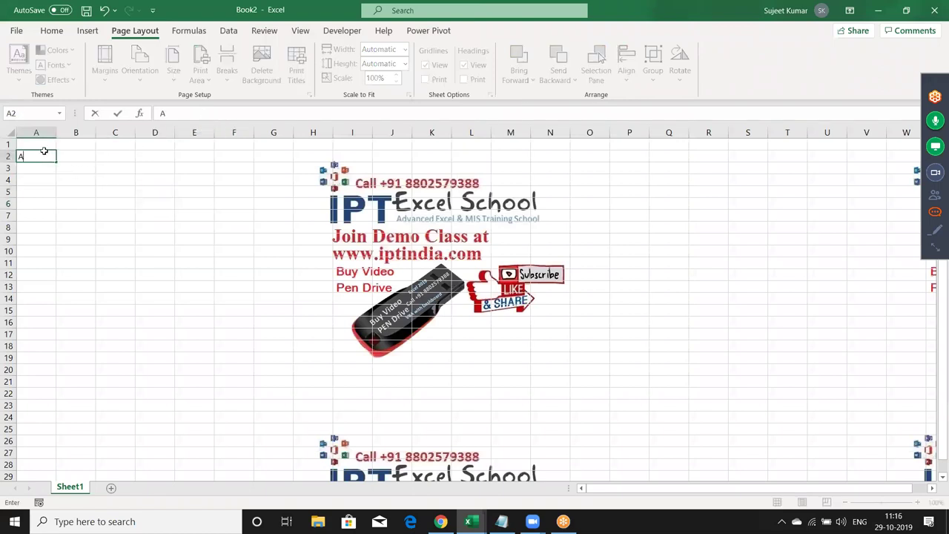
key("Tab")
type("=r")
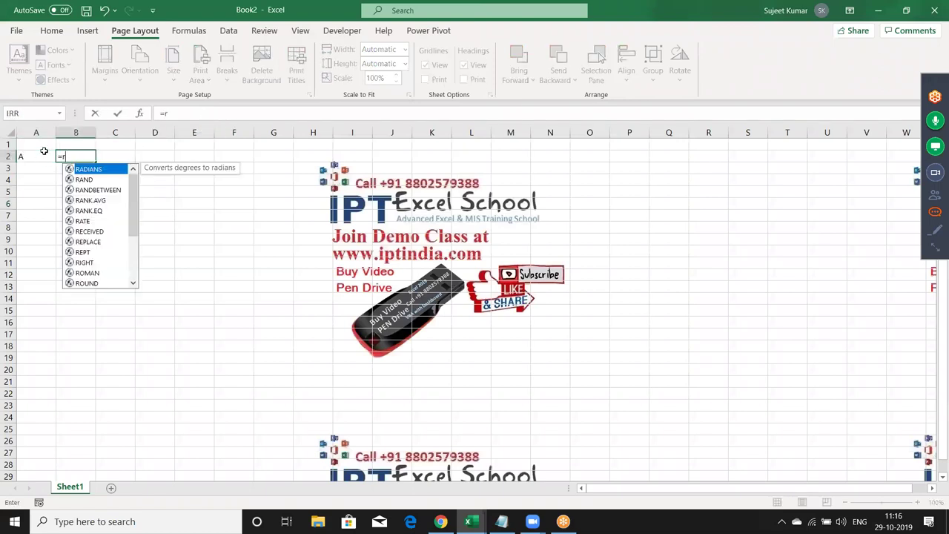
type("e")
key("Down")
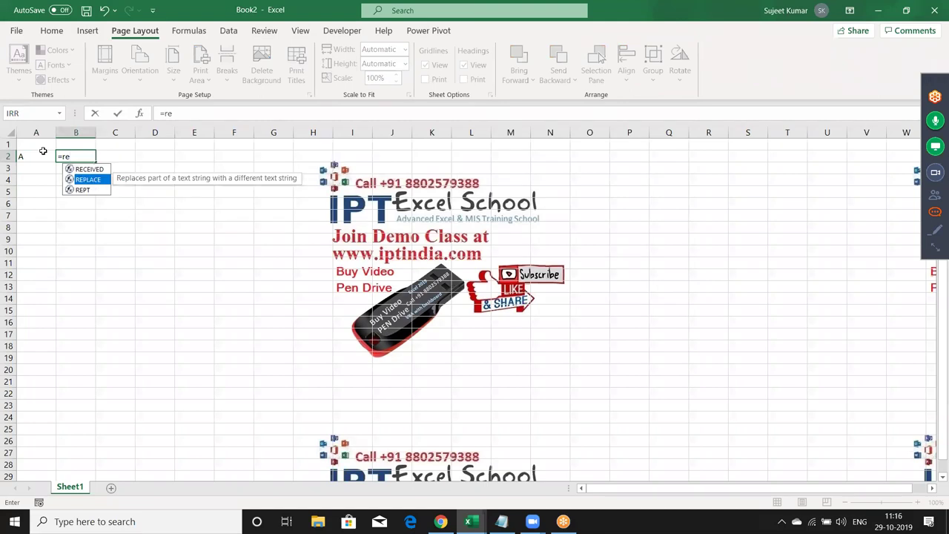
key("Down")
key("Tab")
left_click(43, 151)
type(",")
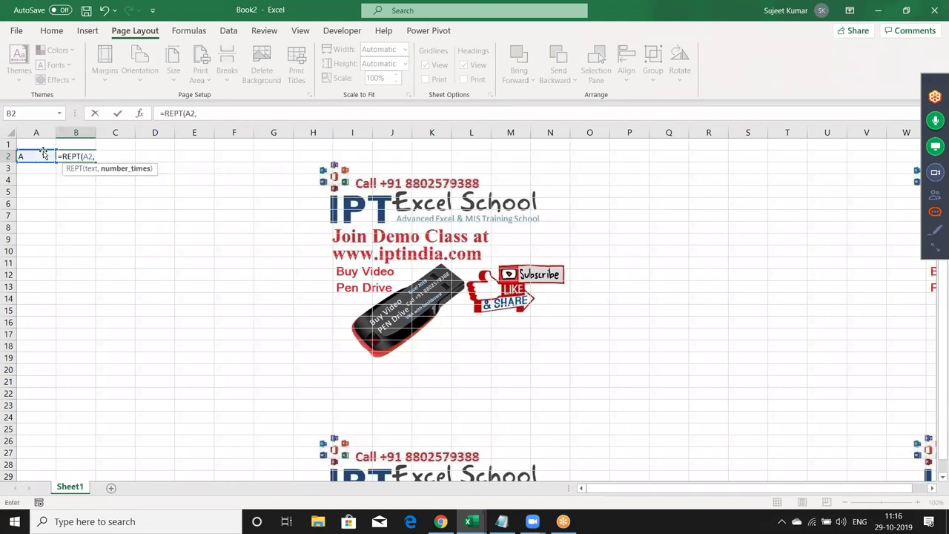
type("5")
key("ctrl+Return")
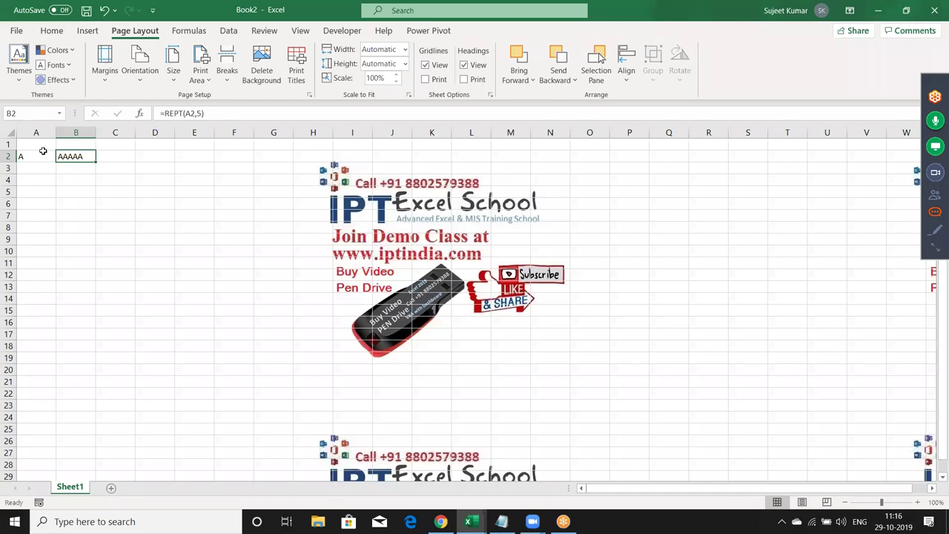
left_click_drag(43, 151, 75, 156)
key("Delete")
key("Up")
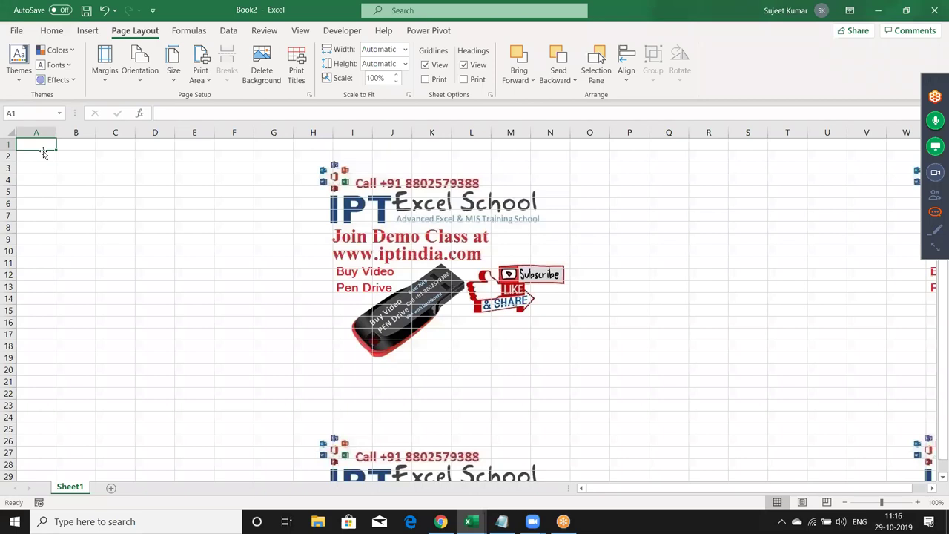
Enter 85, 36, 65, 25, 65 and 96 into A1:A6
type("85")
key("Return")
type("36")
key("Return")
type("65")
key("Return")
type("25")
key("Return")
type("65")
key("Return")
type("96")
key("Return")
Enter 32, 85, 45, 65 and 25 into A7:A11, then select A1:A11
type("326")
key("BackSpace")
key("Return")
type("85")
key("Return")
type("45")
key("Return")
type("65")
key("Return")
type("25")
key("Return")
key("Up")
key("ctrl+Up")
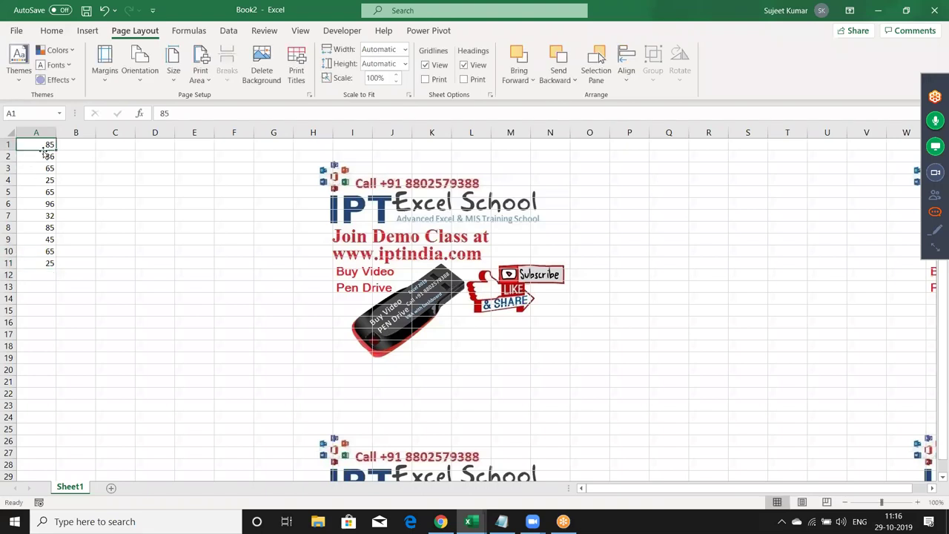
key("ctrl+shift+Down")
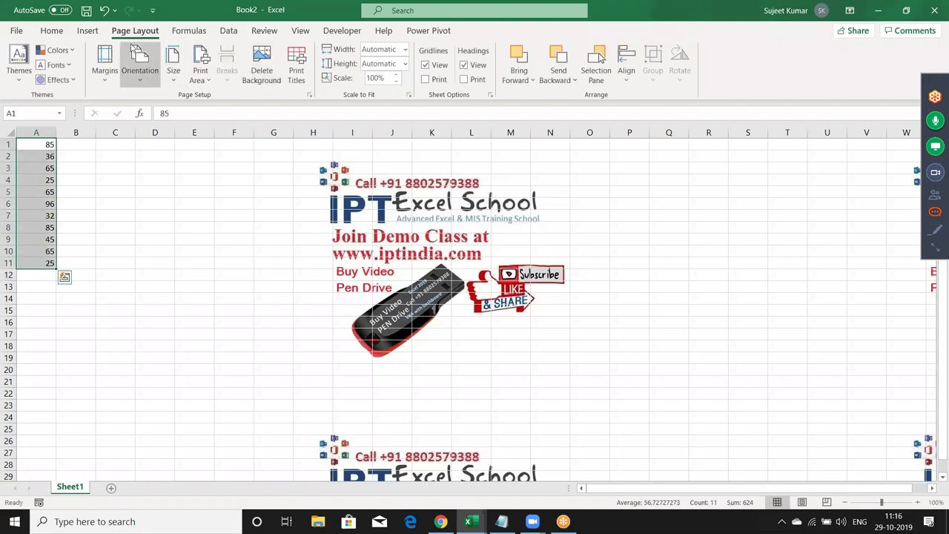
left_click(53, 31)
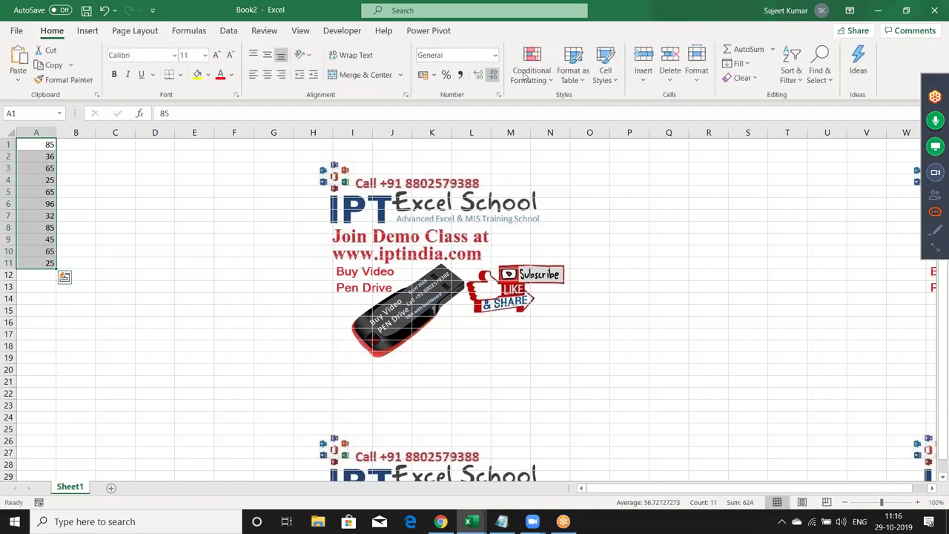
left_click(531, 74)
mouse_move(559, 166)
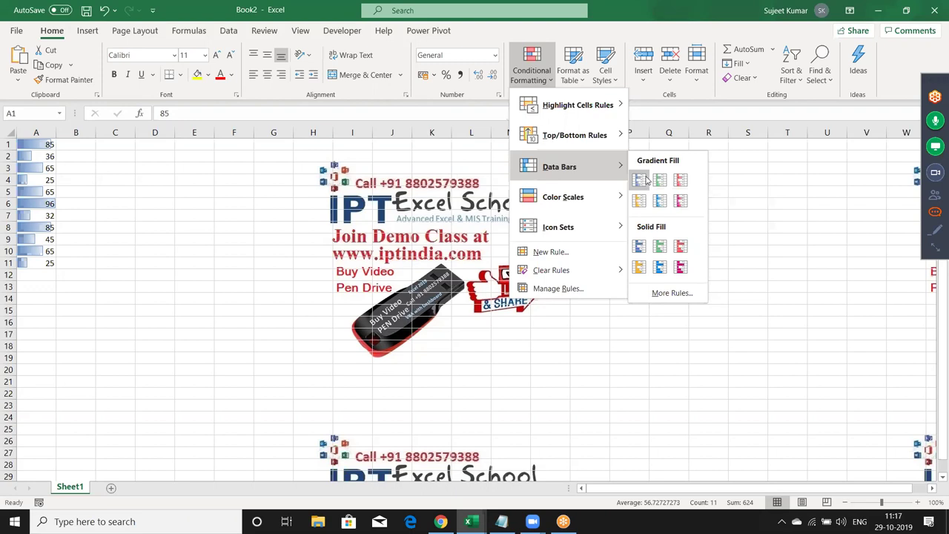
left_click(64, 144)
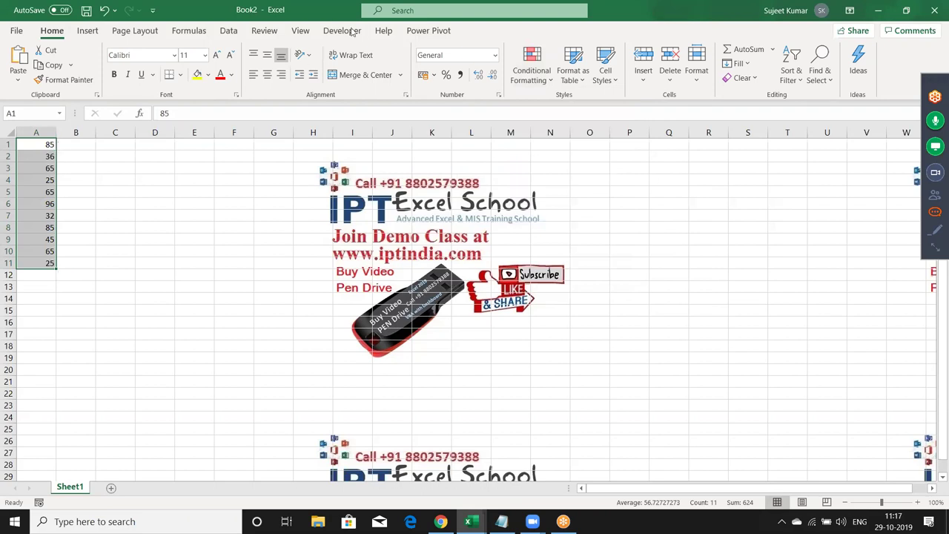
left_click(100, 33)
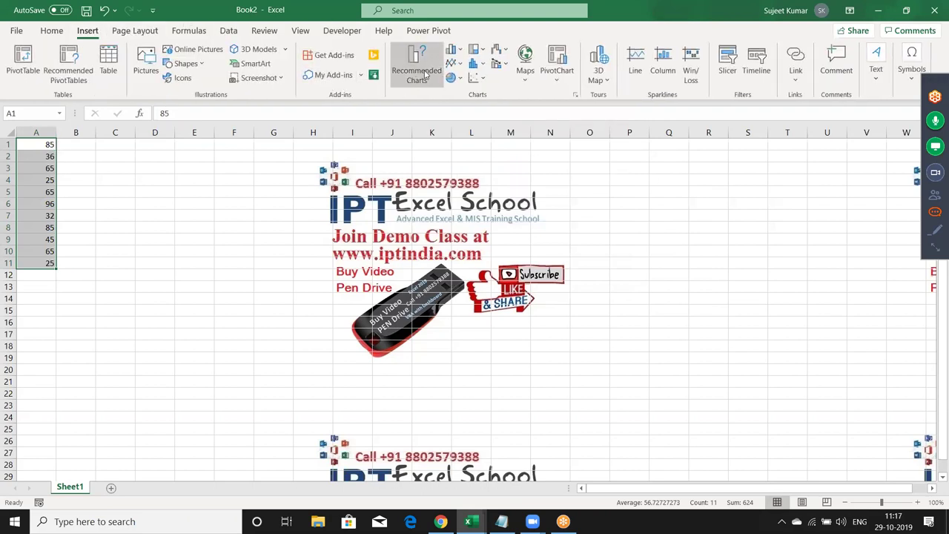
left_click(453, 50)
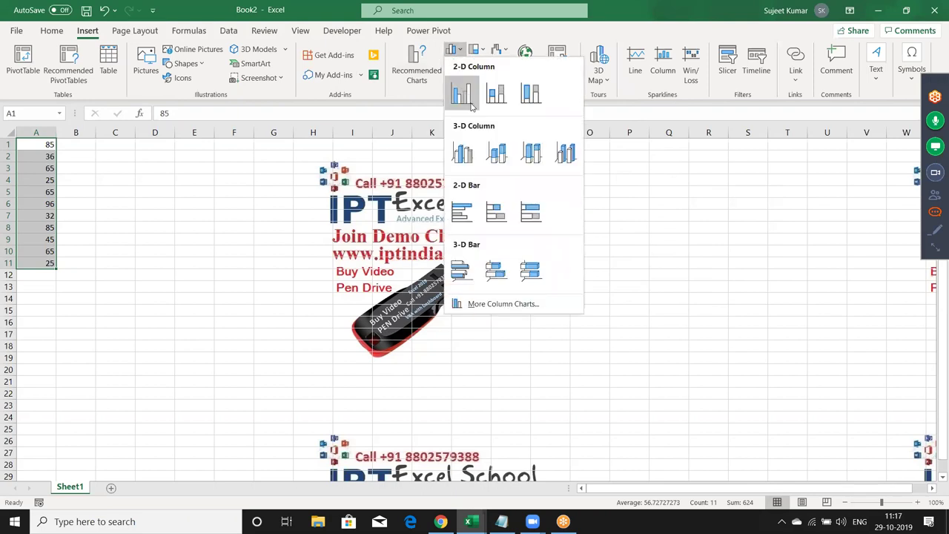
left_click(460, 213)
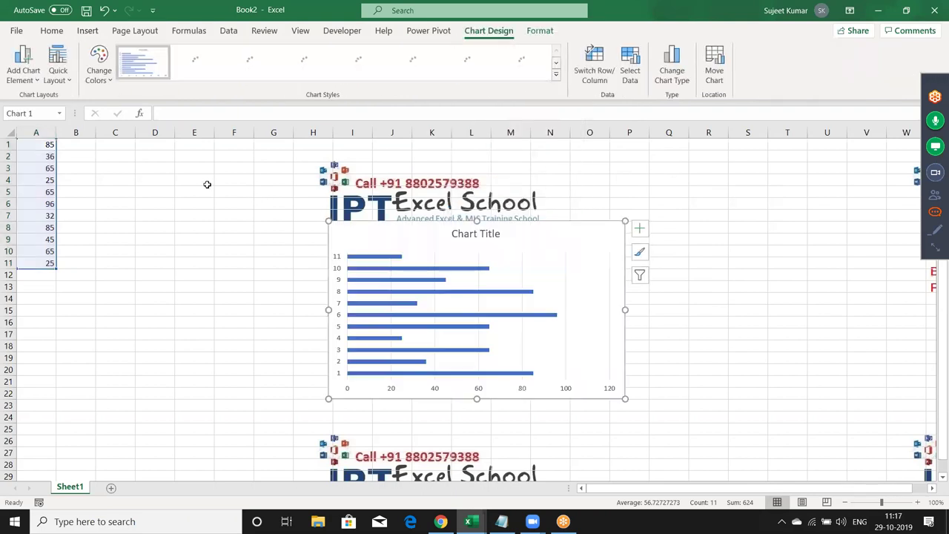
mouse_move(367, 237)
left_mouse_down()
mouse_move(82, 147)
mouse_move(104, 156)
left_mouse_up()
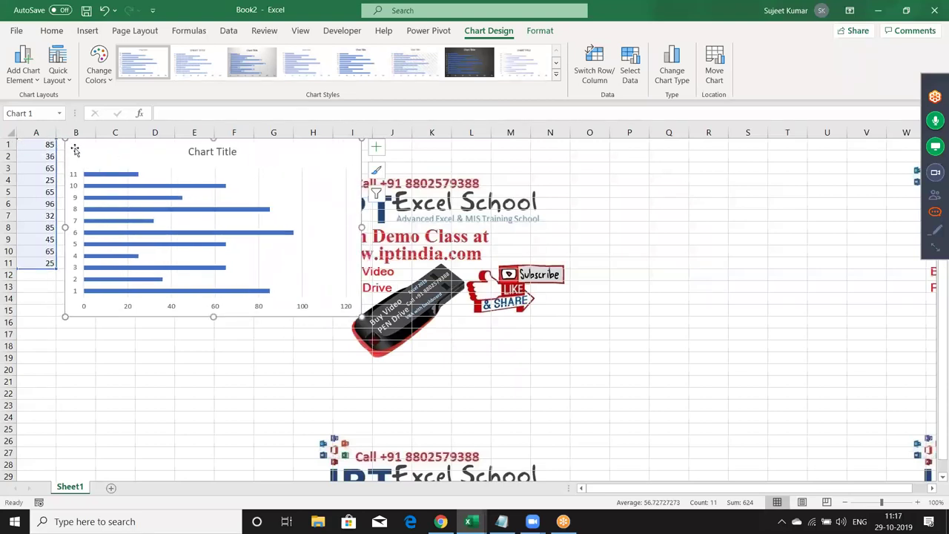
key("Delete")
Enter the formula =REPT("|",A1) in cell B1
left_click(73, 146)
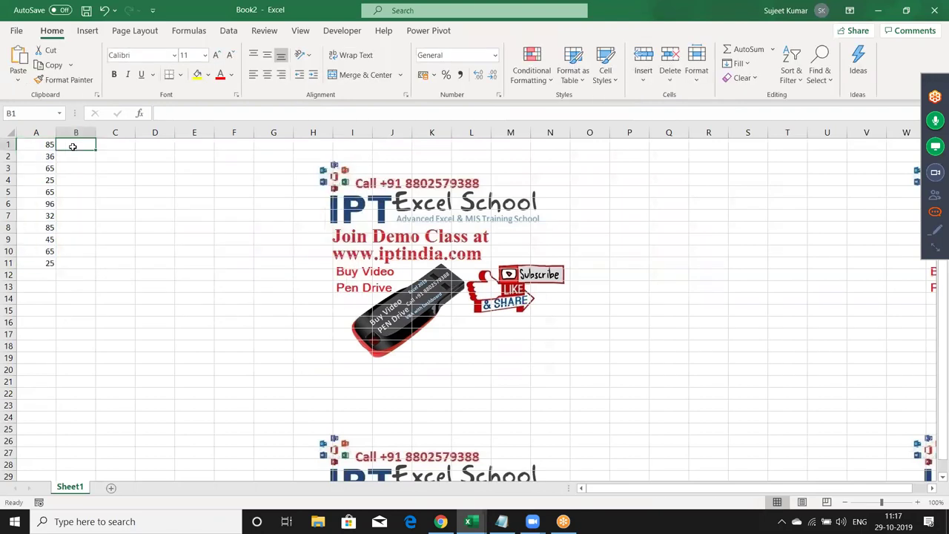
type("=")
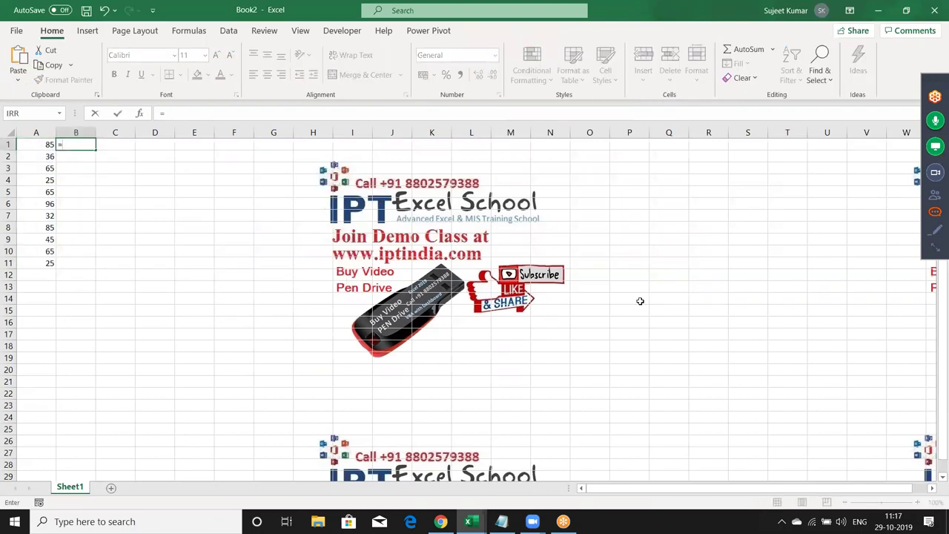
type("re")
key("Down")
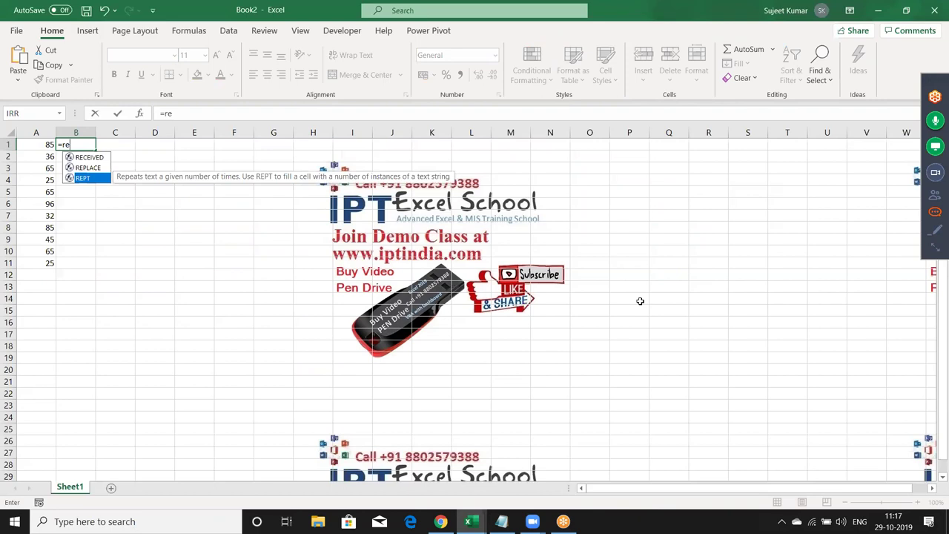
type("`")
key("BackSpace")
key("Down")
key("Down")
key("Tab")
type("\"")
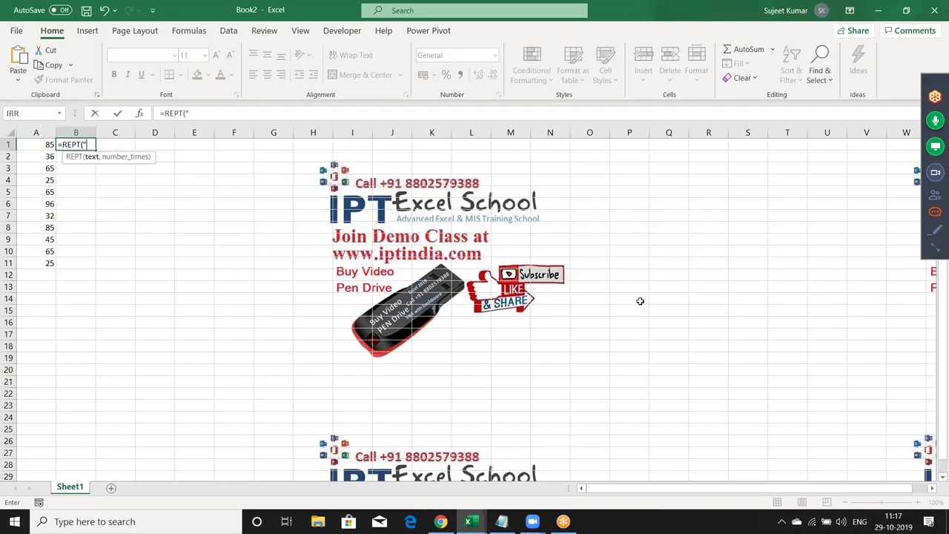
type("|")
type("\",")
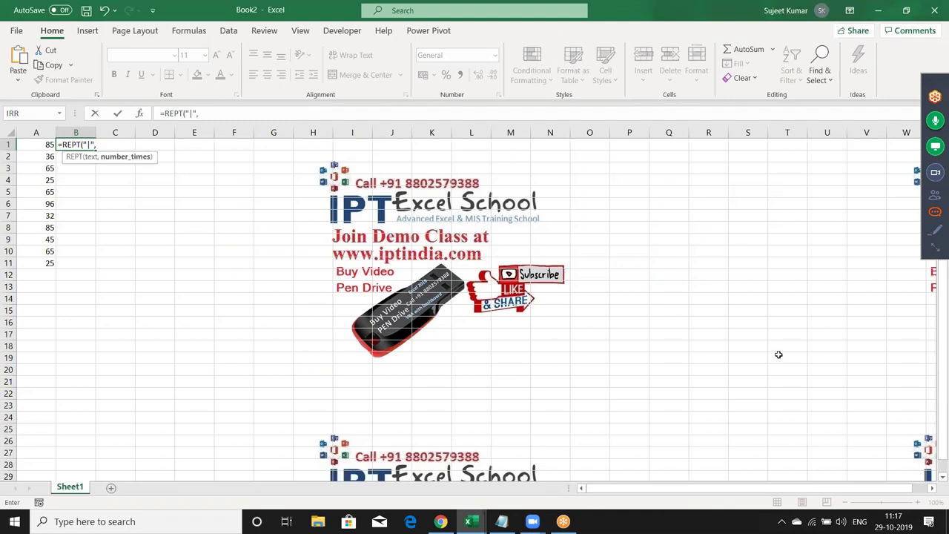
left_click(47, 143)
type(")")
key("Return")
Fill the B1 bar formula down through B11 with Ctrl+D
key("Down")
key("Down")
key("Down")
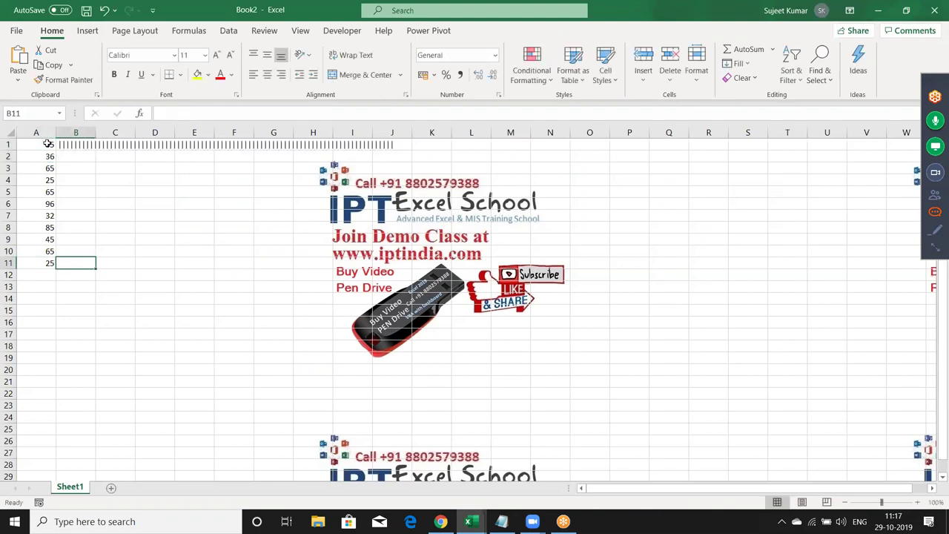
key("ctrl+shift+Up")
key("ctrl+d")
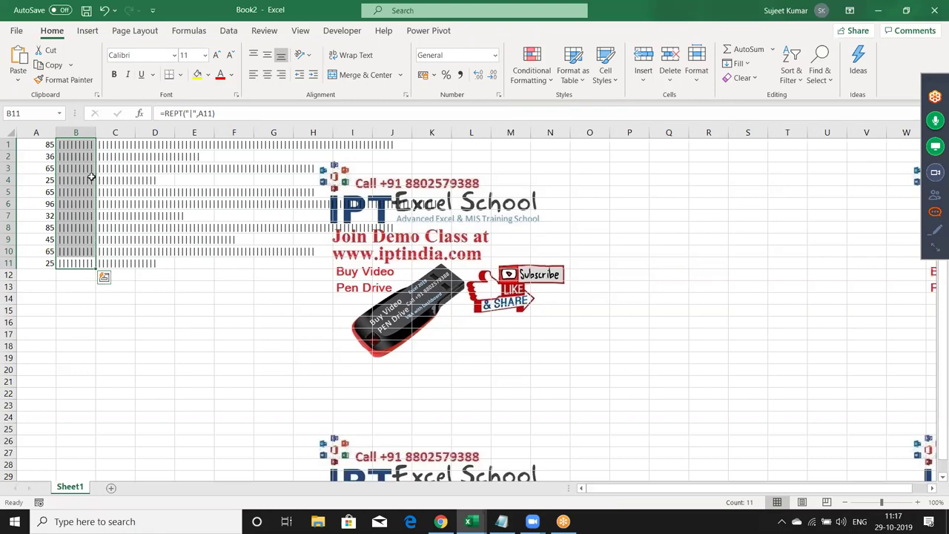
Set B1:B11 to the Britannic Bold font so the pipes render as solid bars
left_click(172, 56)
key("Down")
key("Down")
key("Down")
key("Down")
key("Down")
key("Down")
key("Down")
key("Down")
key("Down")
key("Down")
key("Down")
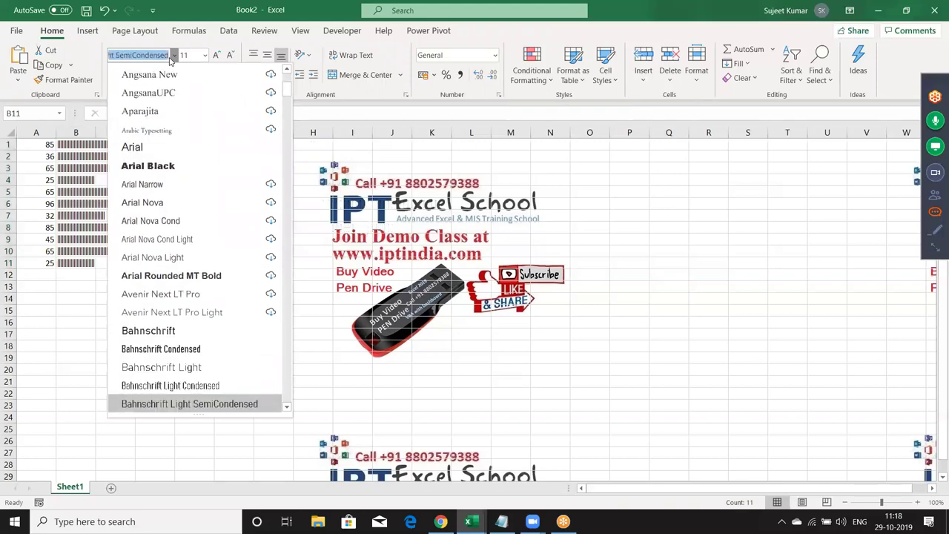
key("Down")
key("Down")
key("Down")
key("Down")
key("Down")
key("Down")
key("Down")
key("Down")
key("Down")
key("Down")
key("Down")
key("Down")
key("Down")
key("Down")
key("Down")
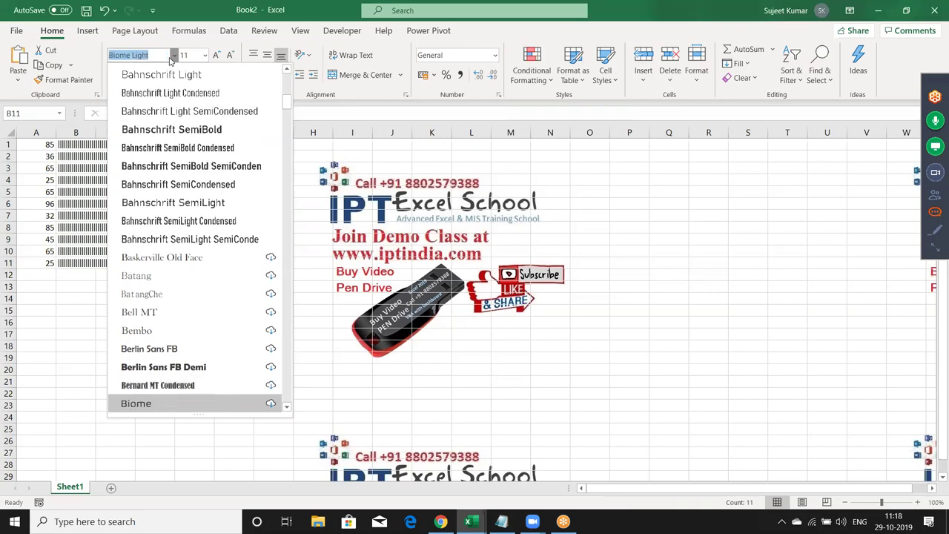
key("Down")
key("Down")
key("Down")
key("Down")
key("Down")
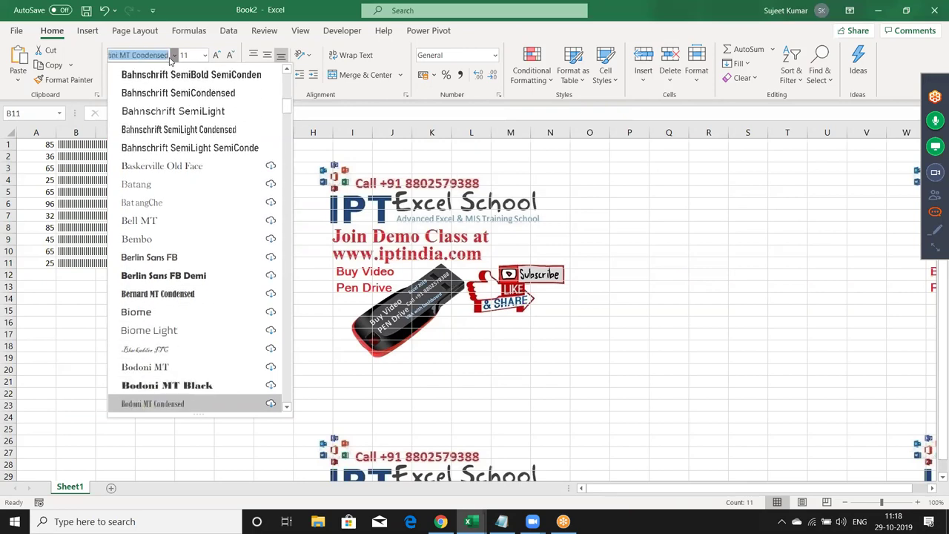
key("Down")
key("Down")
key("Down")
key("Down")
key("Down")
key("Down")
key("Down")
key("Down")
key("Up")
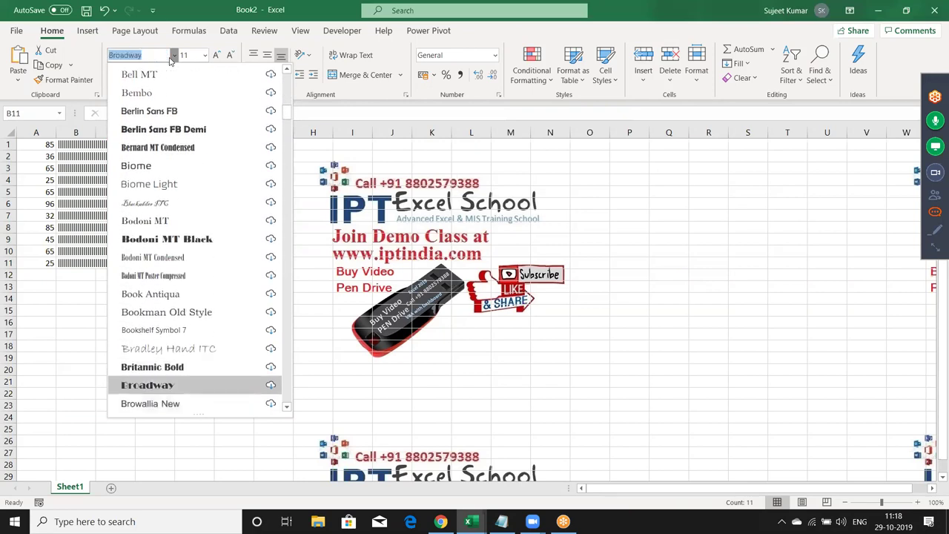
key("Up")
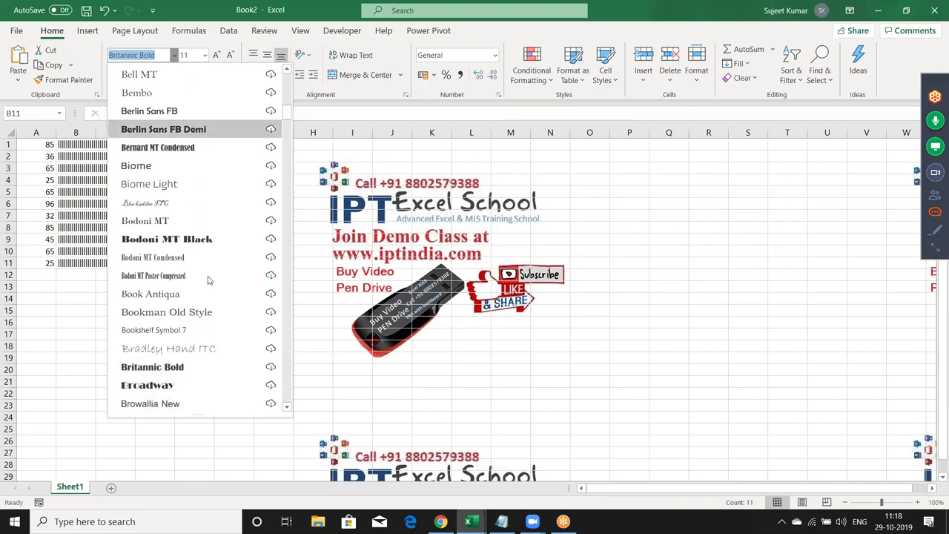
left_click(146, 367)
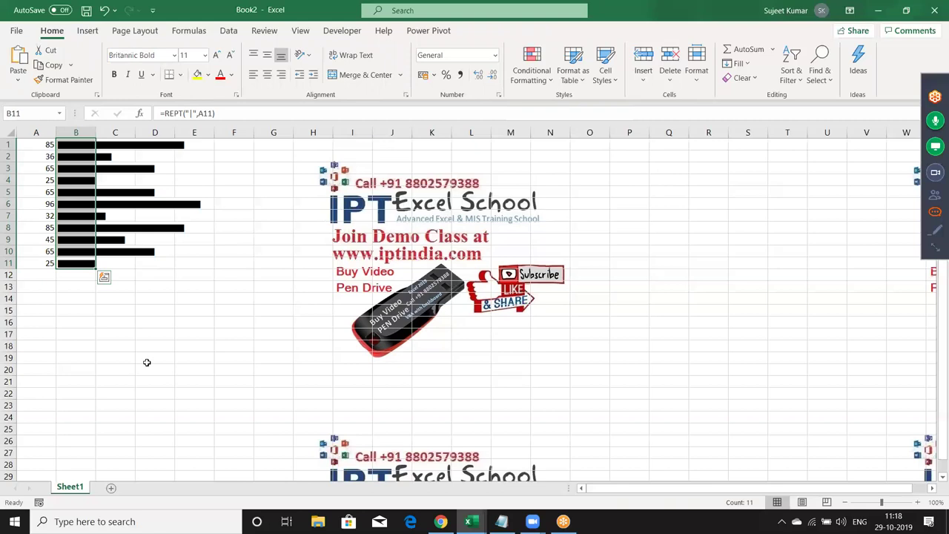
left_click(167, 360)
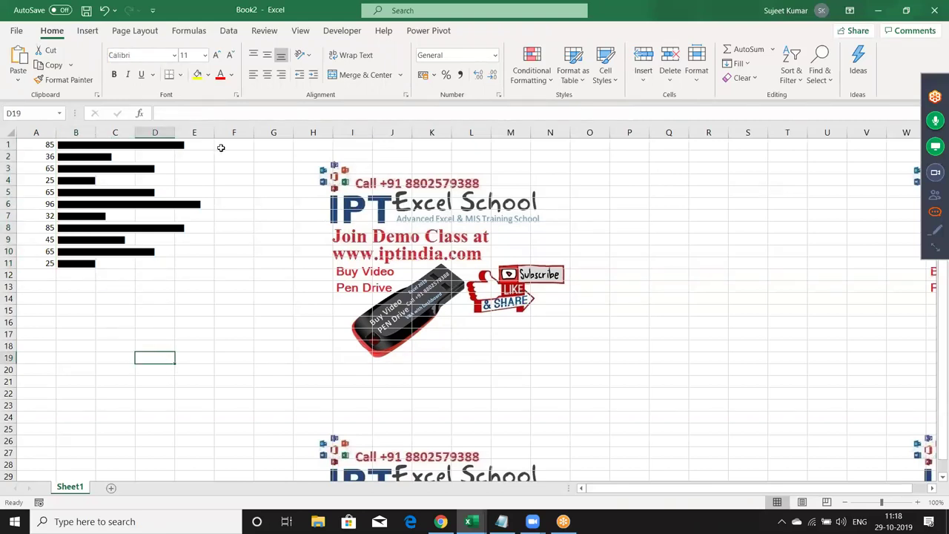
Change B1 to =REPT("|",A1/5), copy it down to B11, and reselect B1:B11
left_click(70, 143)
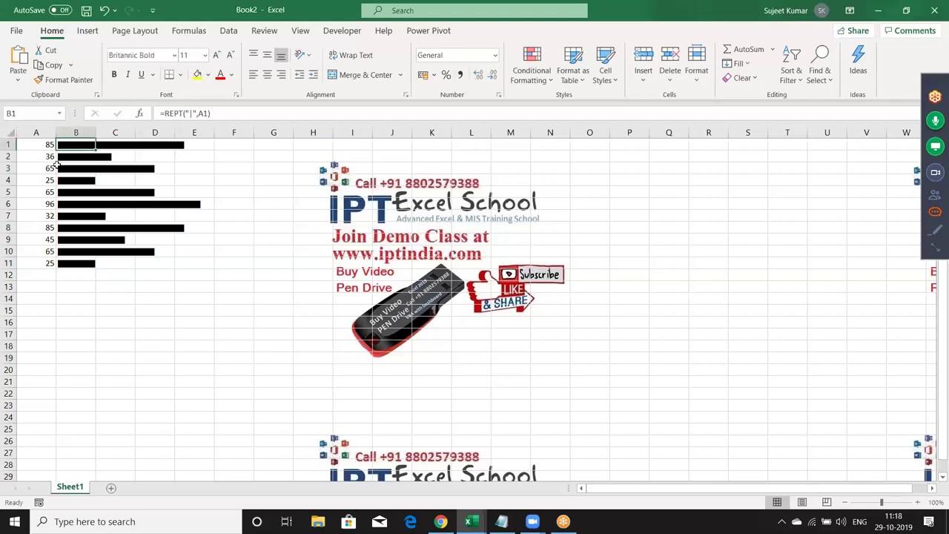
left_click(210, 113)
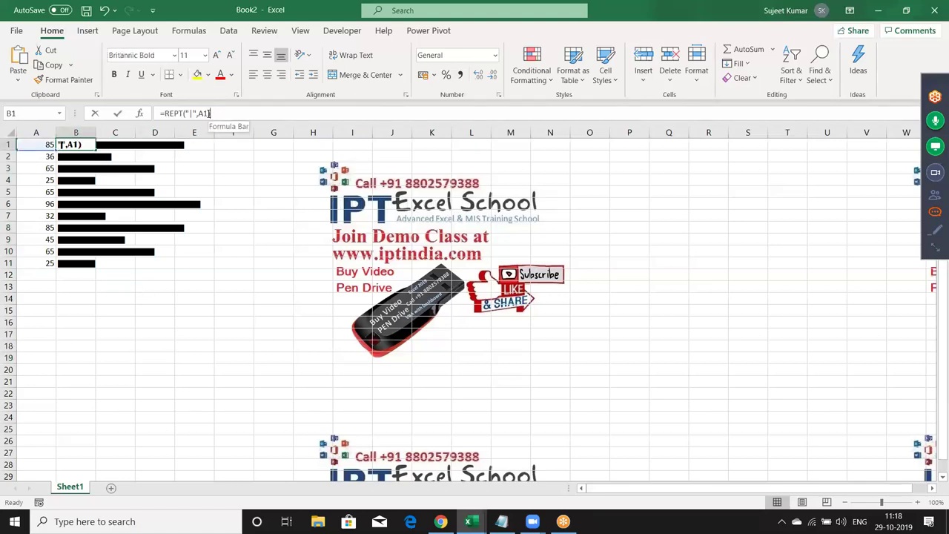
left_click(209, 112)
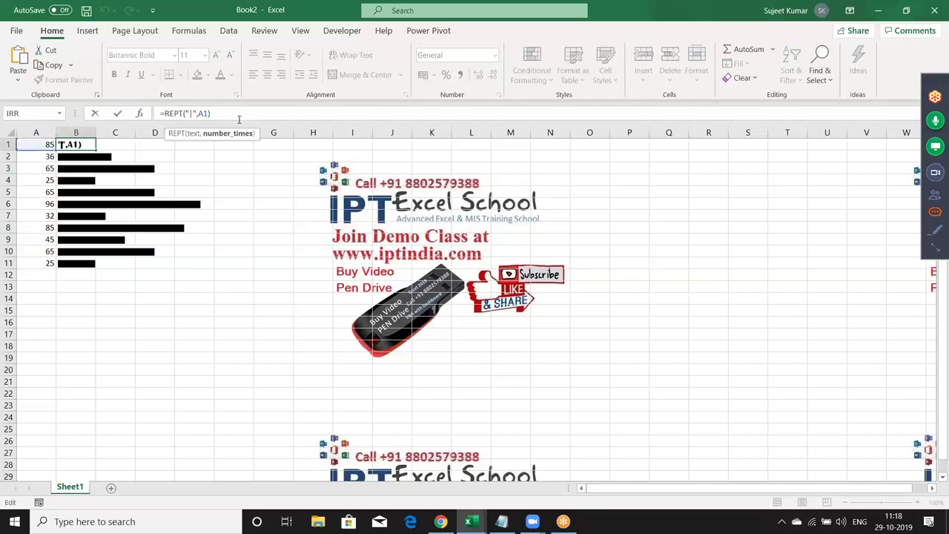
type("/")
type("5")
key("Return")
key("Up")
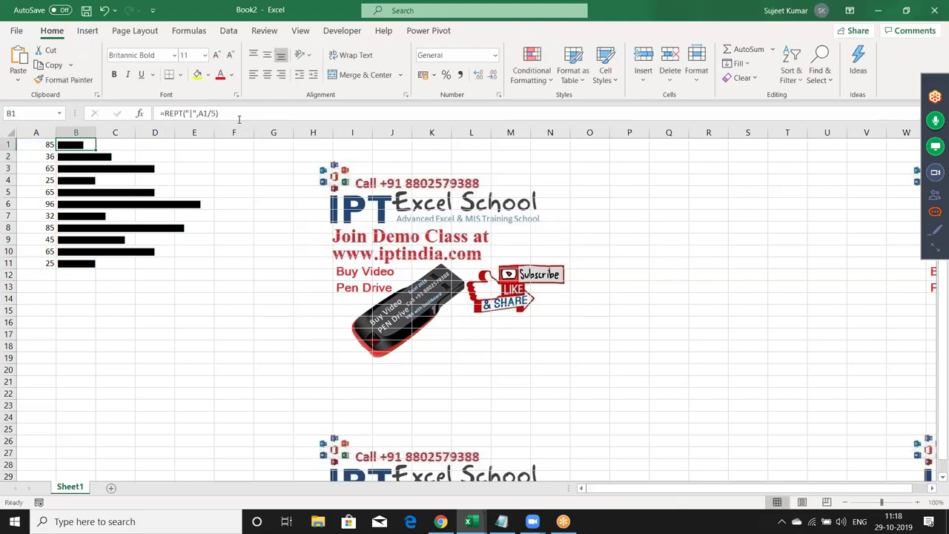
double_click(95, 150)
left_click(181, 202)
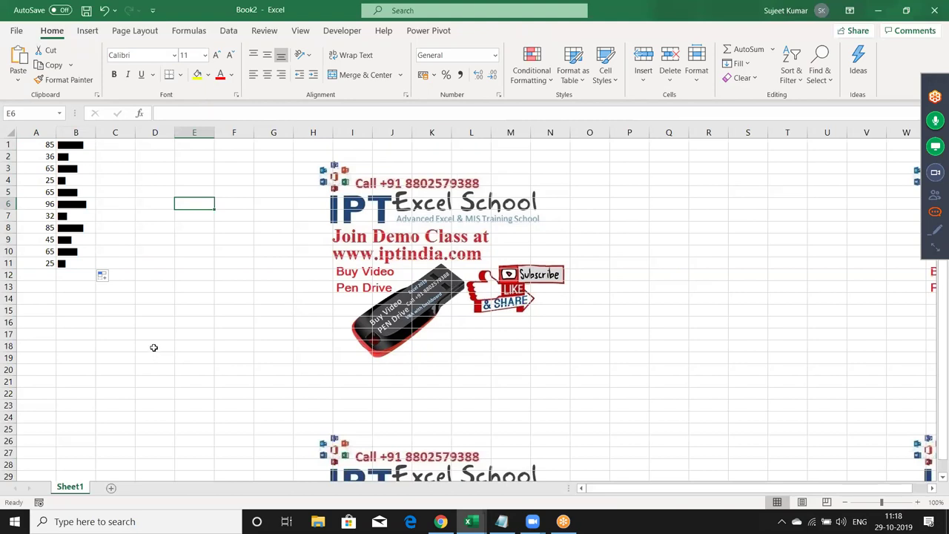
left_click(72, 170)
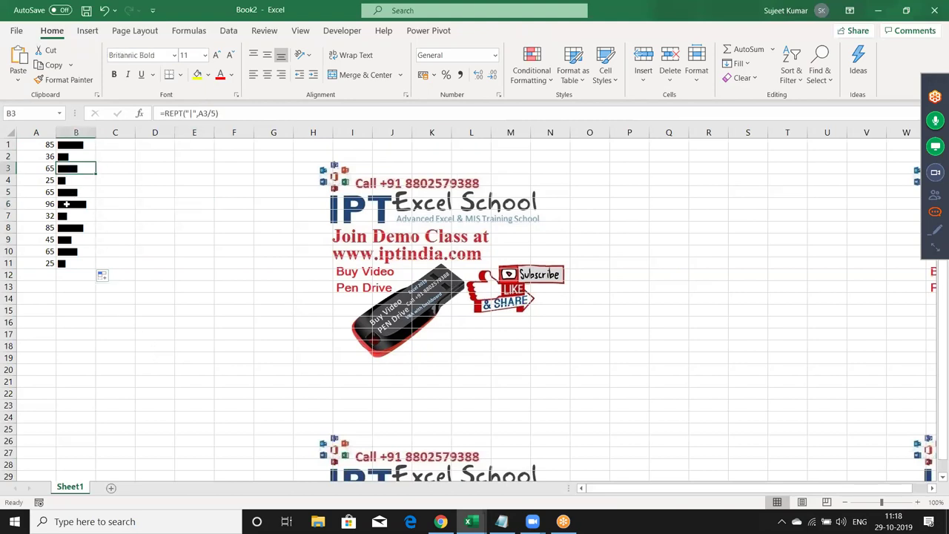
left_click_drag(76, 144, 79, 264)
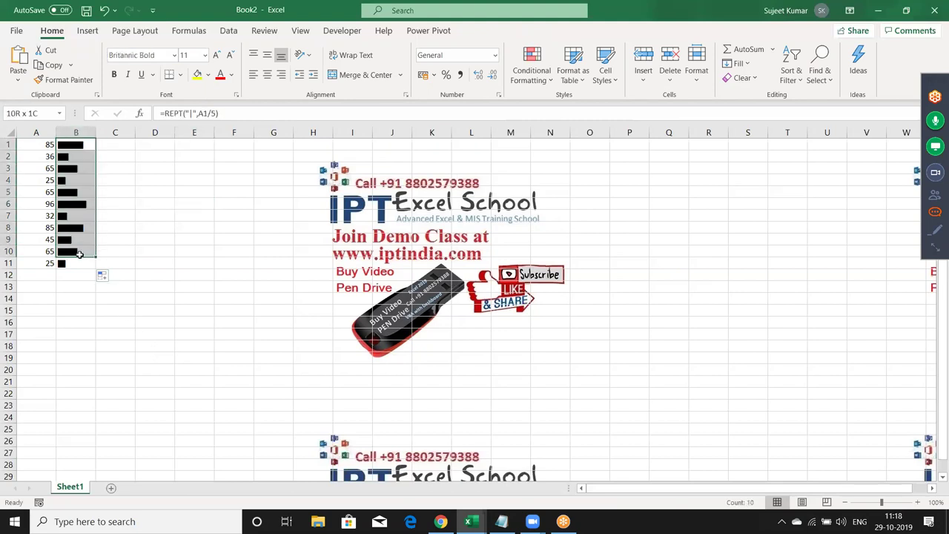
Colour the B1:B11 bars dark blue from the Standard Colors palette
left_click(230, 76)
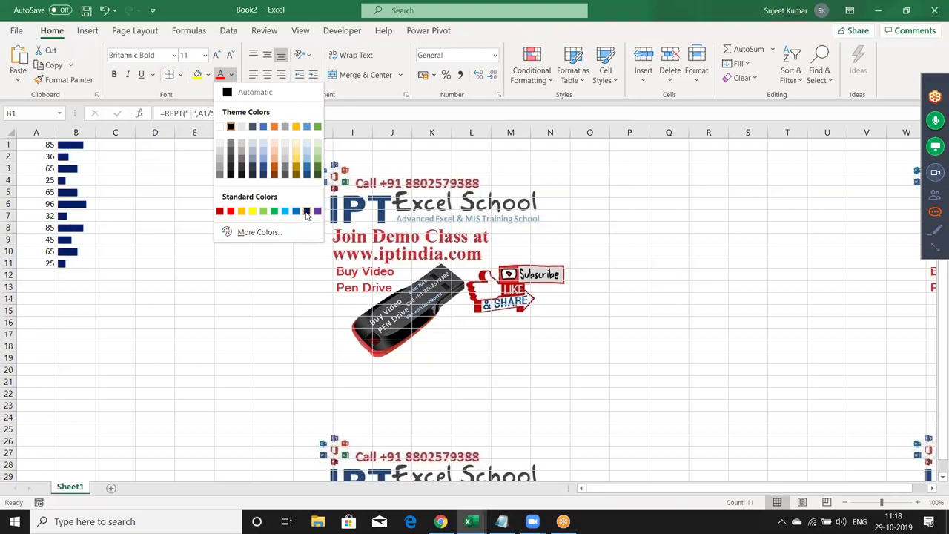
left_click(306, 212)
left_click(233, 238)
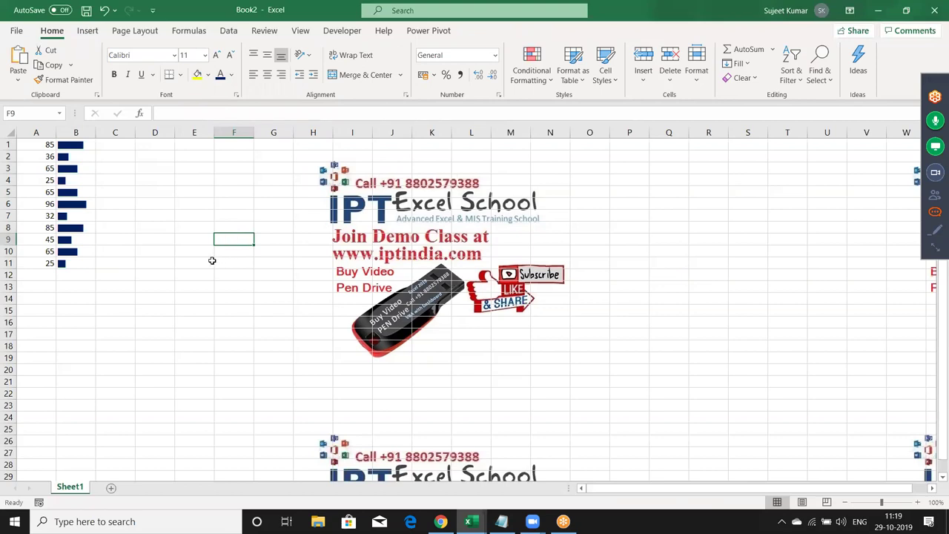
left_click(50, 145)
left_click(169, 146)
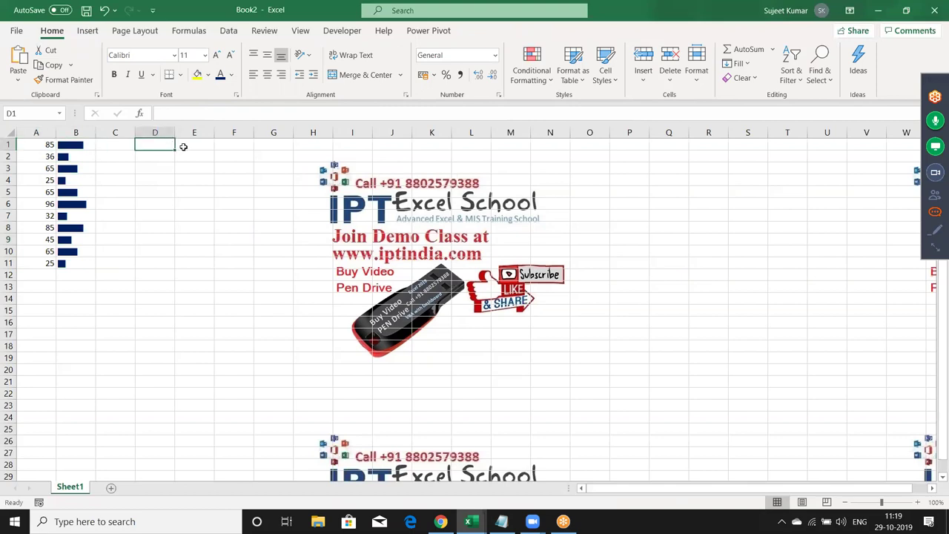
left_click(53, 298)
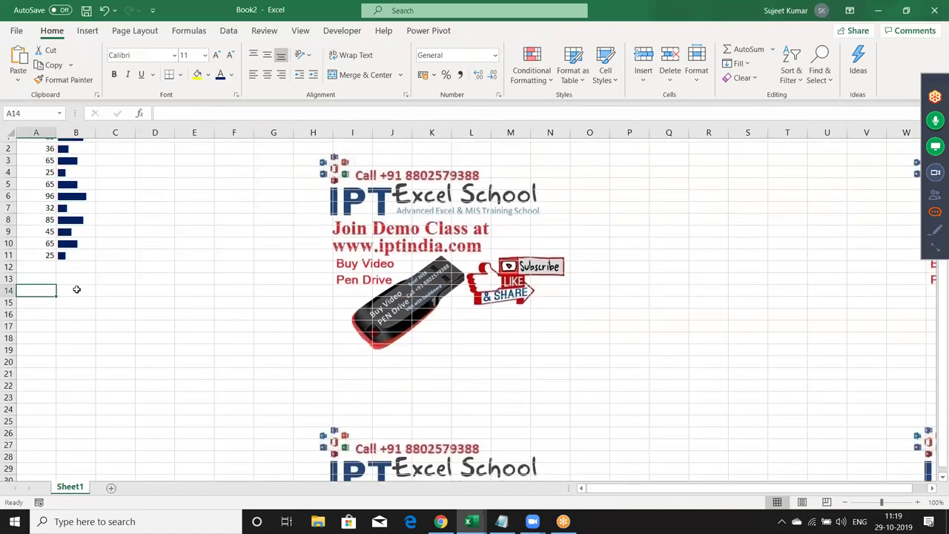
scroll(76, 291, "down", 5)
Type the heading Loss/Profit in A25 and widen column A to fit it
scroll(77, 293, "down", 1)
scroll(77, 293, "down", 1)
scroll(77, 293, "down", 1)
scroll(76, 294, "down", 1)
scroll(77, 294, "up", 1)
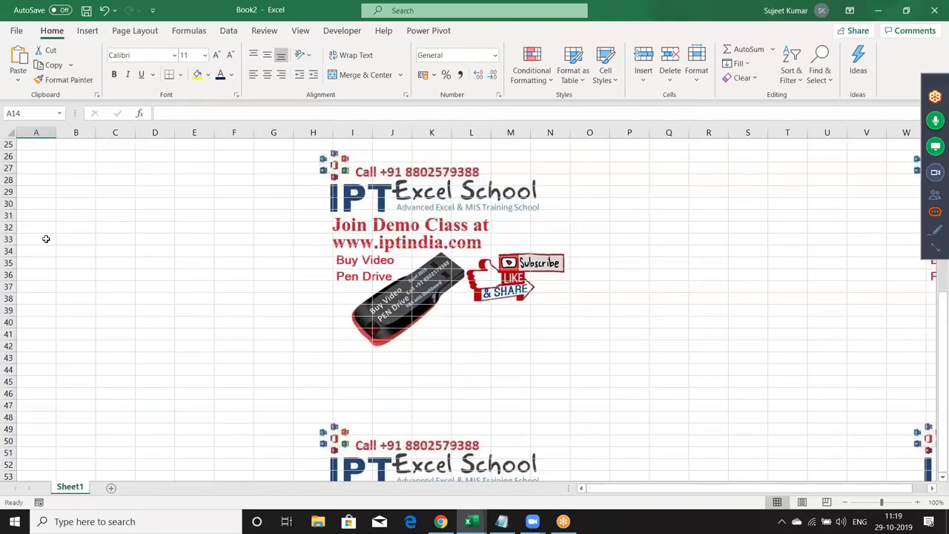
left_click(31, 170)
type("1")
key("Escape")
key("Up")
key("Up")
type("Loss")
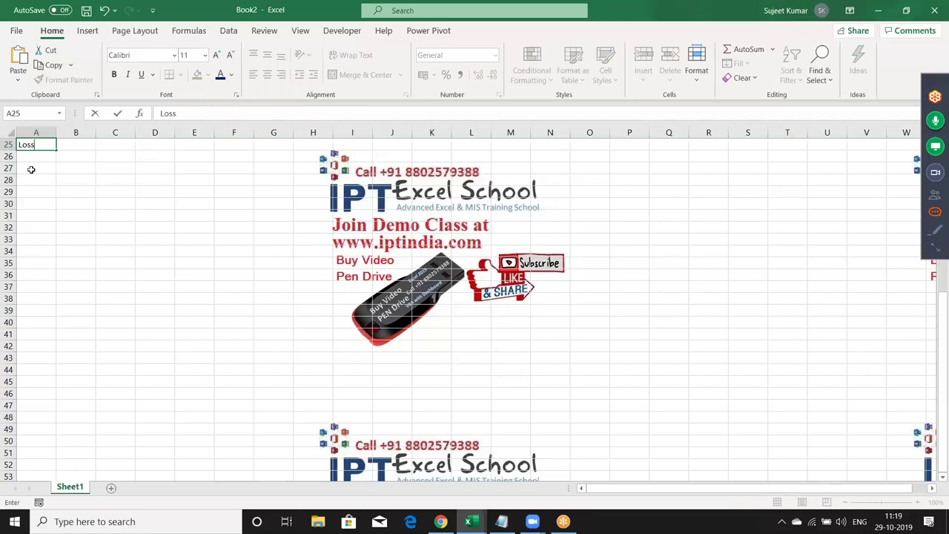
type("/Profit")
key("Return")
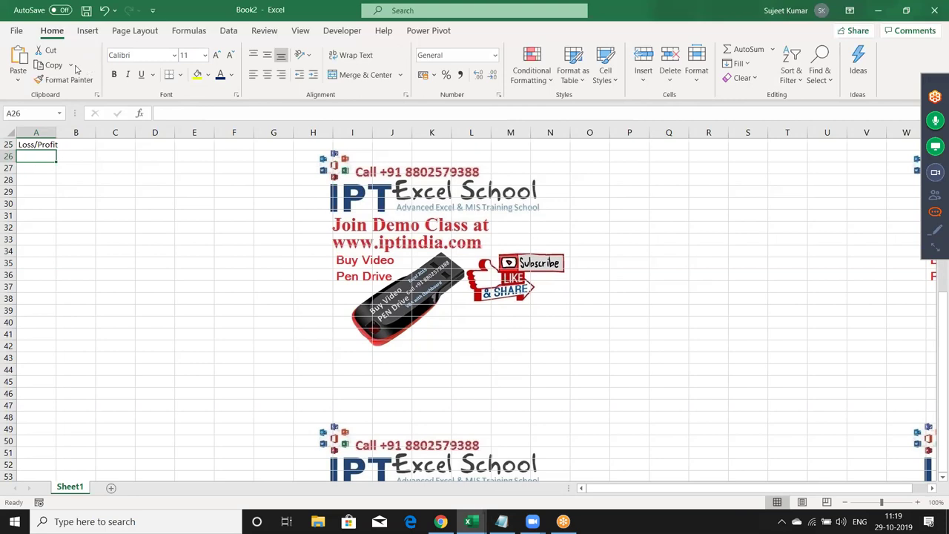
left_click_drag(57, 132, 78, 132)
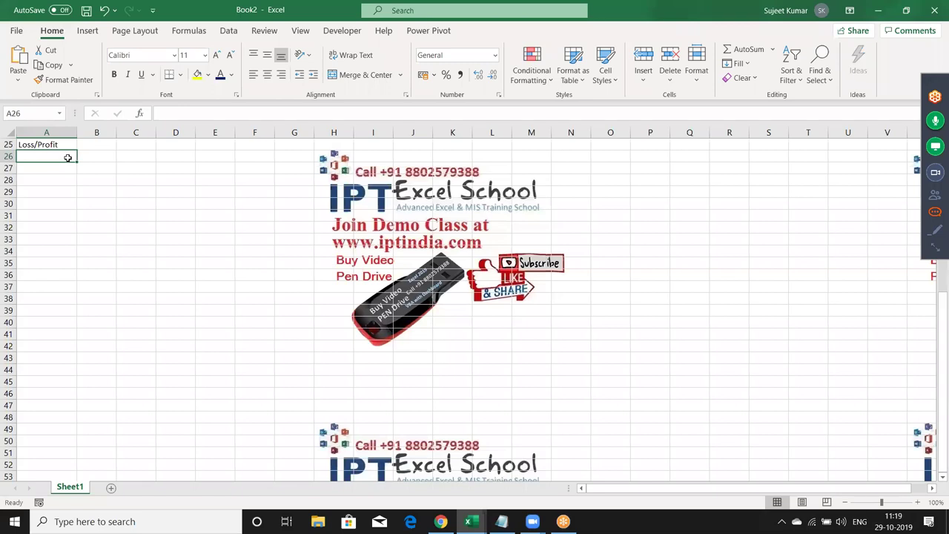
Enter -85, 25, 62, 36 and -56 into A26:A30
left_click(161, 203)
left_click(134, 192)
left_click(93, 186)
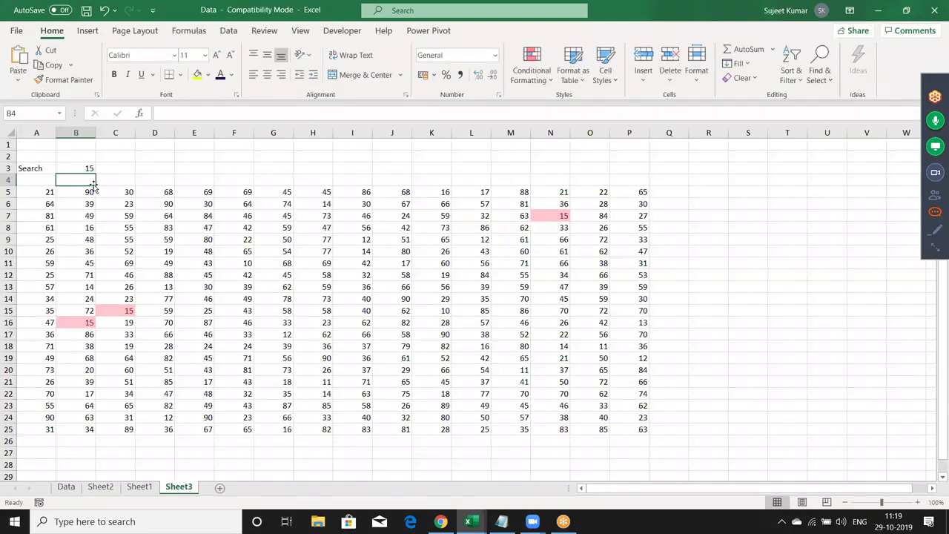
key("Up")
key("Up")
key("Left")
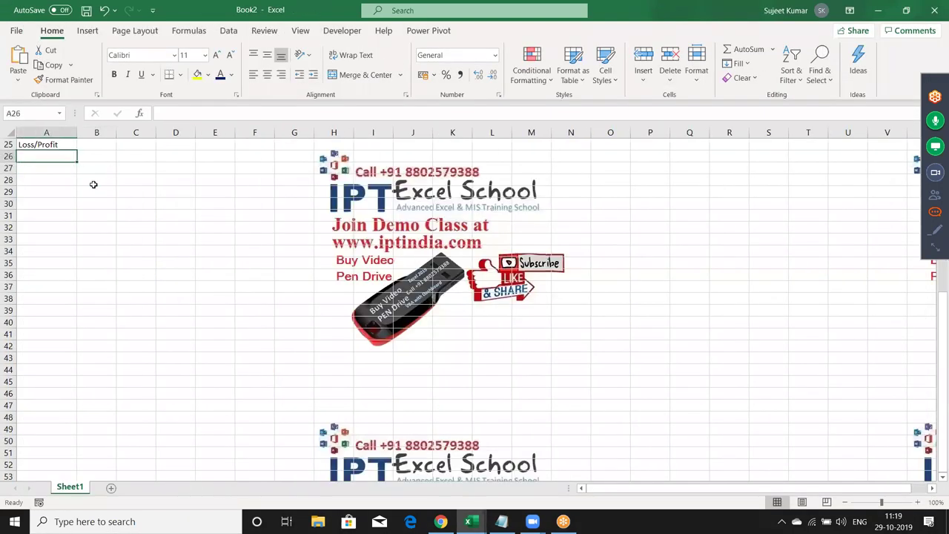
type("-85")
key("Return")
type("25")
key("Return")
type("62")
key("Return")
type("36")
key("Return")
type("-56")
key("Return")
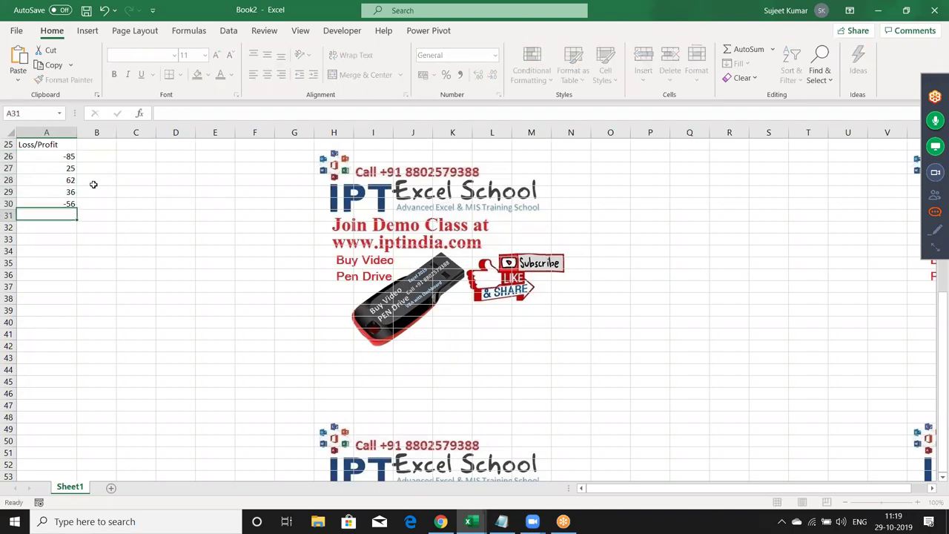
Enter 65, -52, 65 and 85 into A31:A34
type("65")
key("Return")
type("-52")
key("Return")
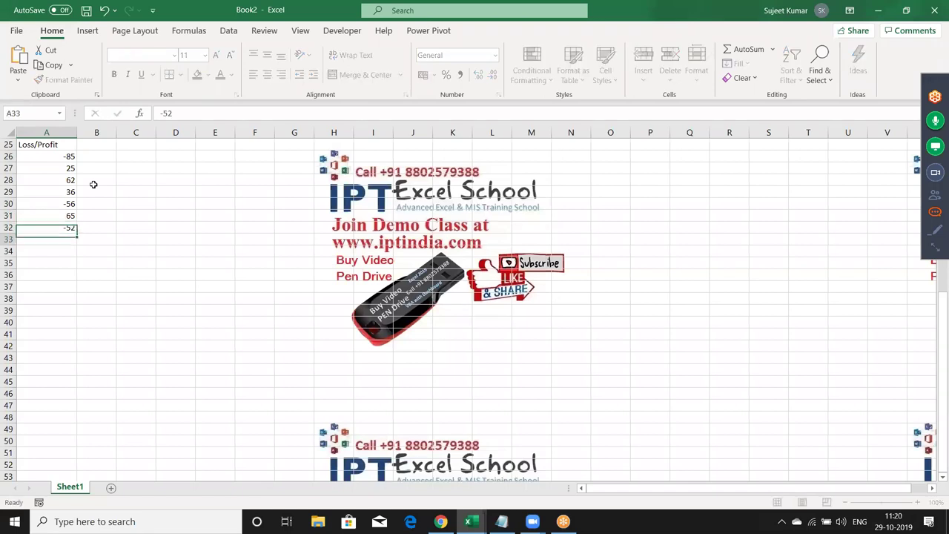
type("65")
key("Return")
type("85")
key("Return")
key("ctrl+Up")
key("ctrl+Up")
key("ctrl+Up")
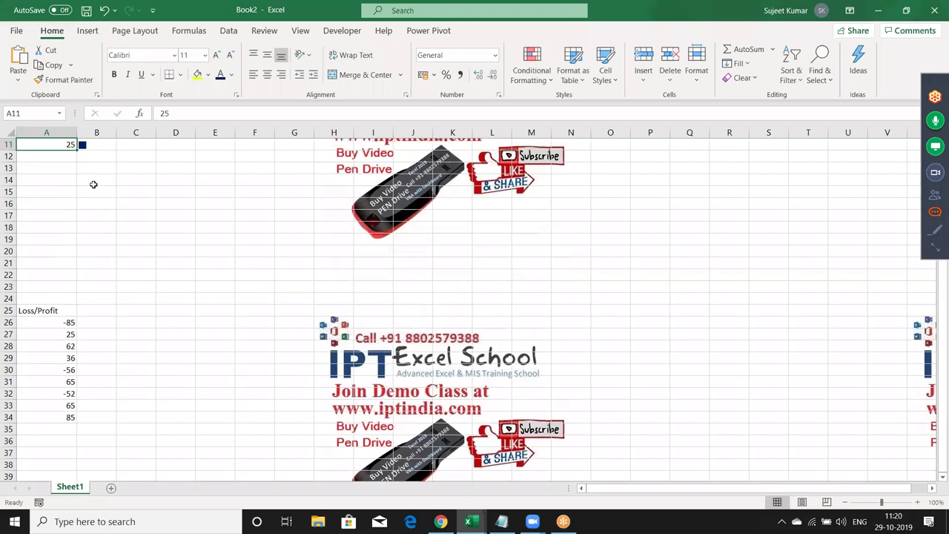
scroll(93, 184, "down", 2)
scroll(94, 186, "down", 1)
scroll(93, 222, "down", 1)
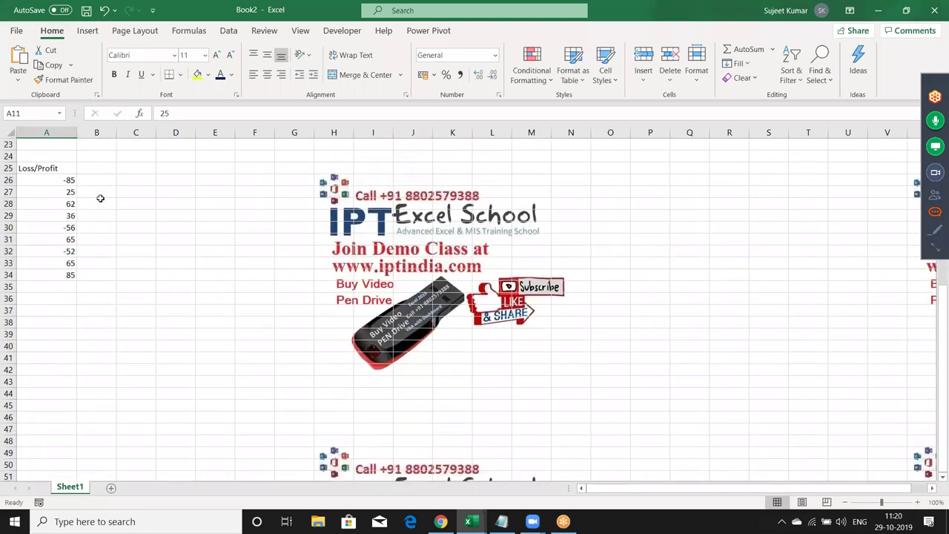
Enter the formula =REPT("|",A26) in cell B26
left_click(102, 179)
type("=")
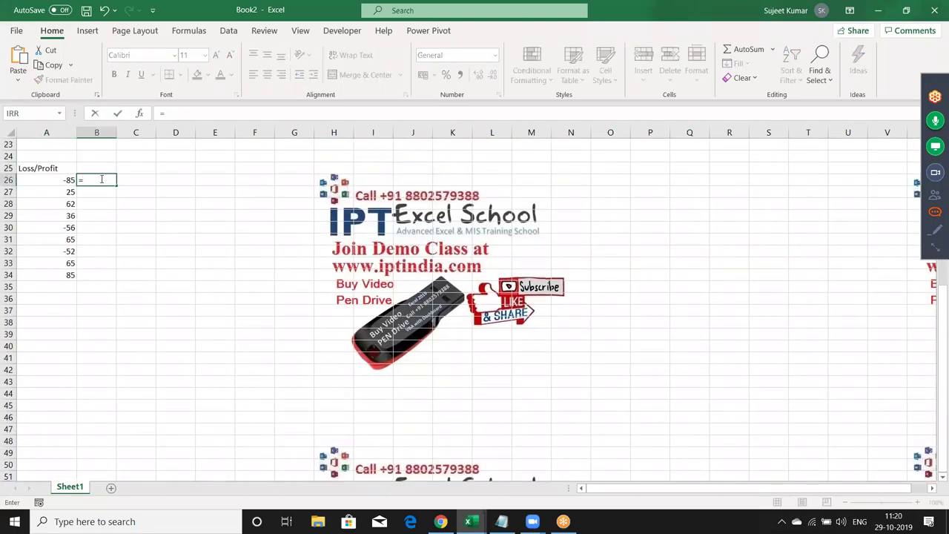
type("re")
key("Down")
key("Down")
key("Tab")
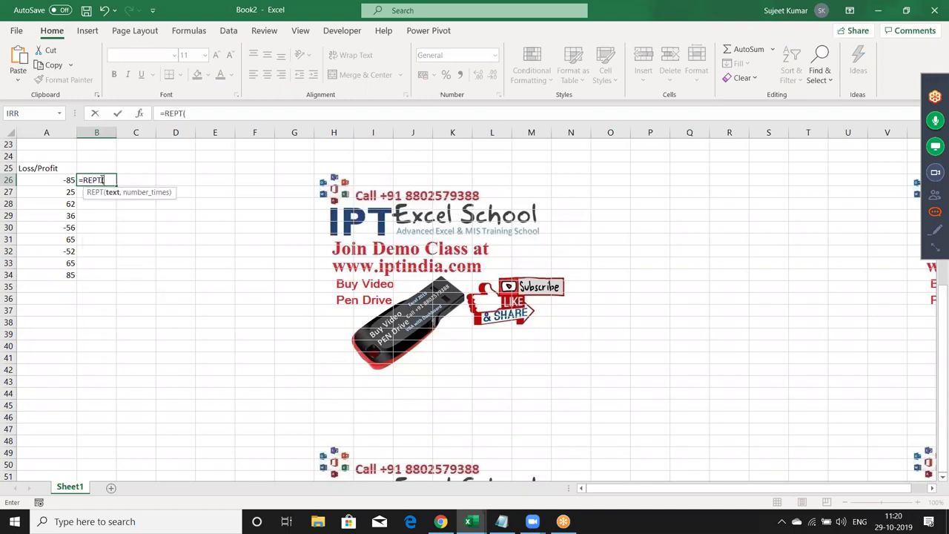
key("Left")
key("BackSpace")
key("BackSpace")
key("BackSpace")
type("|")
type("\",")
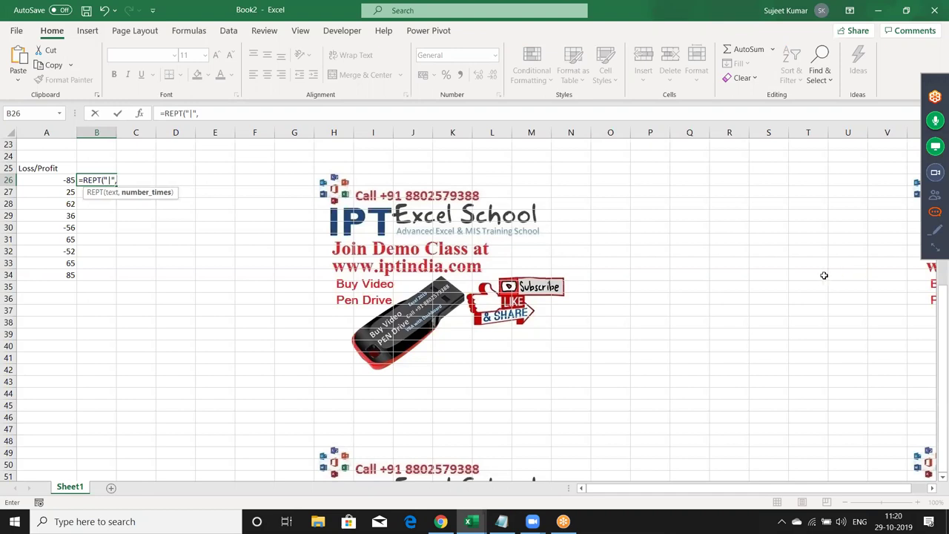
left_click(62, 180)
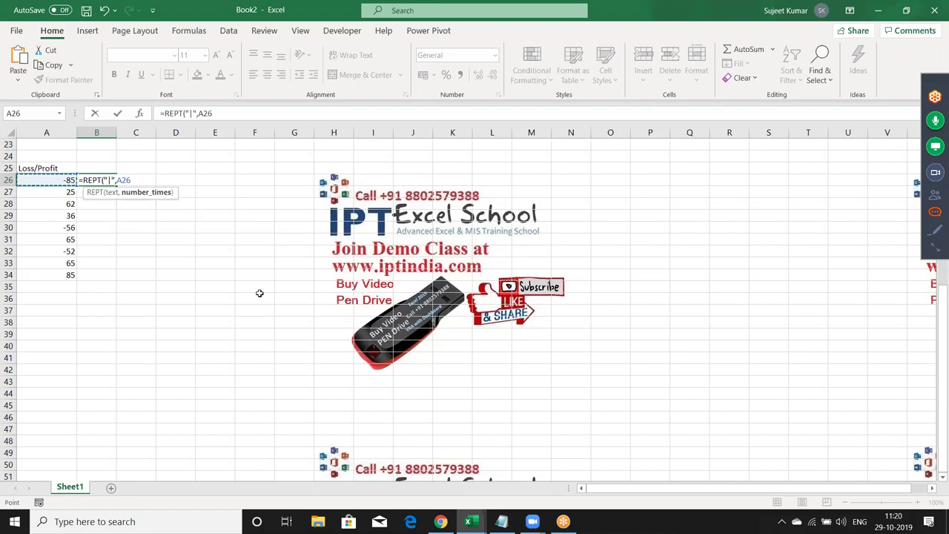
type(")")
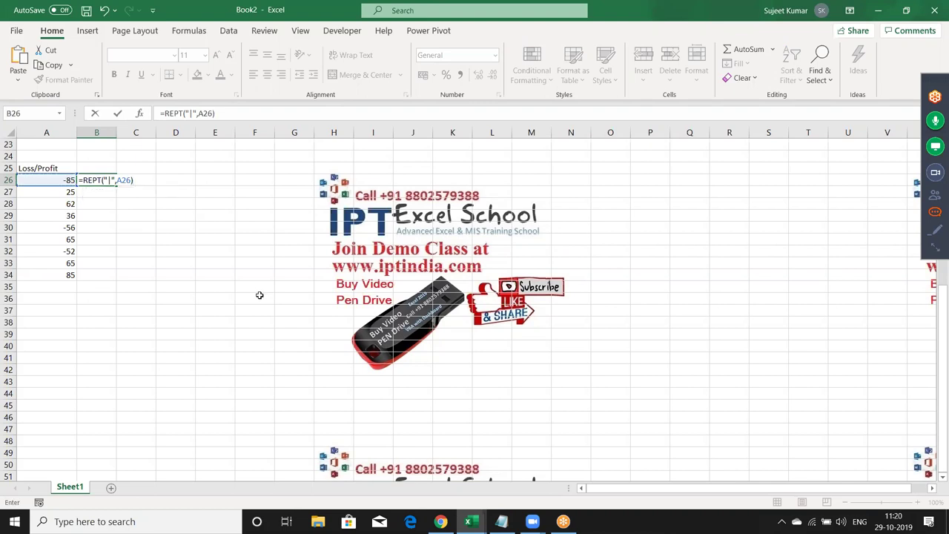
key("Return")
Revise B26's formula to =REPT("|",ABS(A26)/5)
key("Up")
key("F2")
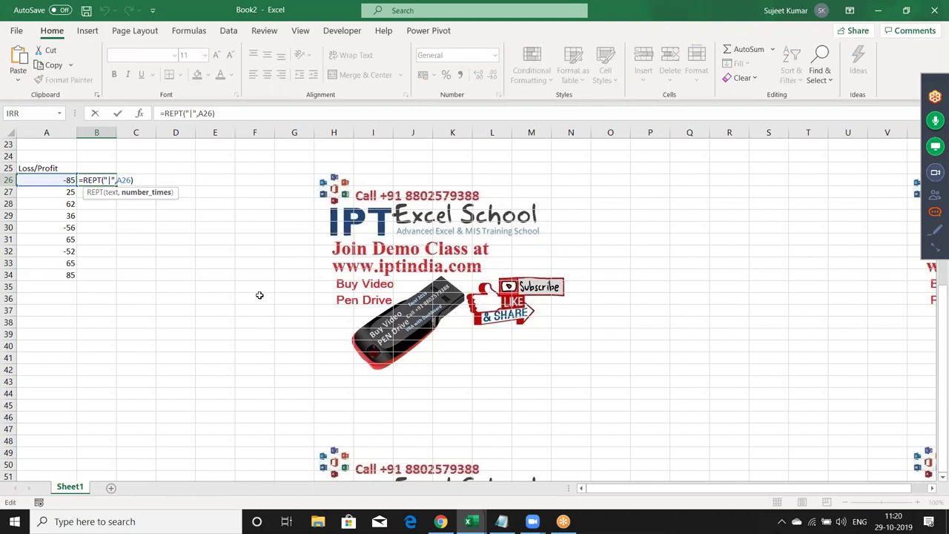
type("abs")
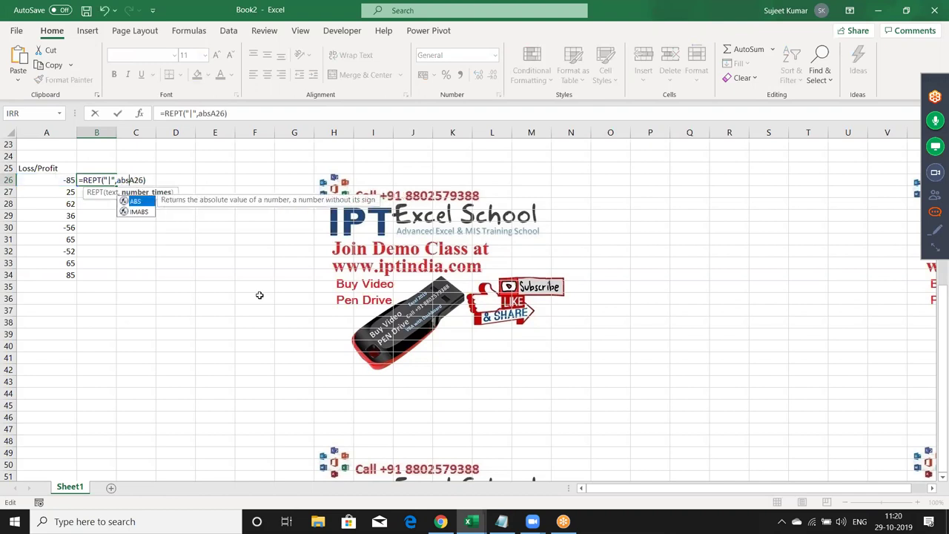
key("Tab")
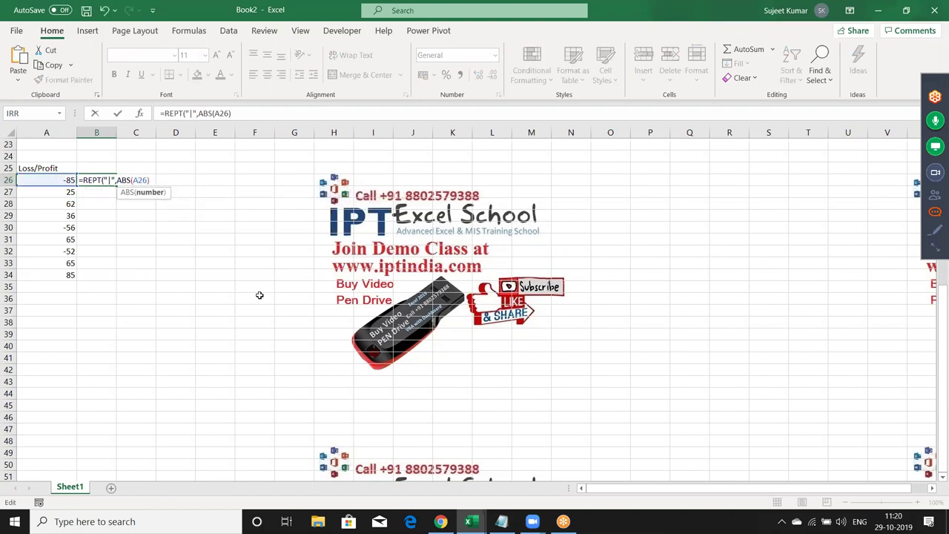
type(")")
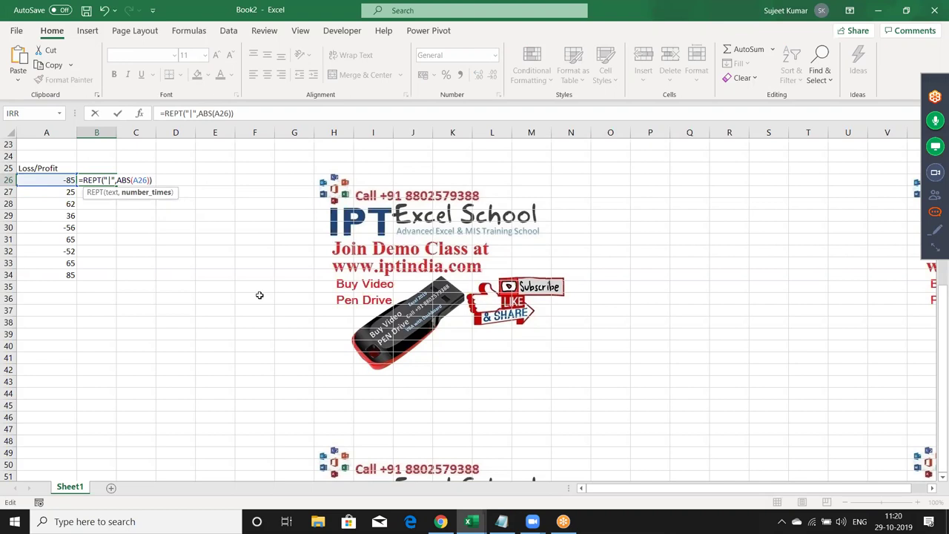
key("ctrl+Return")
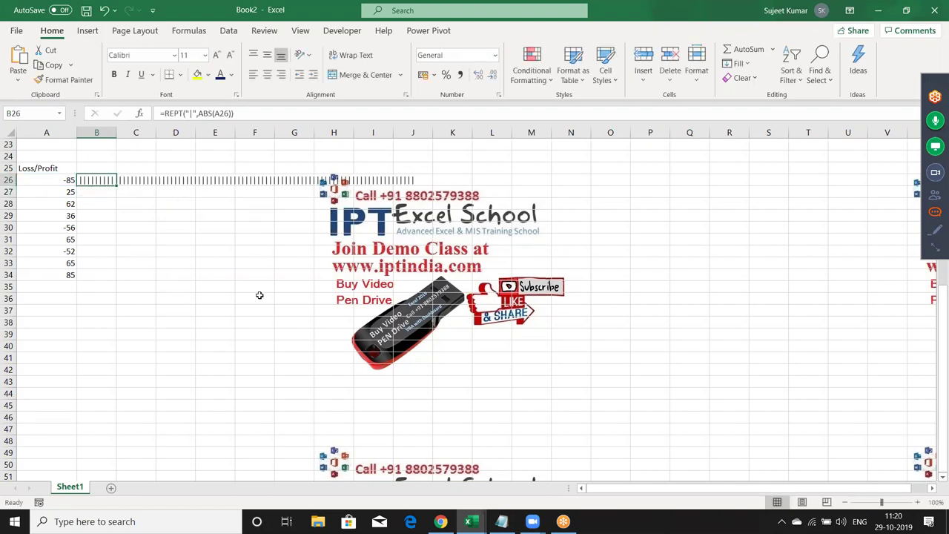
left_click(233, 115)
type("/")
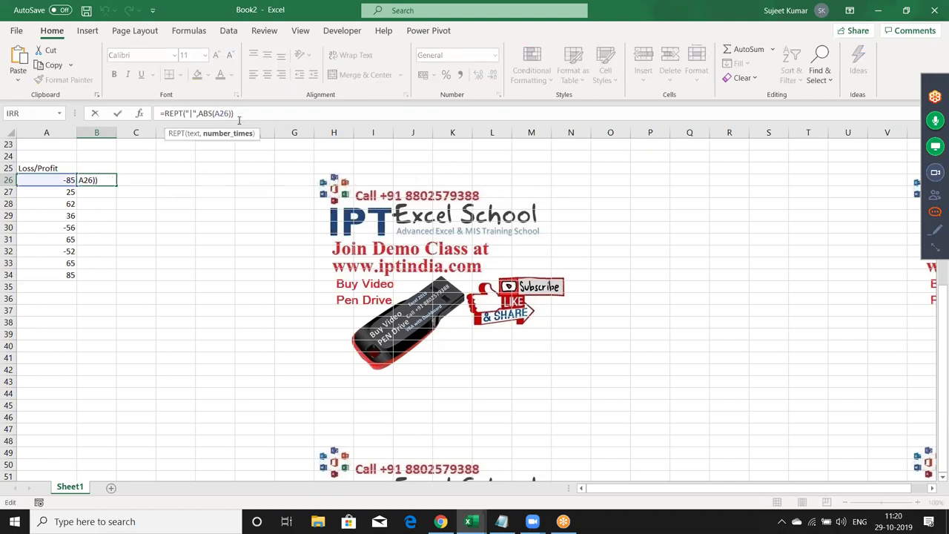
type("5")
key("ctrl+Return")
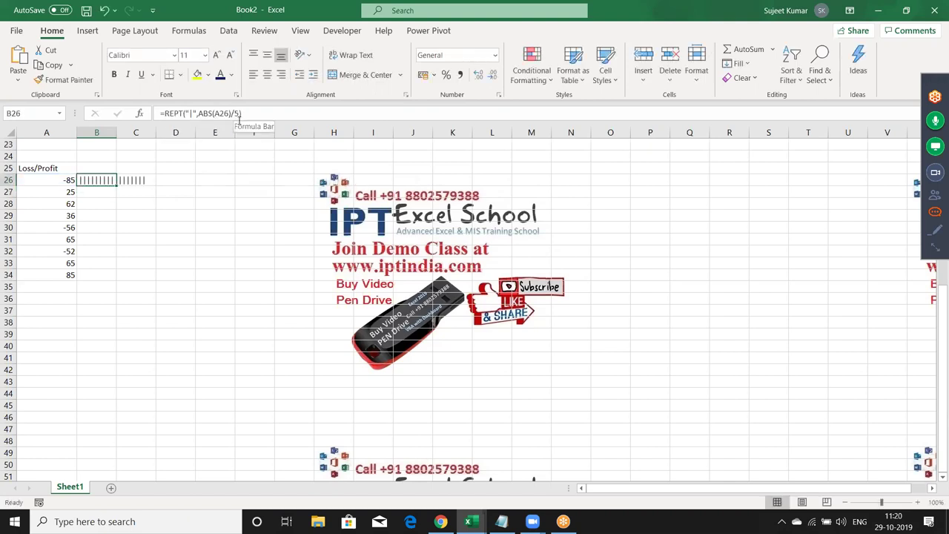
Set B26 to Britannic Bold and fill its bar formula down to B34
left_click(160, 55)
type("Britannic Bold")
key("Return")
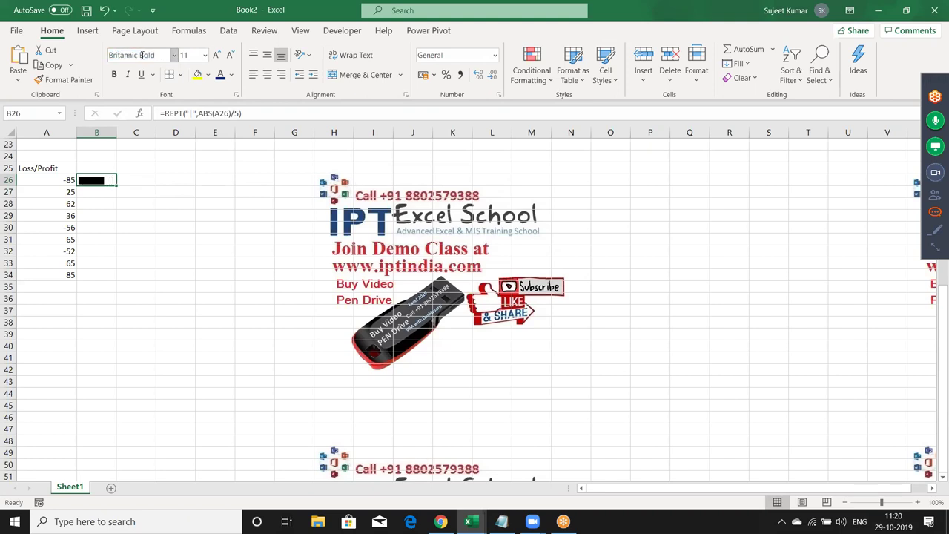
double_click(117, 185)
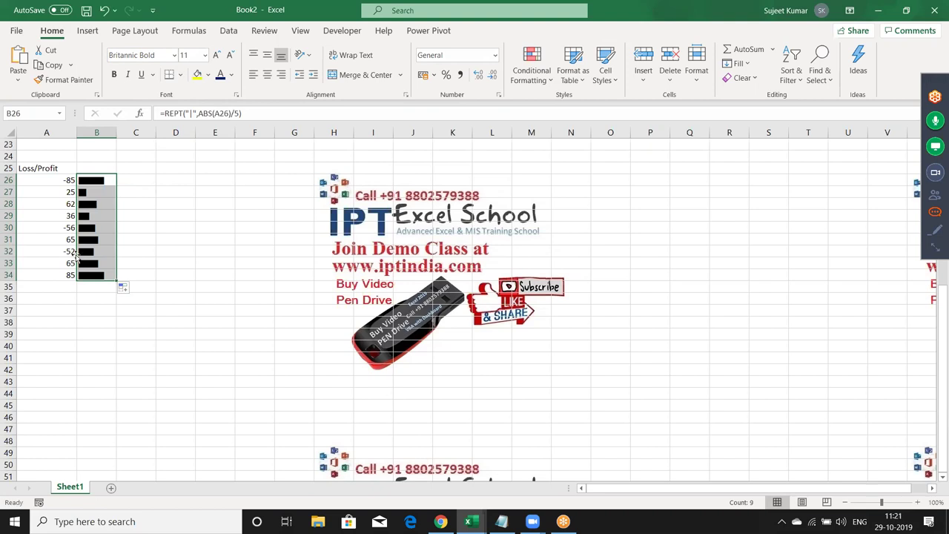
left_click(99, 180)
Wrap the B26 bar formula in IF(A26<0,…,"") so it shows only losses, and fill down to row 34
left_click(166, 113)
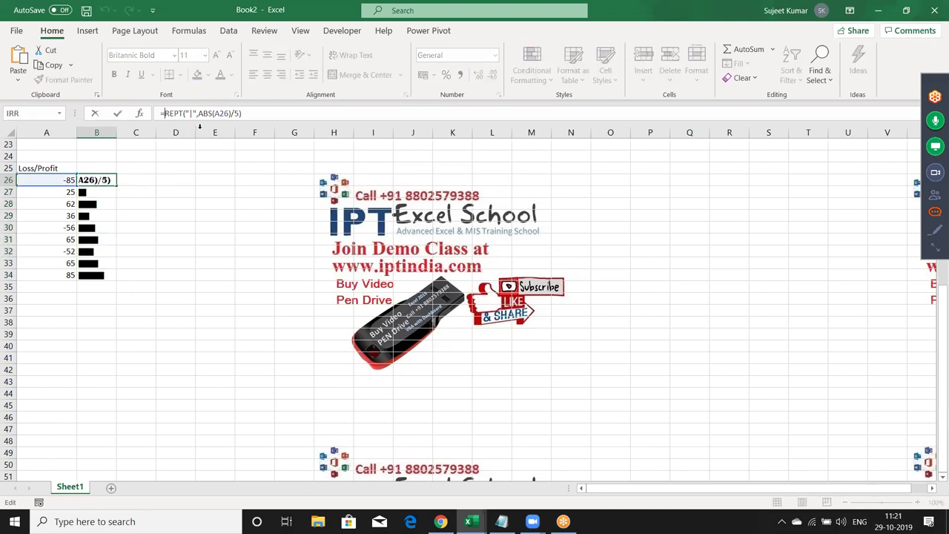
type("IF(")
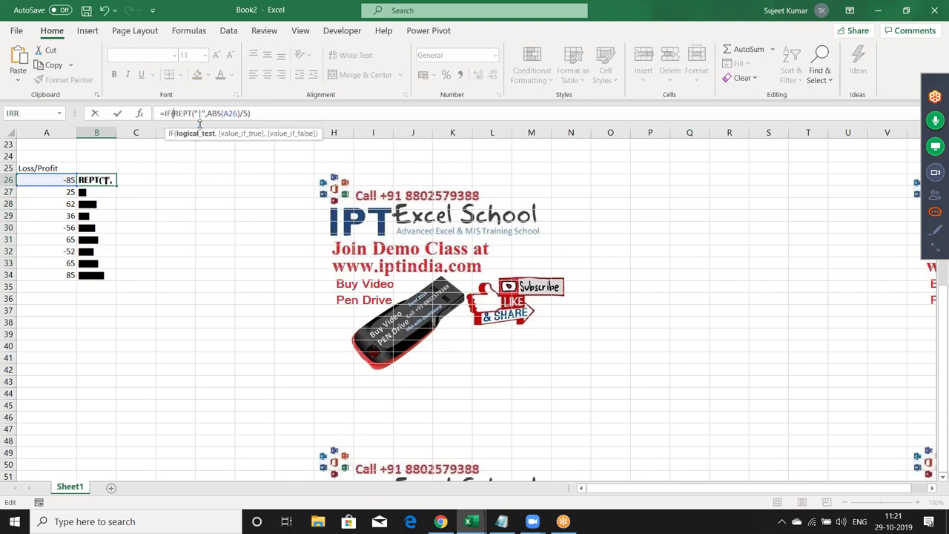
left_click(39, 179)
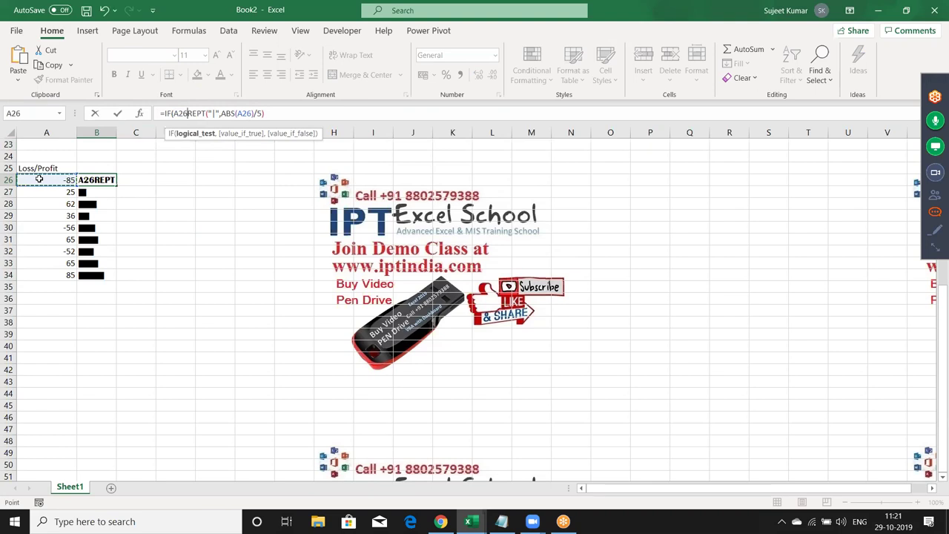
type("<")
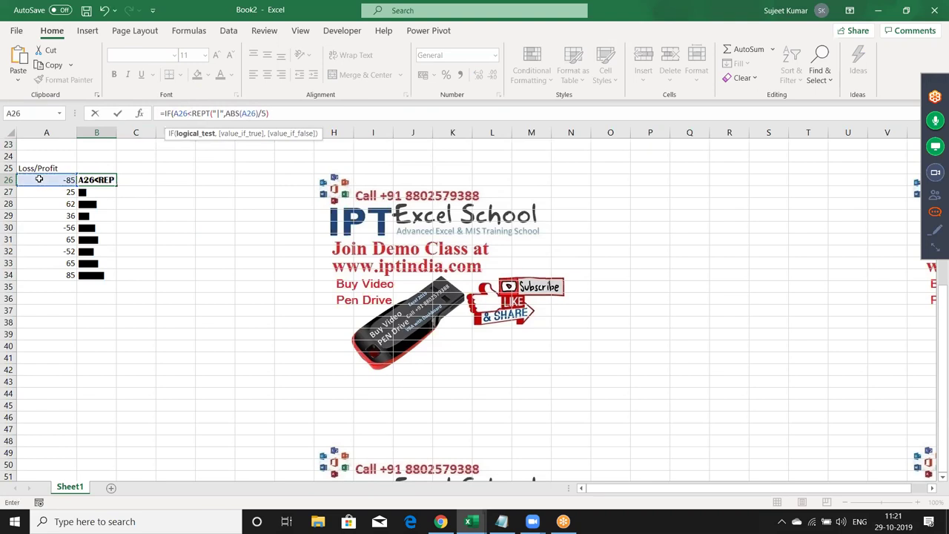
type("0,")
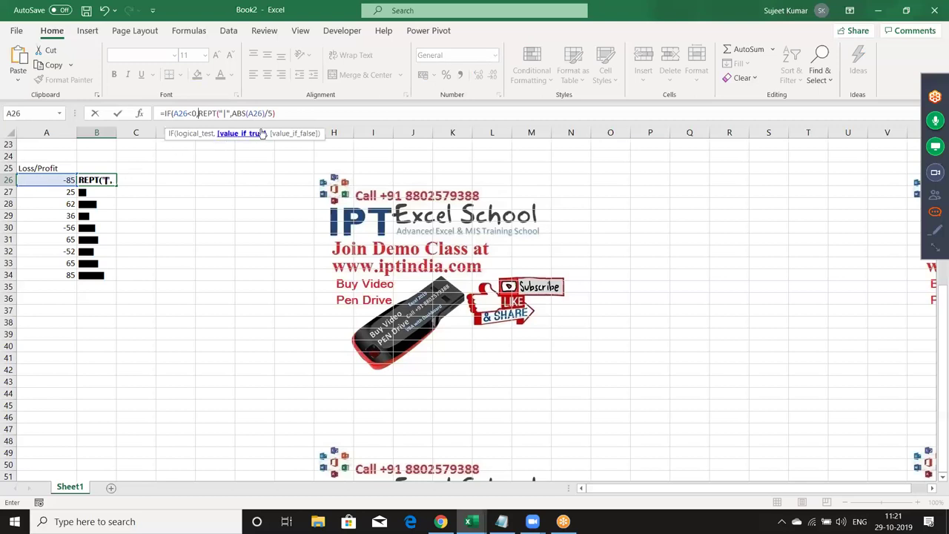
left_click(284, 114)
type(",\"\"")
key("Return")
key("Up")
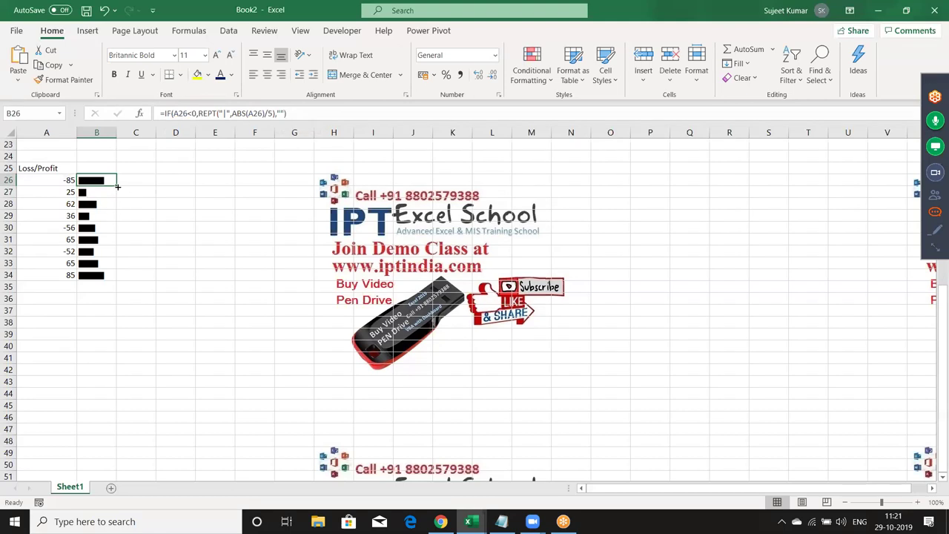
double_click(117, 186)
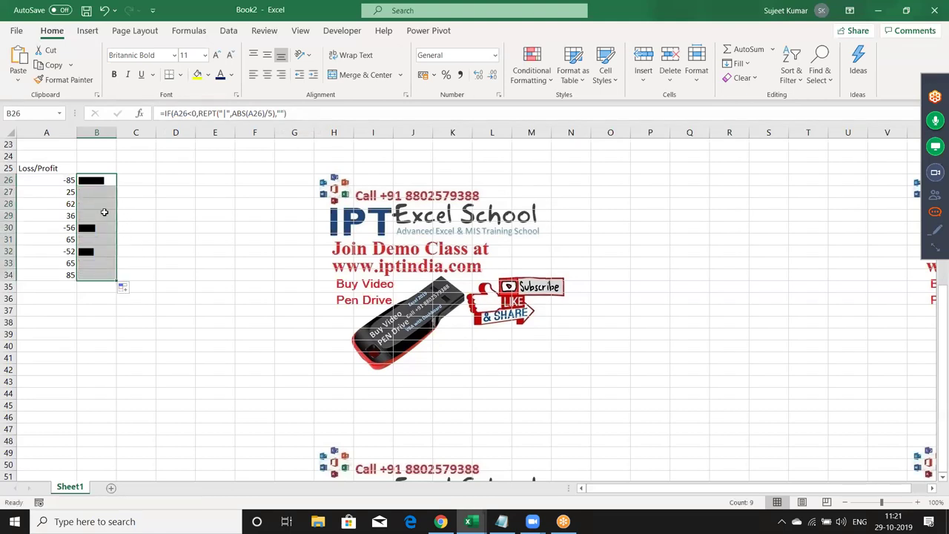
Copy the formula to C26, change the condition to A26>0 for profits, and fill down to C34
left_click(97, 181)
left_click(300, 111)
left_click_drag(300, 111, 107, 98)
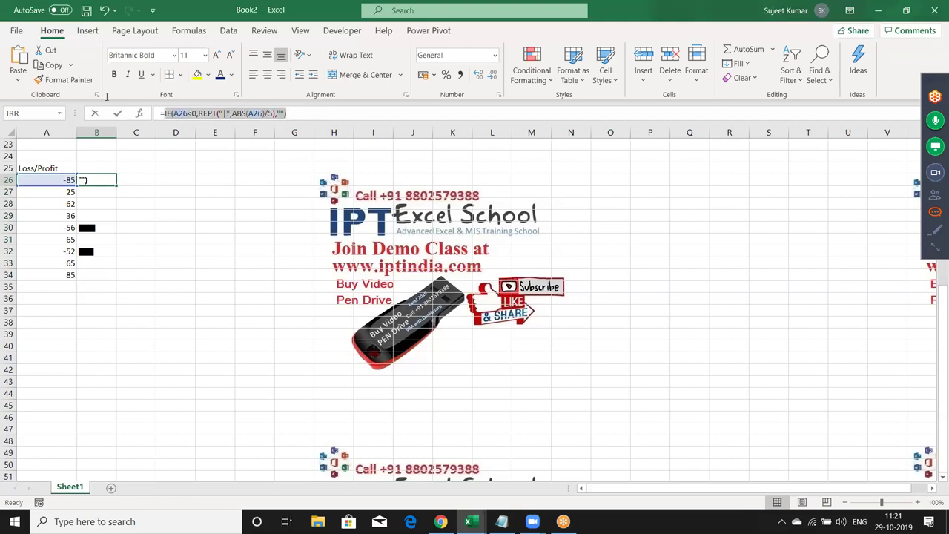
key("Escape")
key("Right")
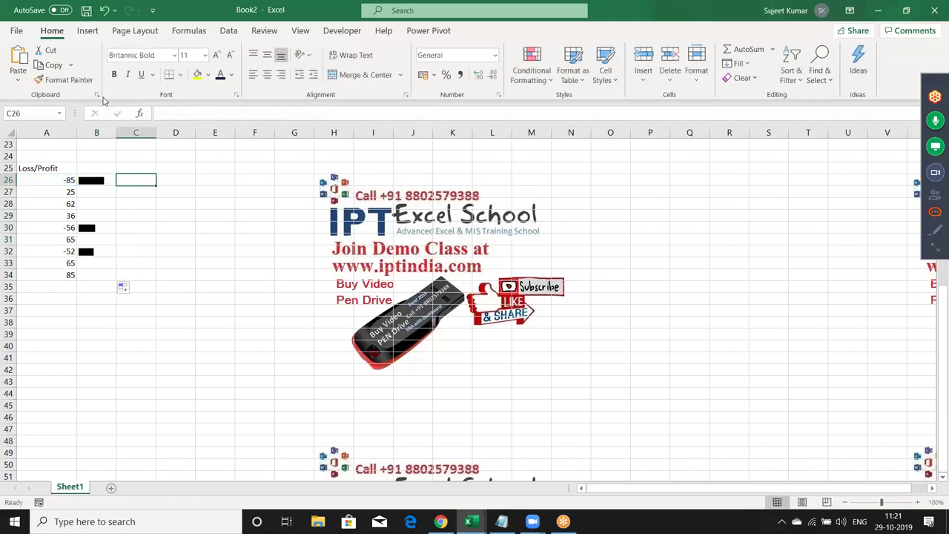
key("ctrl+v")
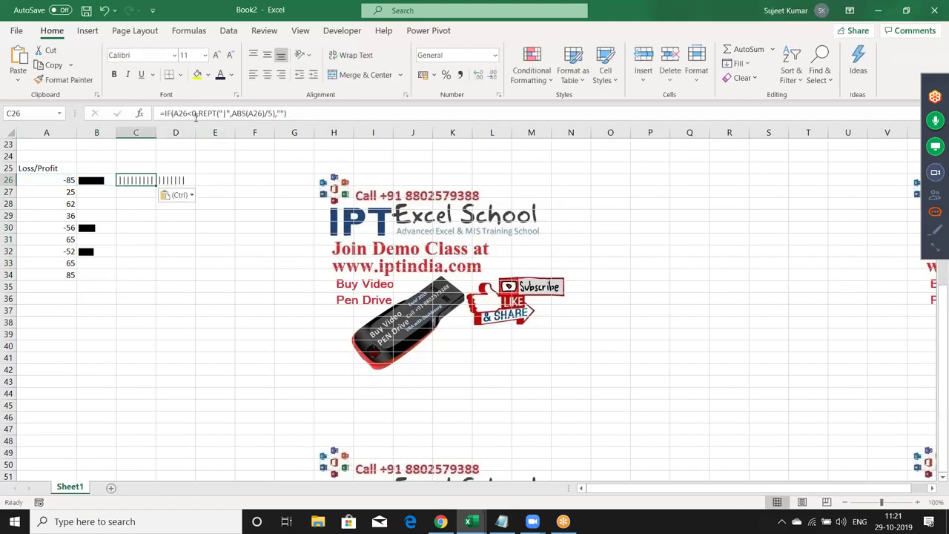
double_click(194, 114)
key("Left")
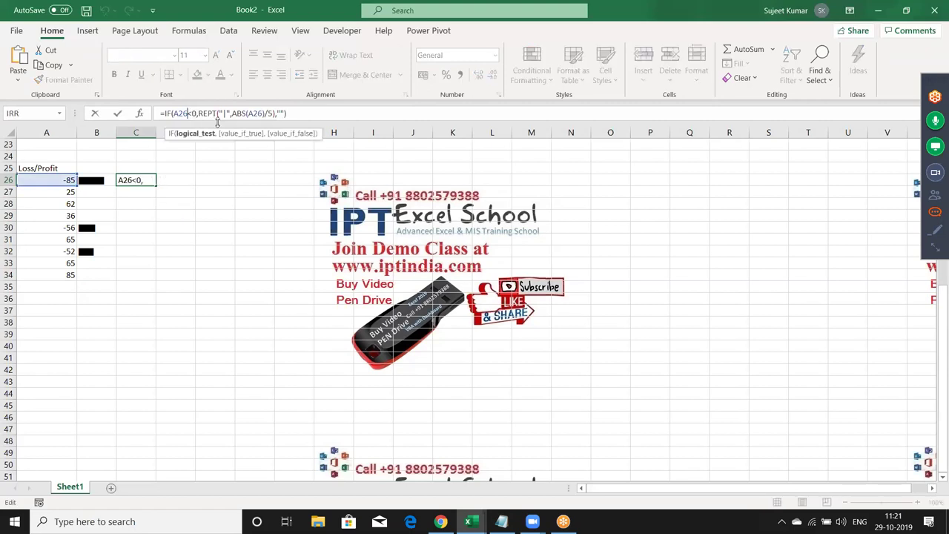
key("Delete")
type(">")
key("Return")
key("Up")
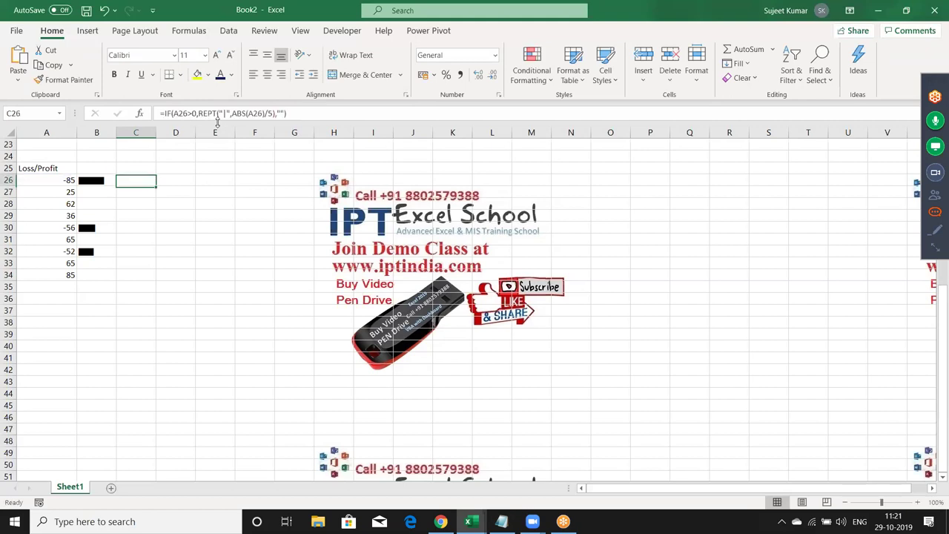
double_click(156, 186)
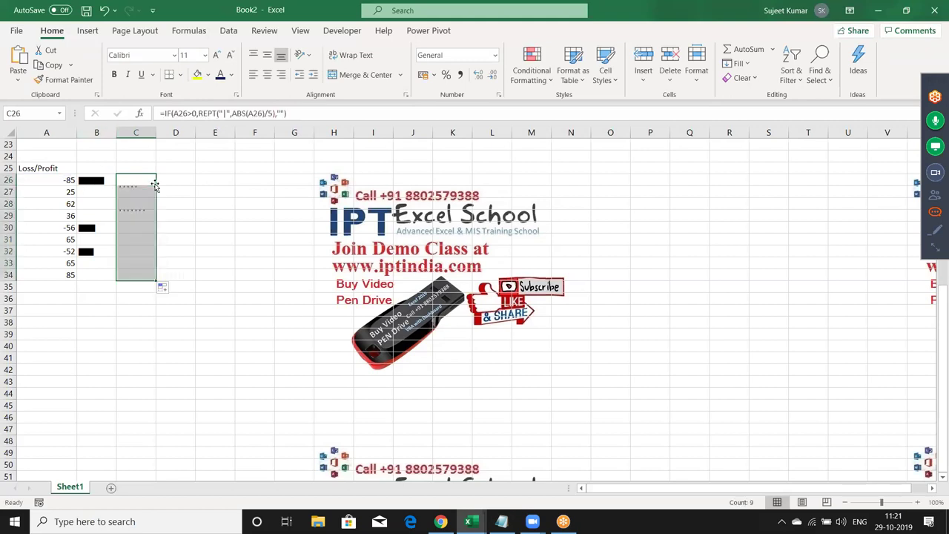
Set the profit bars in C26:C34 to Britannic Bold font
left_click(137, 55)
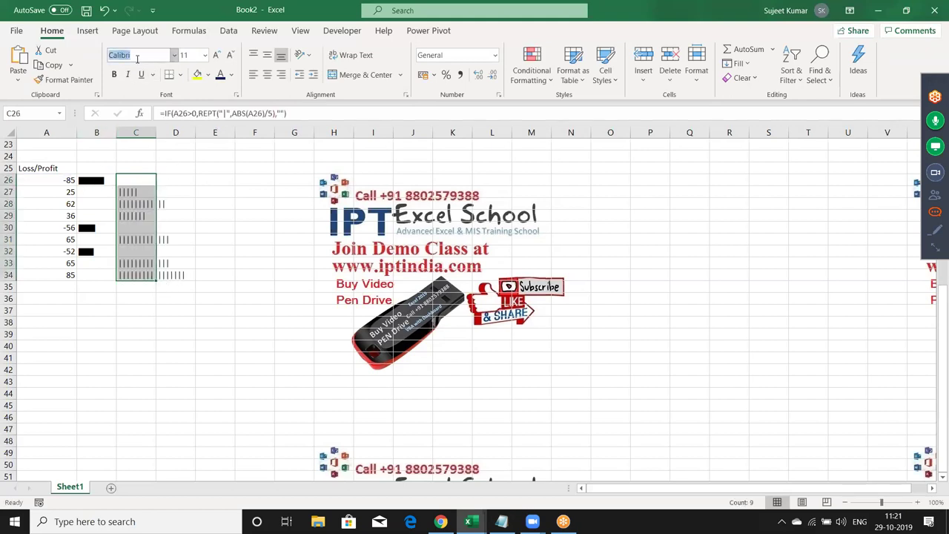
type("bri")
key("Return")
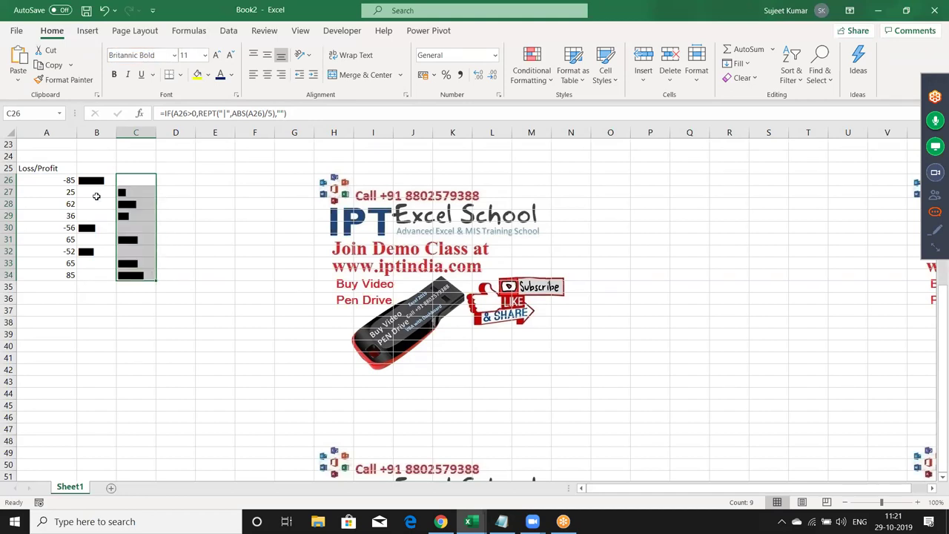
left_click(101, 185)
Right-align the loss bars in B26:B34 and give them a right border as the vertical axis
left_click(103, 274, "shift")
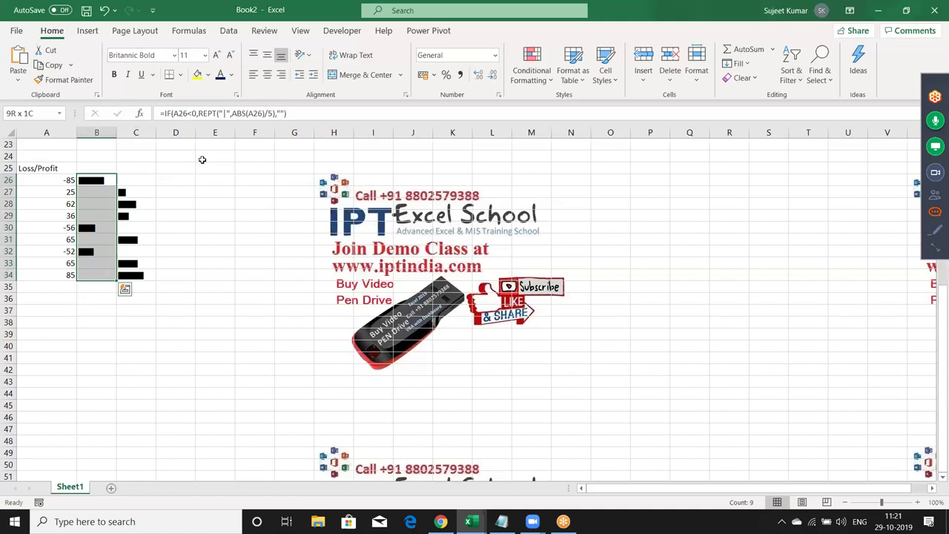
left_click(280, 76)
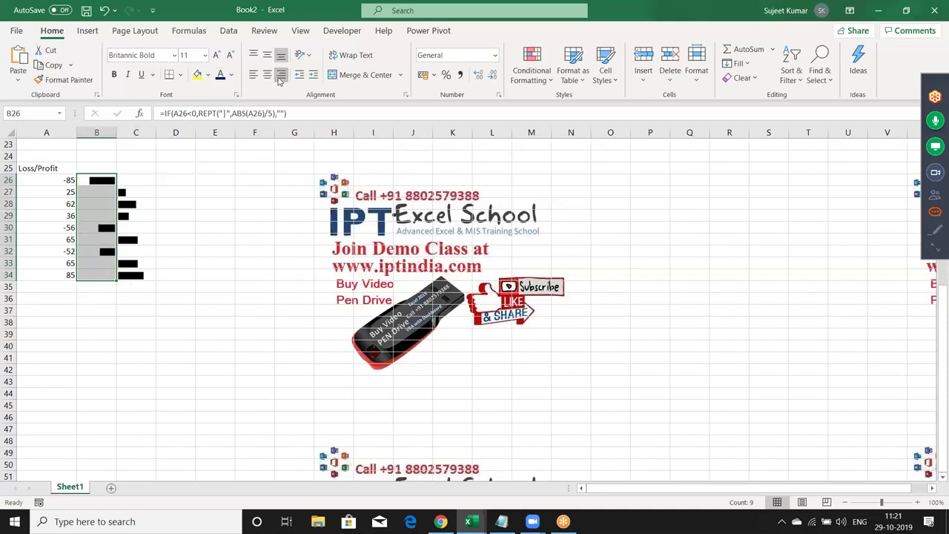
left_click(180, 75)
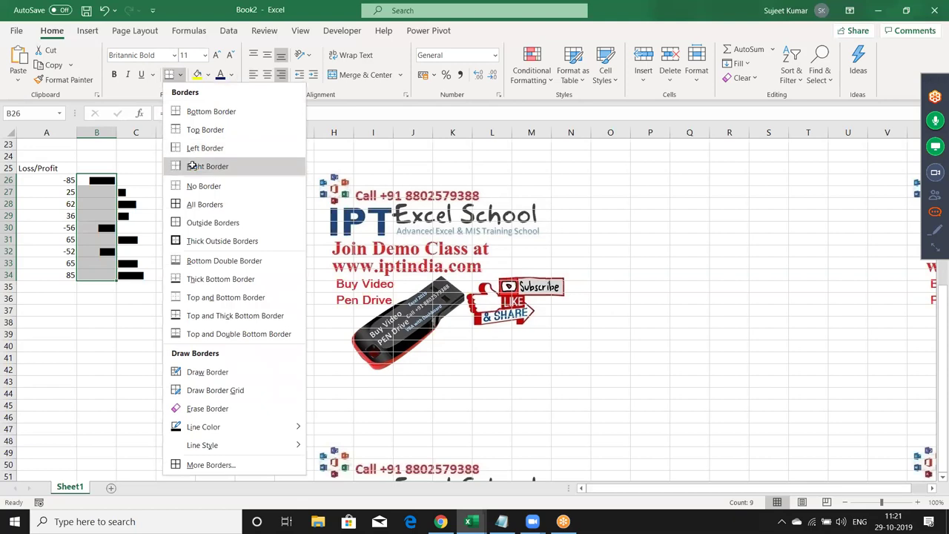
left_click(193, 168)
left_click(95, 298)
Add a top border across B35:C35 as a baseline beneath the bars
left_click_drag(94, 287, 133, 287)
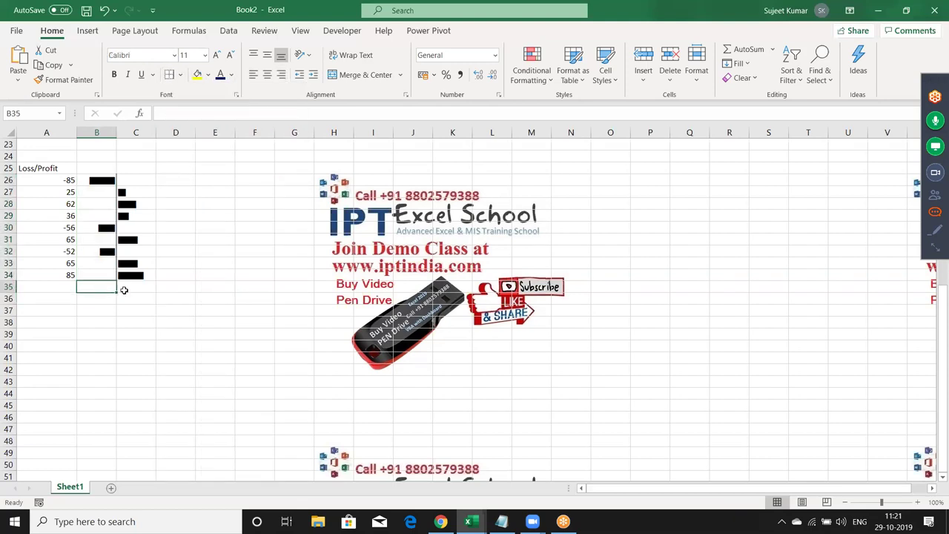
left_click(180, 75)
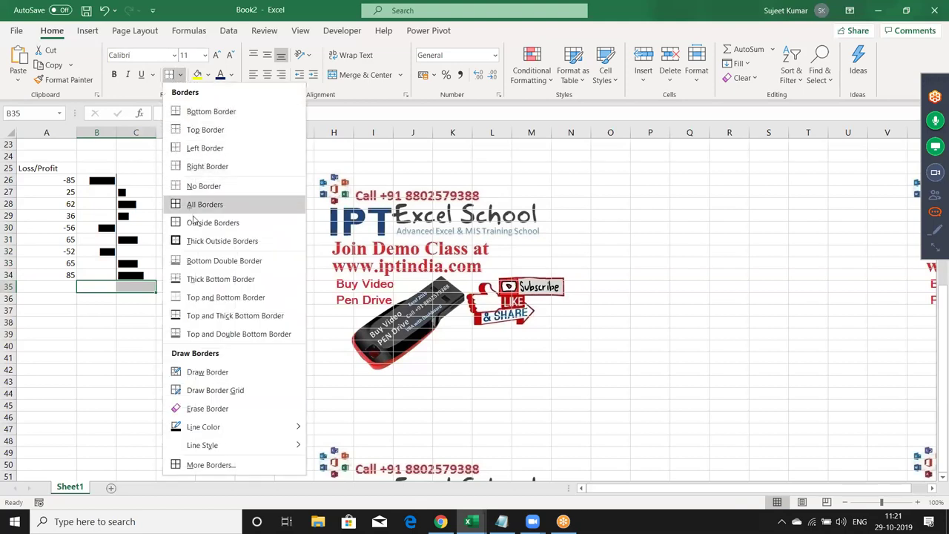
left_click(200, 130)
left_click(197, 218)
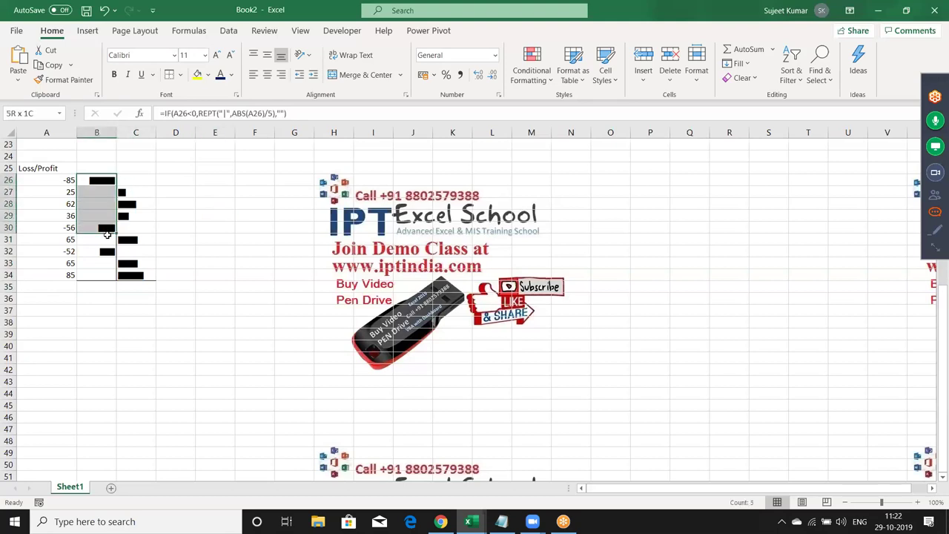
left_click_drag(111, 180, 104, 264)
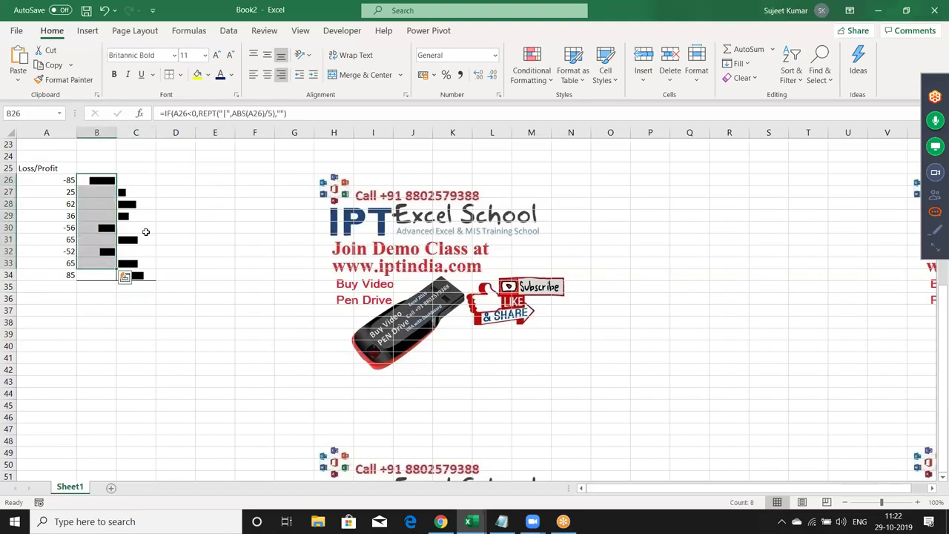
key("shift+Down")
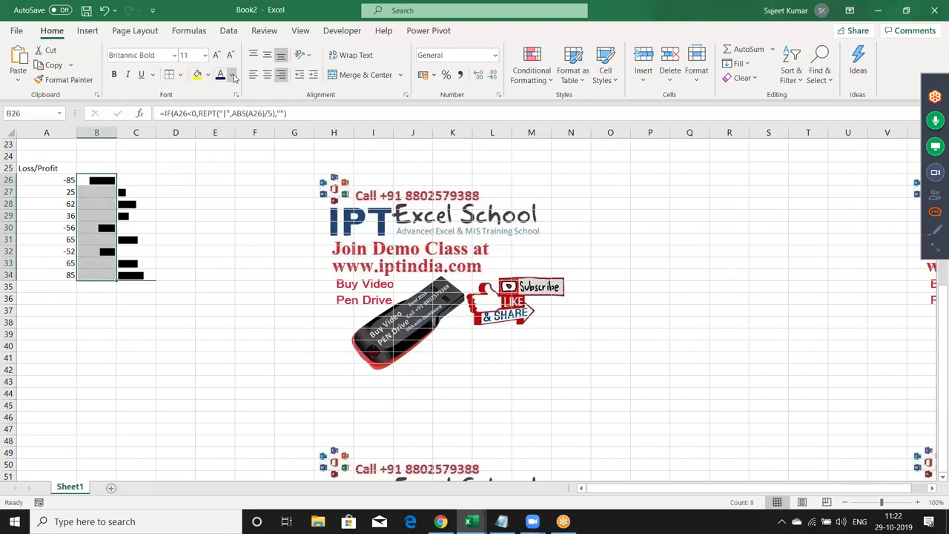
Colour the loss bars in B26:B34 red and the profit bars in C26:C34 light green
left_click(232, 75)
left_click(235, 211)
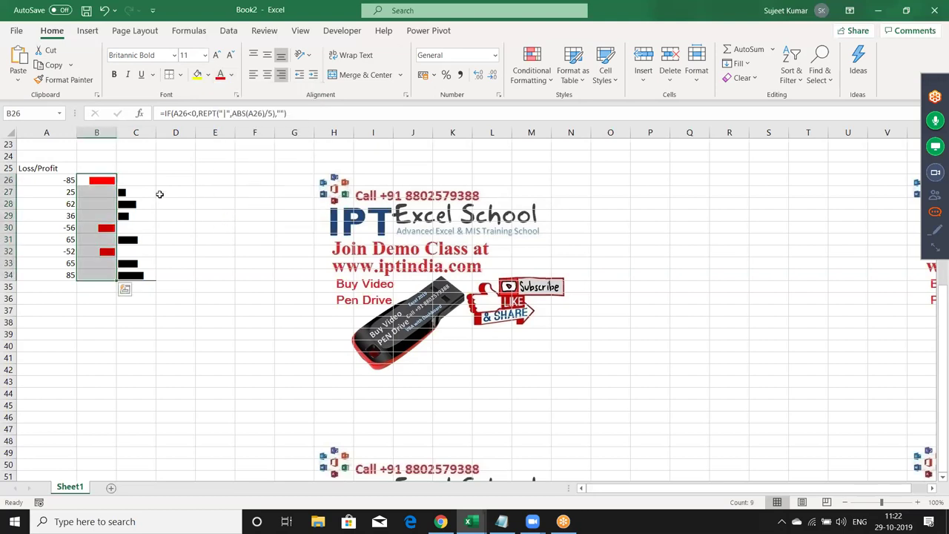
left_click_drag(148, 182, 147, 276)
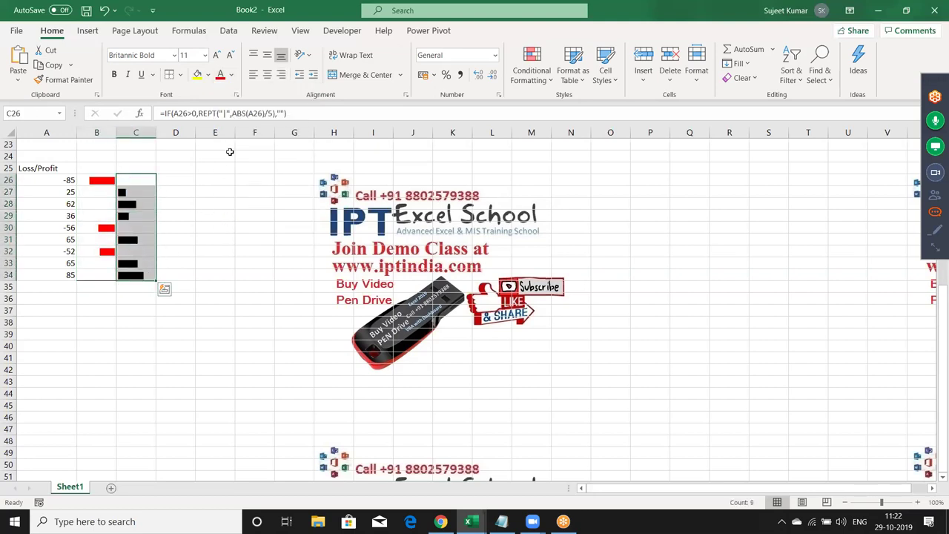
left_click(232, 74)
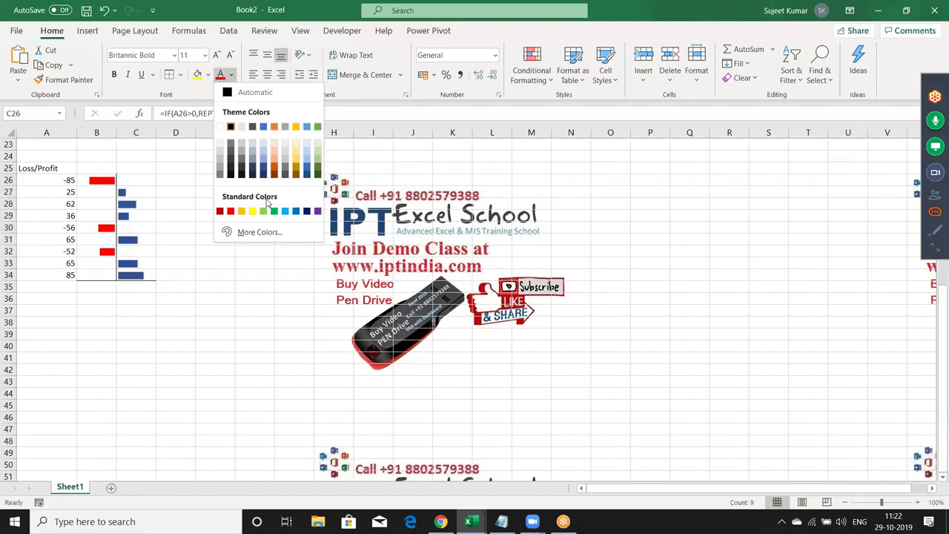
left_click(263, 211)
left_click(209, 208)
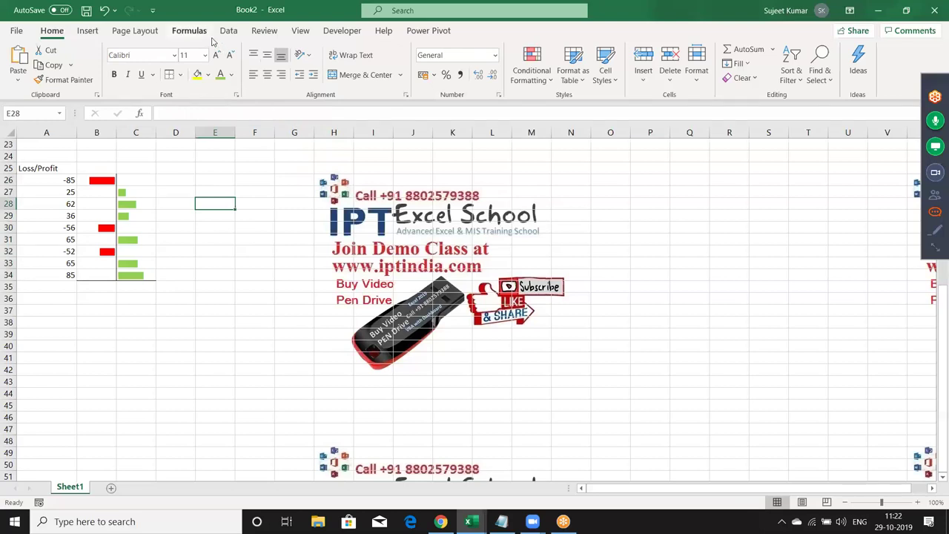
left_click(135, 31)
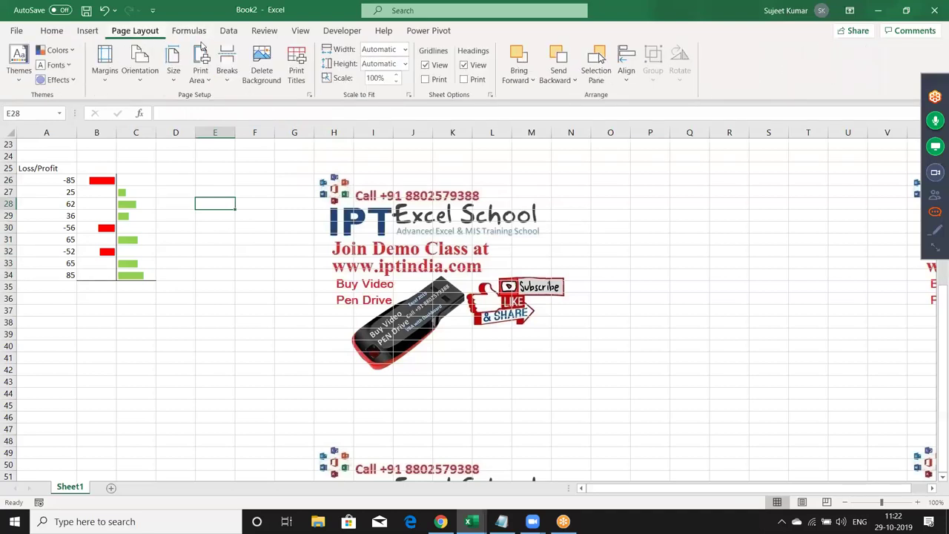
Turn off the gridlines view and check the profit bar formulas in C27 through C34
left_click(427, 66)
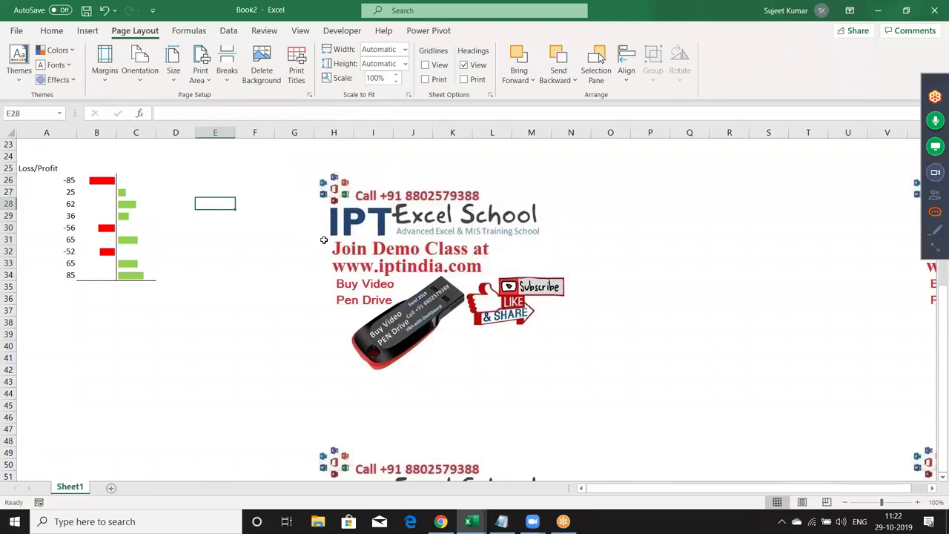
left_click(143, 190)
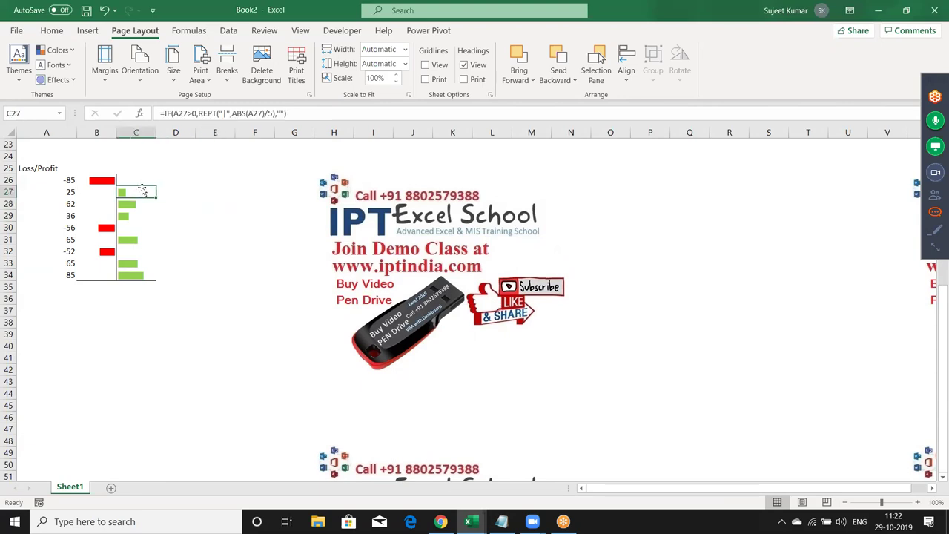
left_click(155, 217)
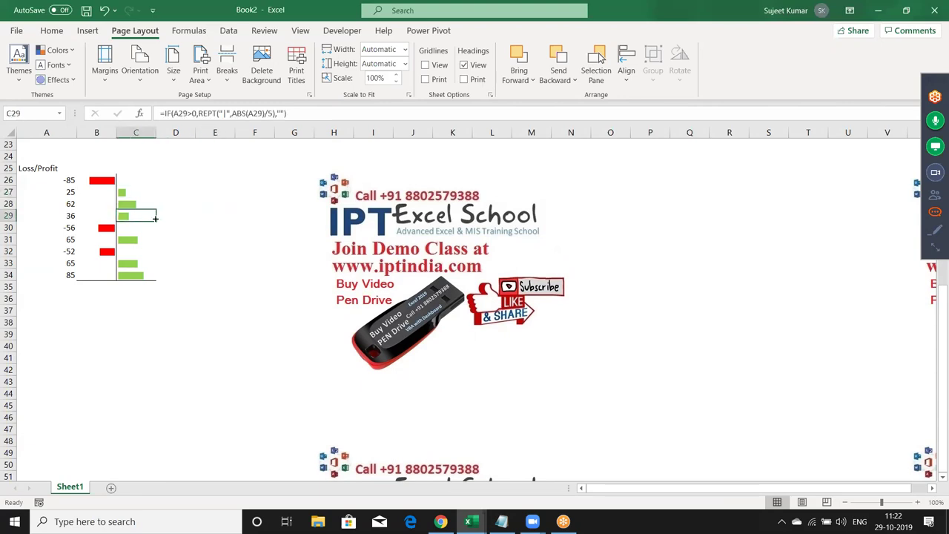
left_click(156, 239)
left_click(143, 254)
left_click(143, 272)
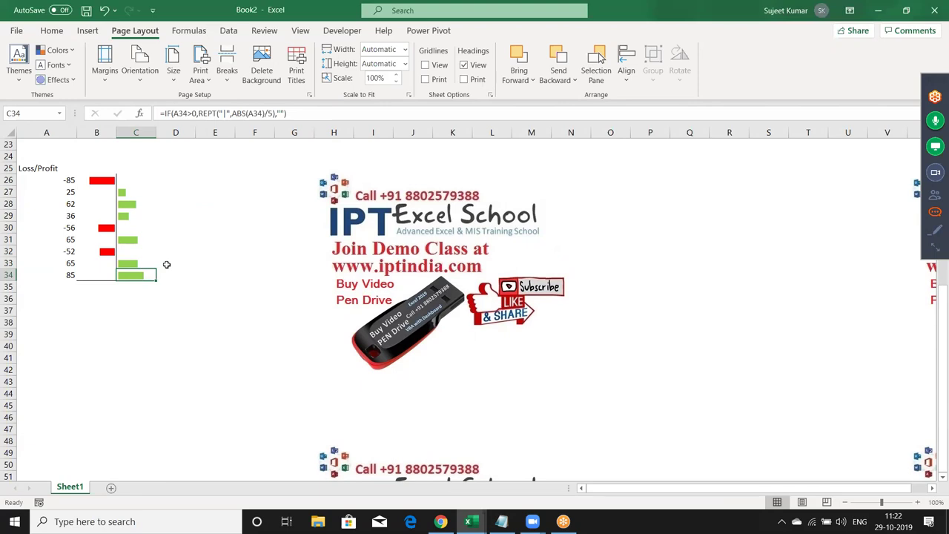
left_click(172, 293)
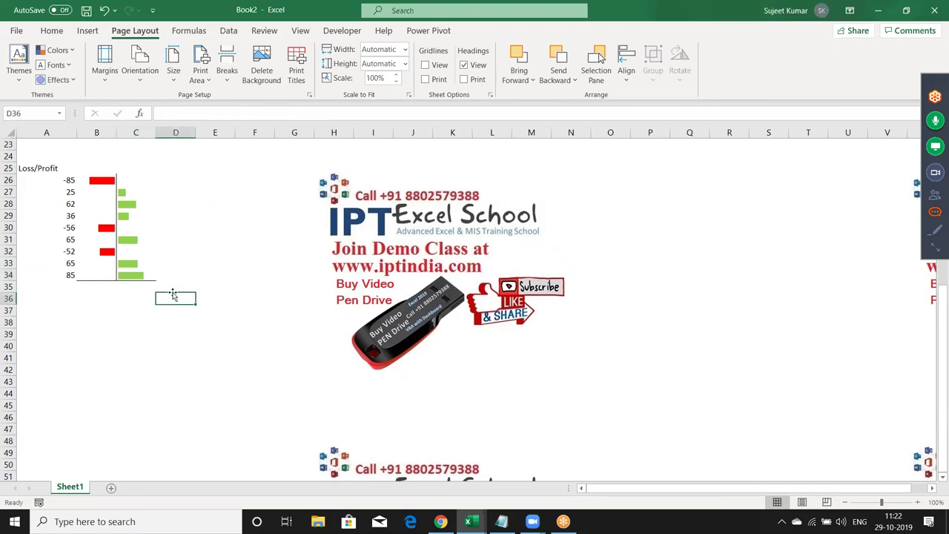
left_click(109, 289)
left_click_drag(109, 289, 137, 287)
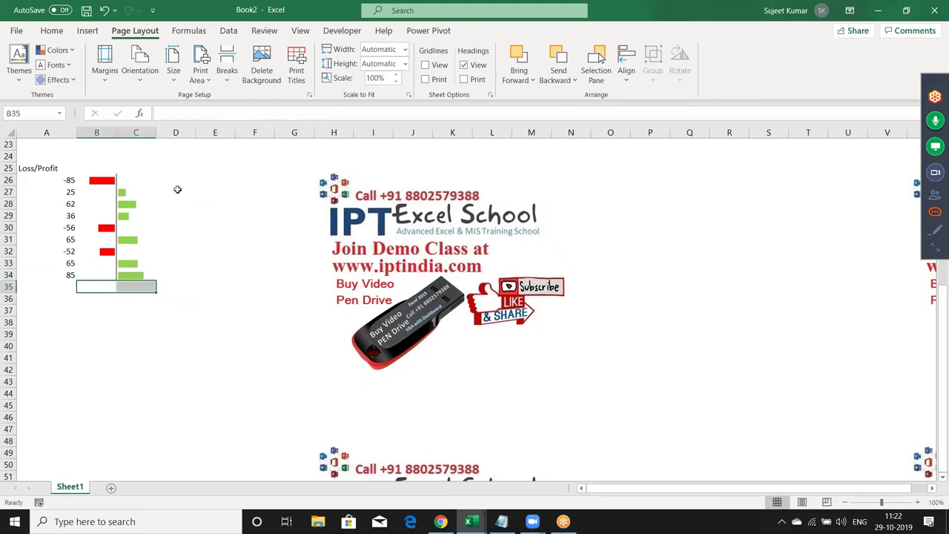
Merge B35:C35 with Merge & Center and enter the axis label '- 0 +' as text
left_click(54, 28)
left_click(362, 77)
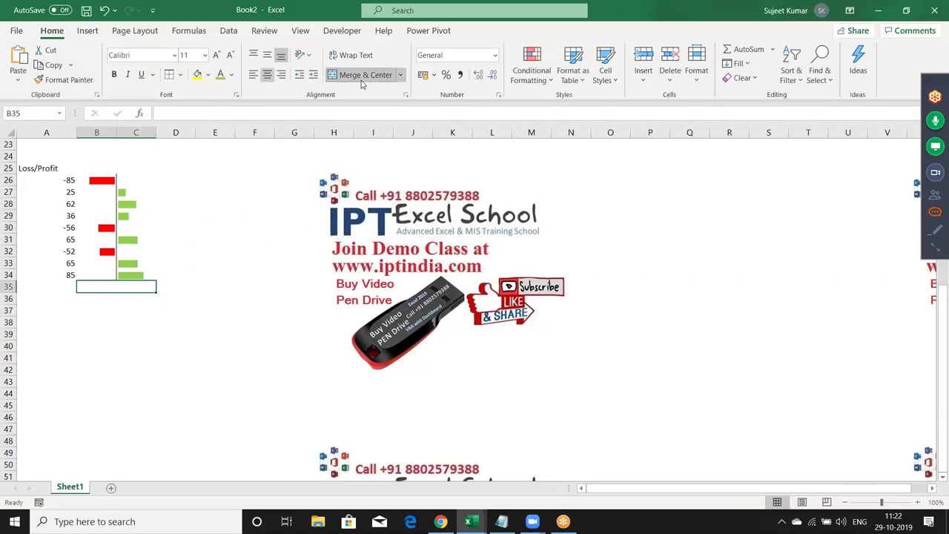
type("=")
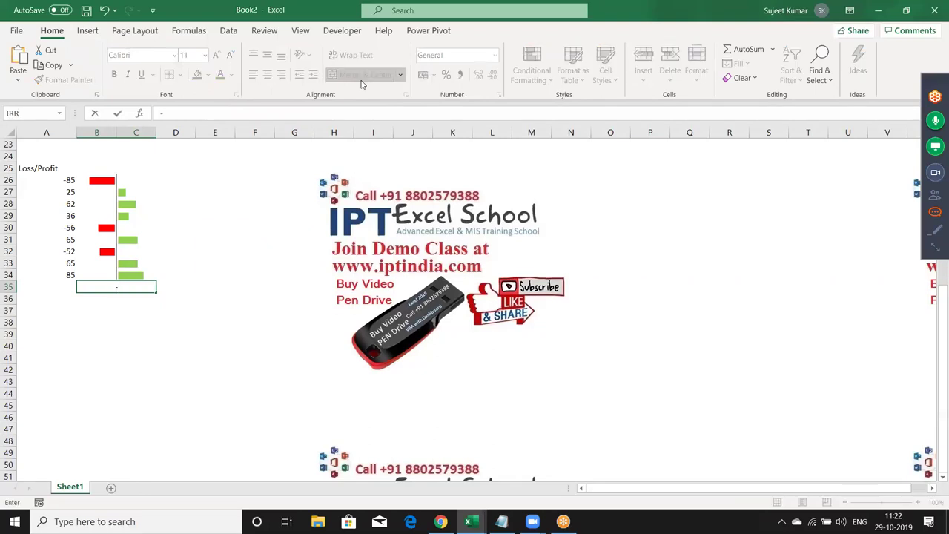
type("0+")
key("Return")
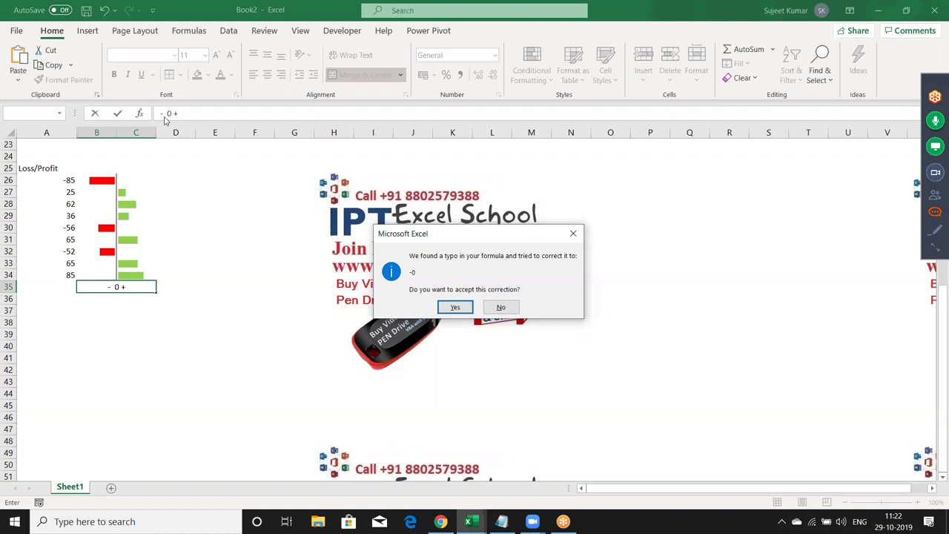
key("Escape")
type("'")
key("Return")
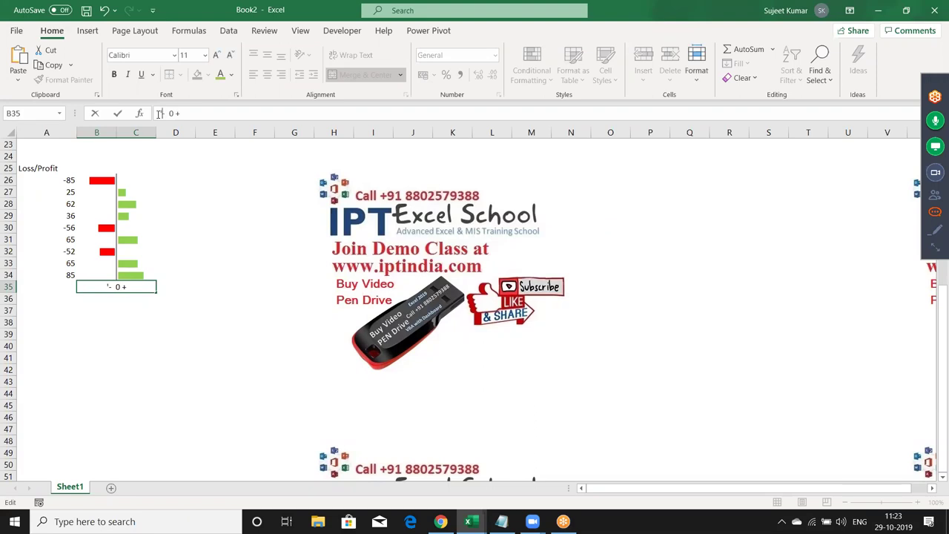
key("Return")
key("Up")
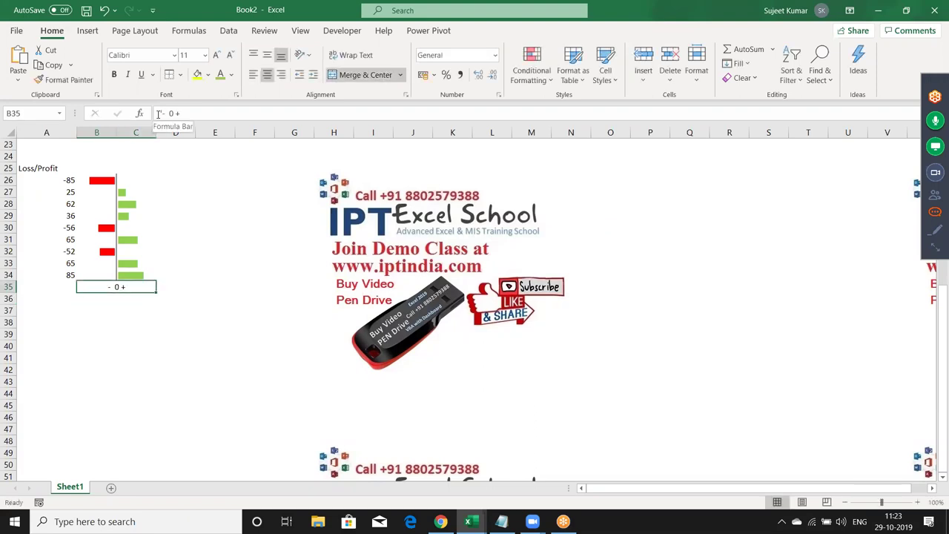
key("Down")
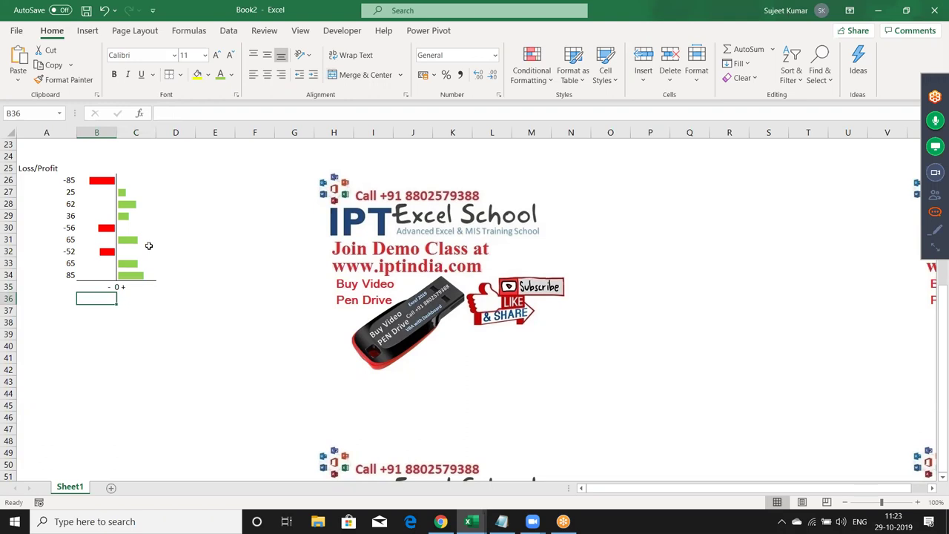
double_click(112, 287)
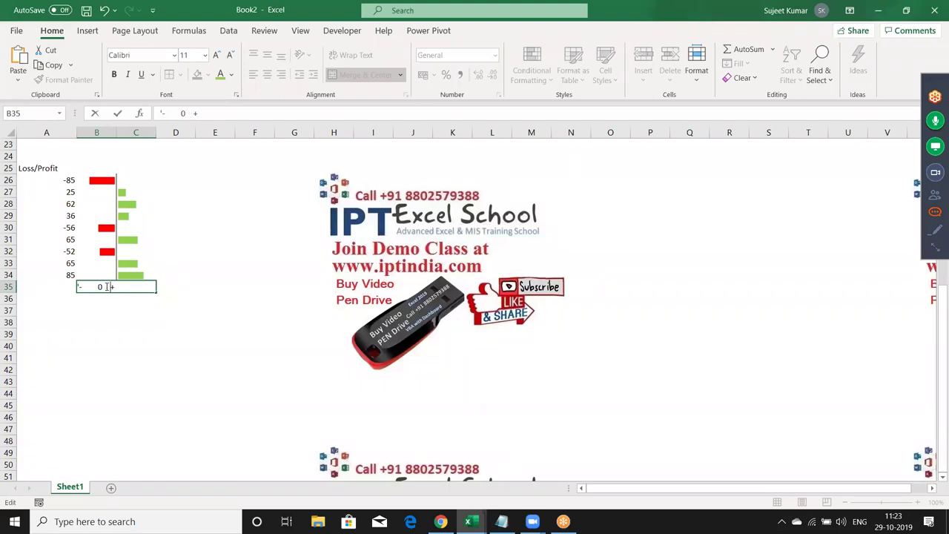
key("Return")
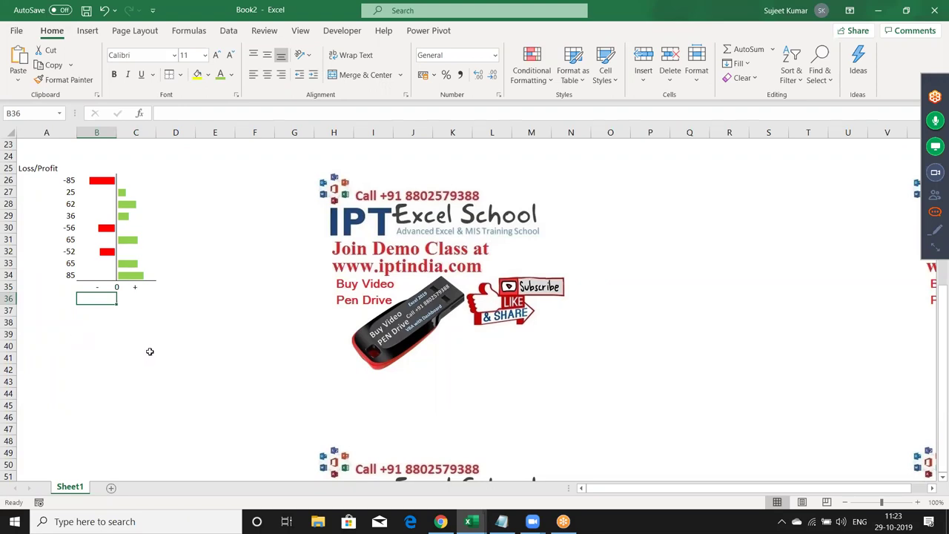
mouse_move(94, 157)
left_mouse_down()
mouse_move(137, 159)
mouse_move(105, 162)
left_mouse_up()
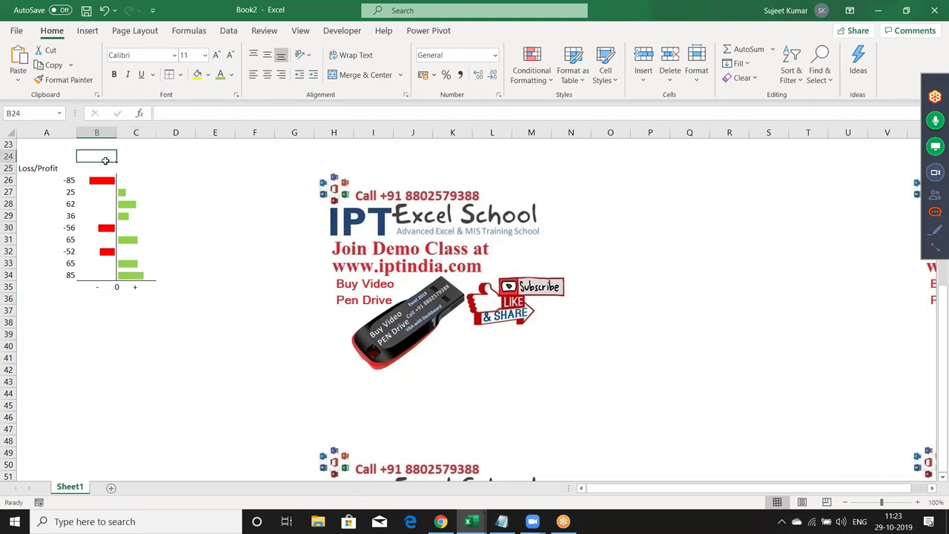
Enter the headings 'Loss' in B24 and 'Profit' in C24
type("Loss")
key("Tab")
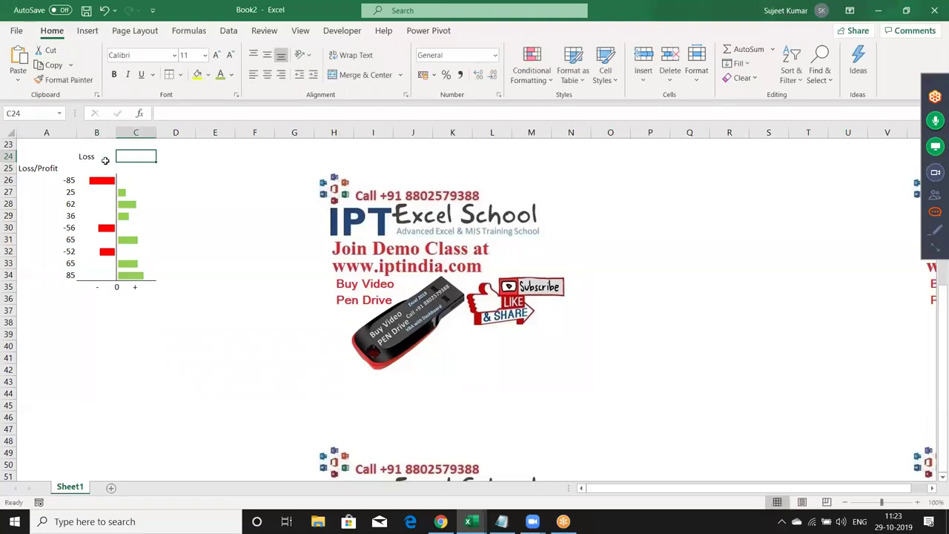
type("Profit")
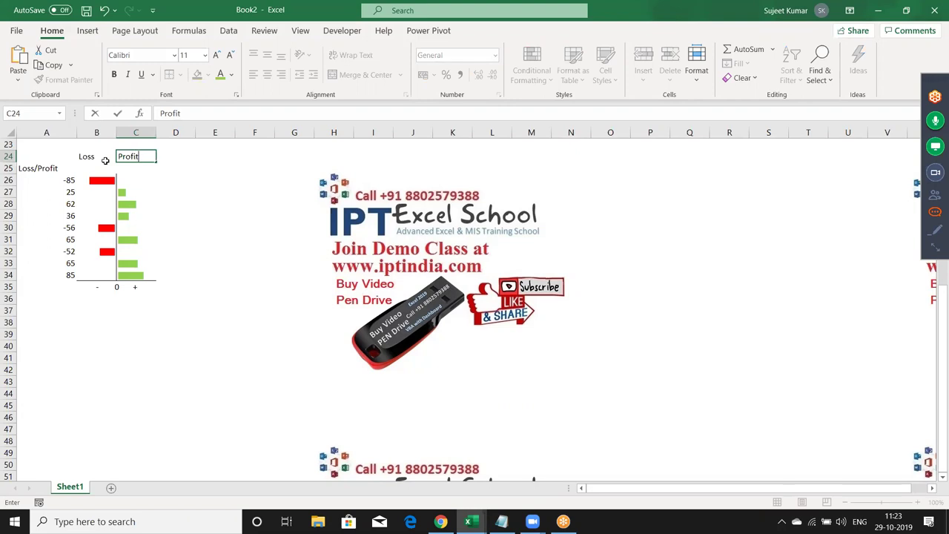
left_click(105, 160)
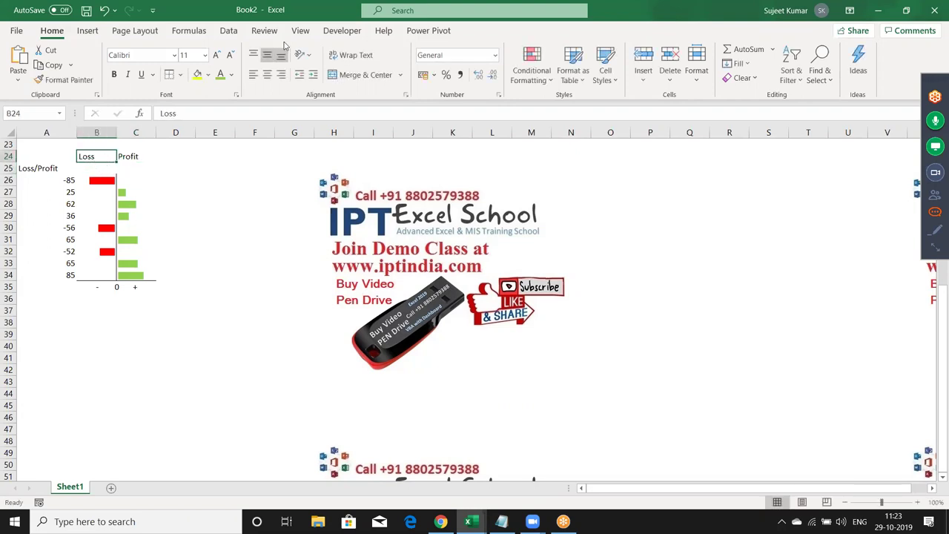
Colour the Loss heading dark red and the Profit heading green
left_click(230, 75)
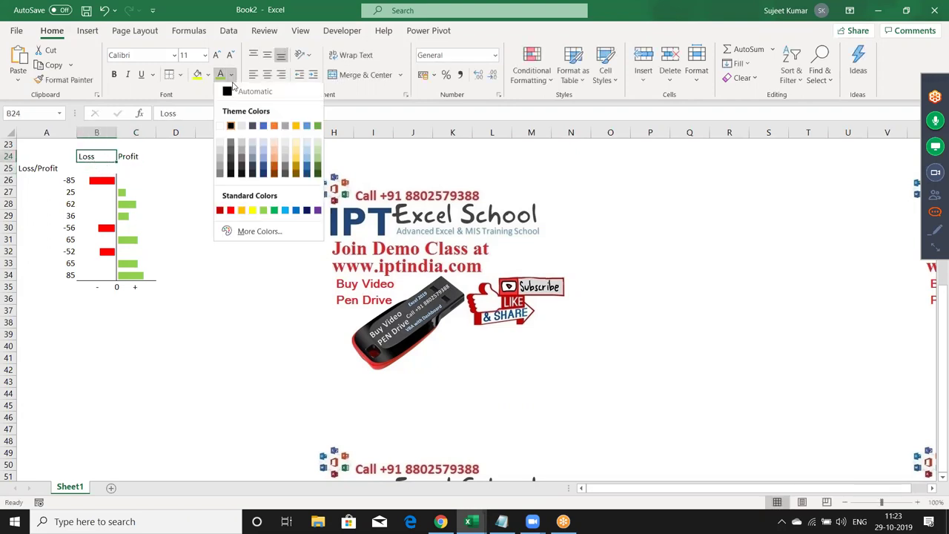
left_click(229, 211)
left_click(153, 158)
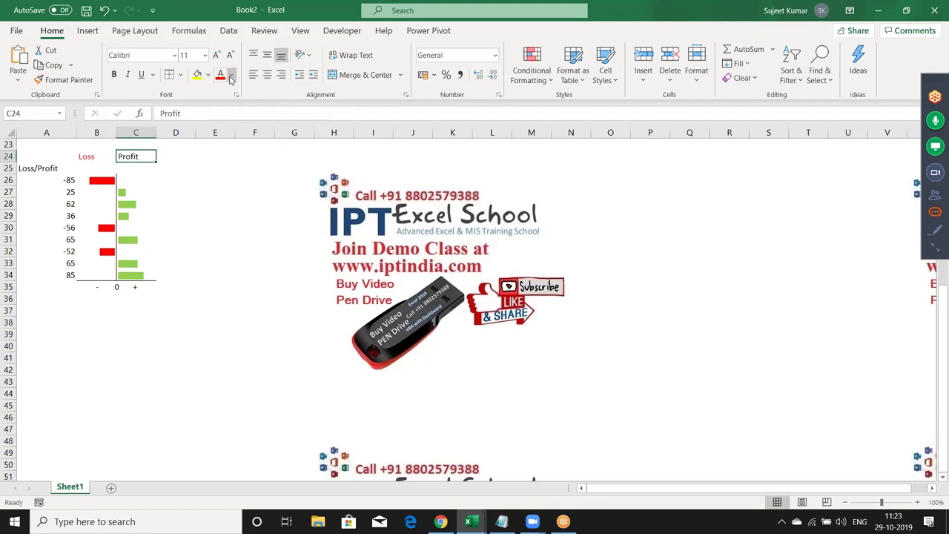
left_click(231, 77)
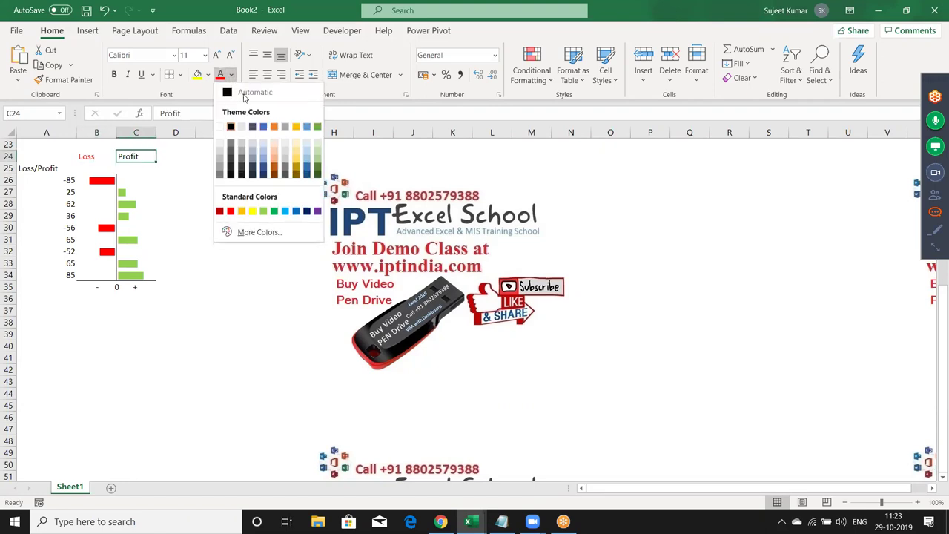
left_click(264, 213)
left_click(214, 241)
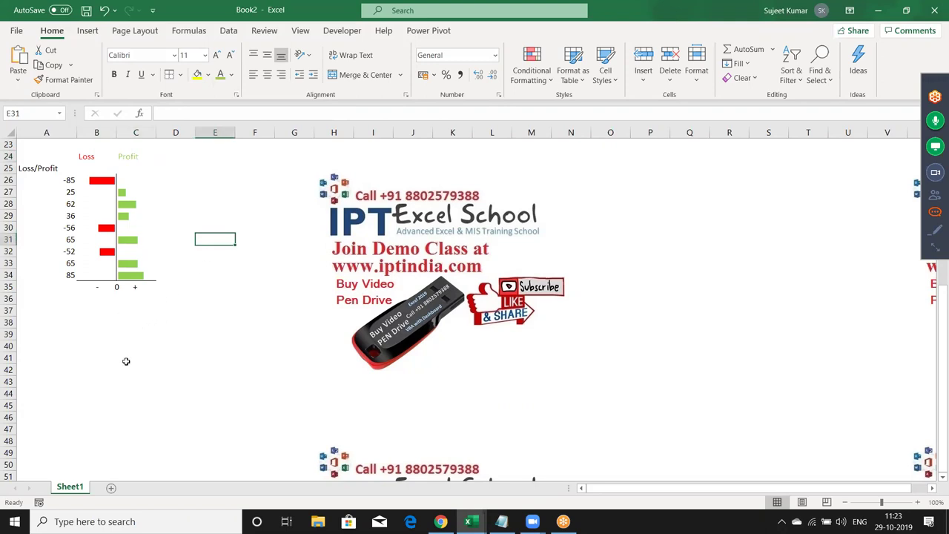
left_click(85, 334)
Enter 5, 6, 7, 8 and 9 into cells A47 through E47
scroll(85, 334, "down", 2)
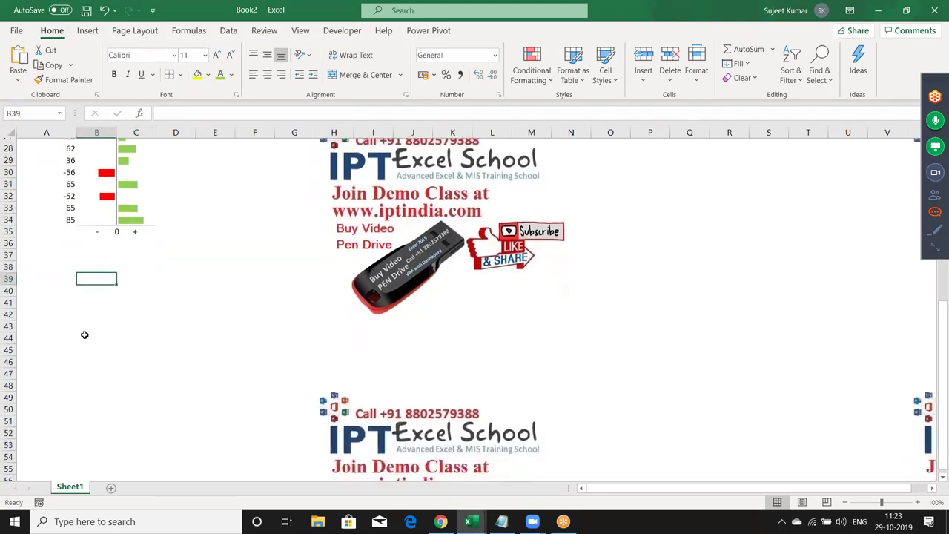
scroll(85, 334, "down", 1)
scroll(84, 334, "down", 1)
scroll(85, 337, "down", 1)
scroll(85, 338, "down", 1)
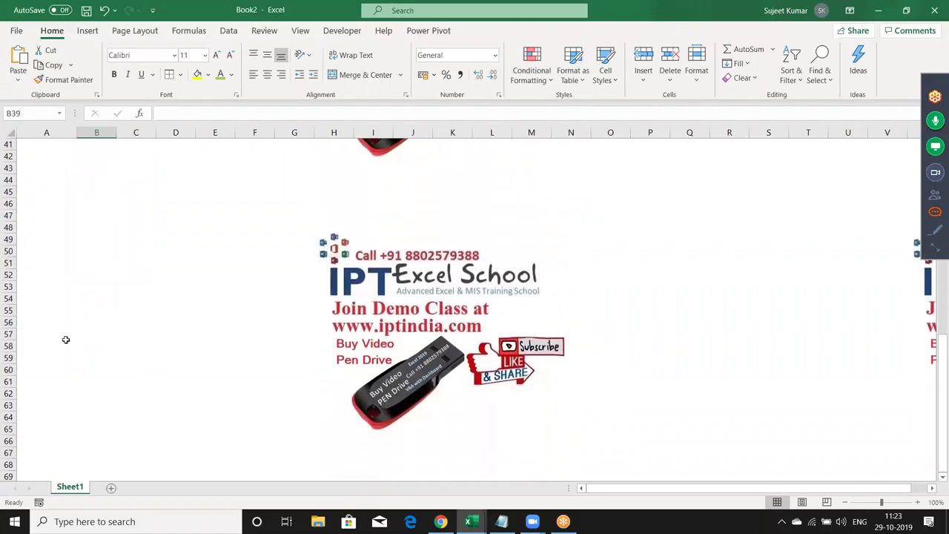
left_click(34, 212)
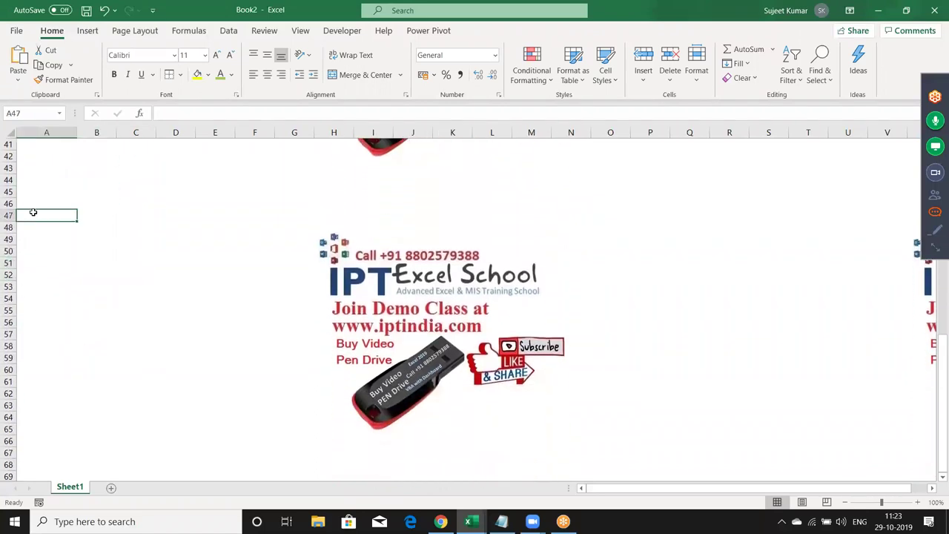
type("20")
key("BackSpace")
key("BackSpace")
type("5")
key("Tab")
type("6")
key("Tab")
type("7")
key("Tab")
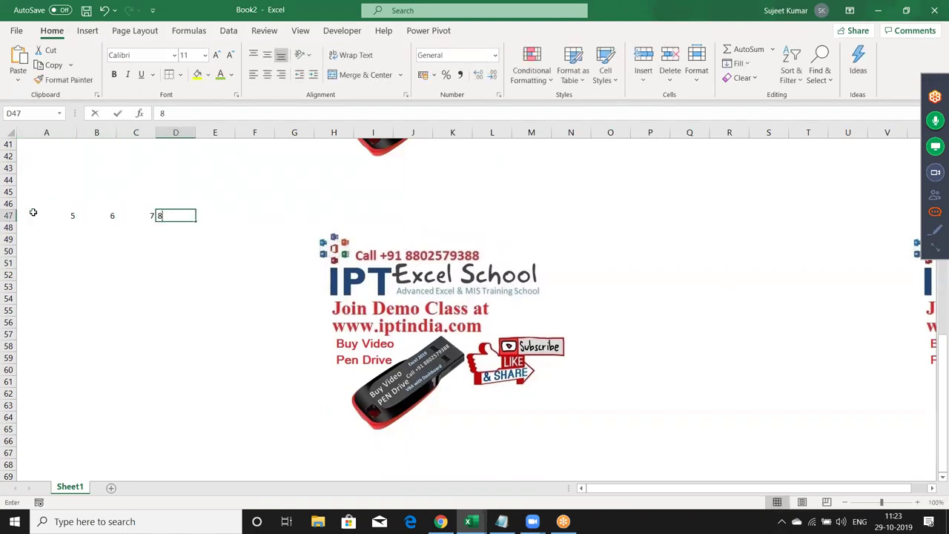
type("8")
key("Tab")
type("9")
key("Tab")
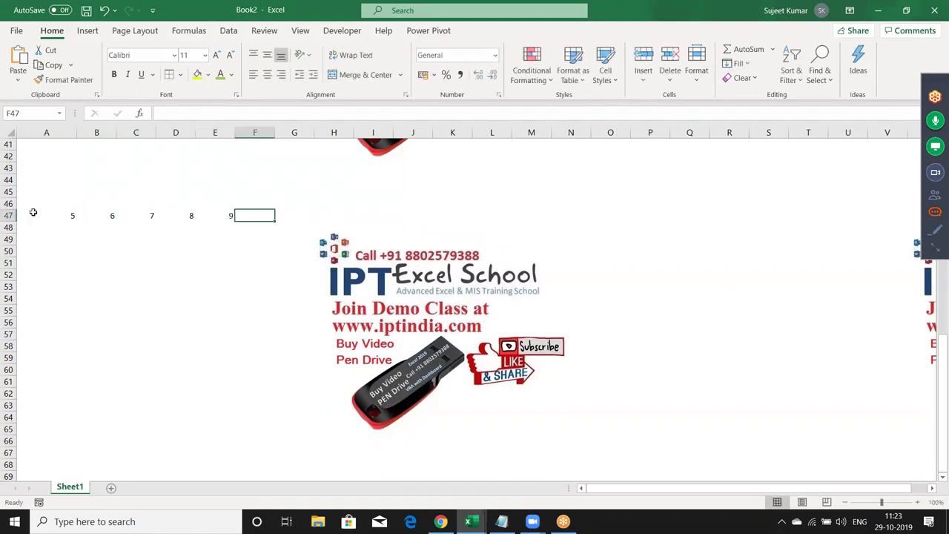
Recheck the loss/profit bar cells, then return to F47 beside the new numbers
scroll(181, 295, "up", 6)
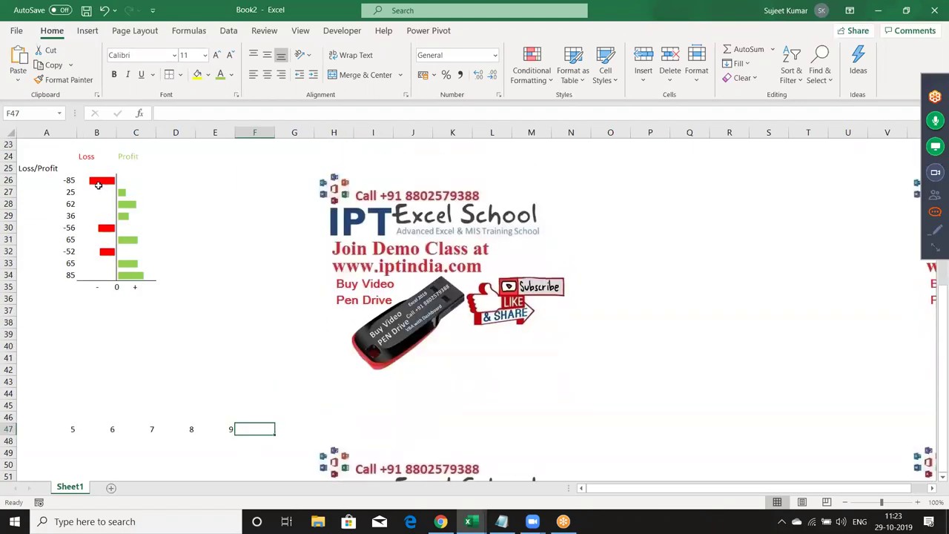
left_click_drag(98, 186, 138, 286)
scroll(290, 342, "down", 3)
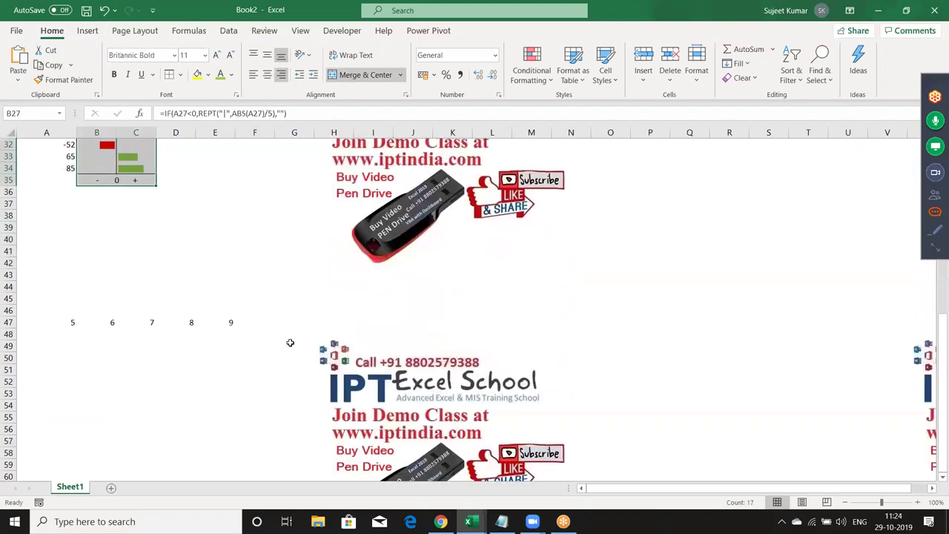
left_click(270, 323)
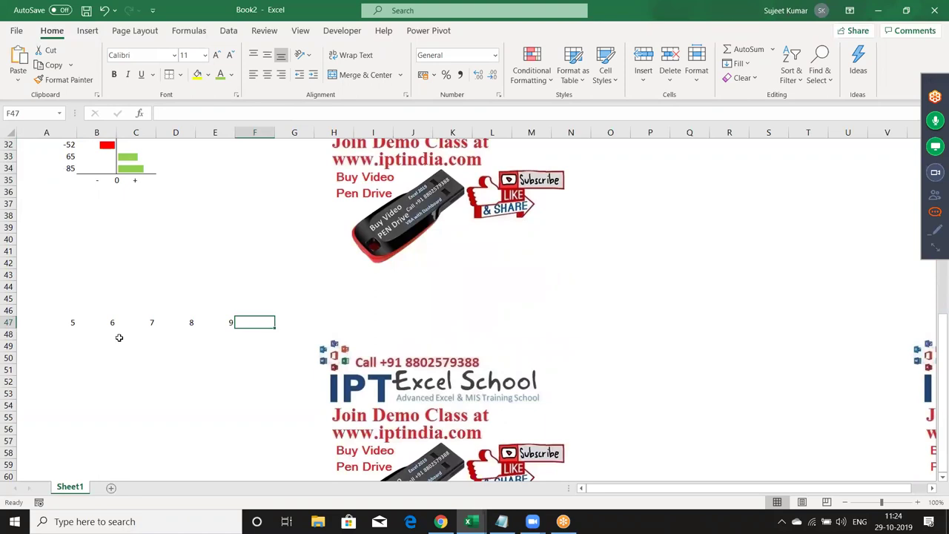
left_click(351, 55)
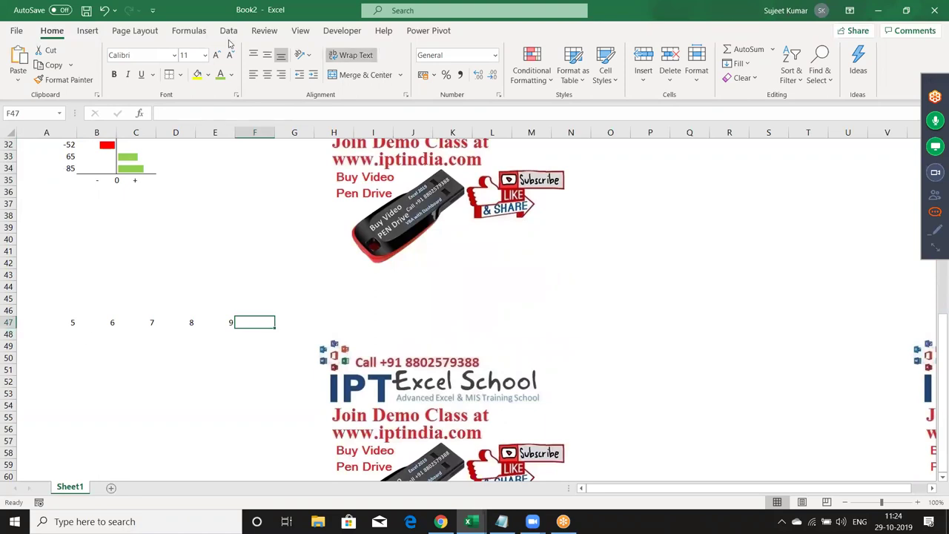
left_click(87, 30)
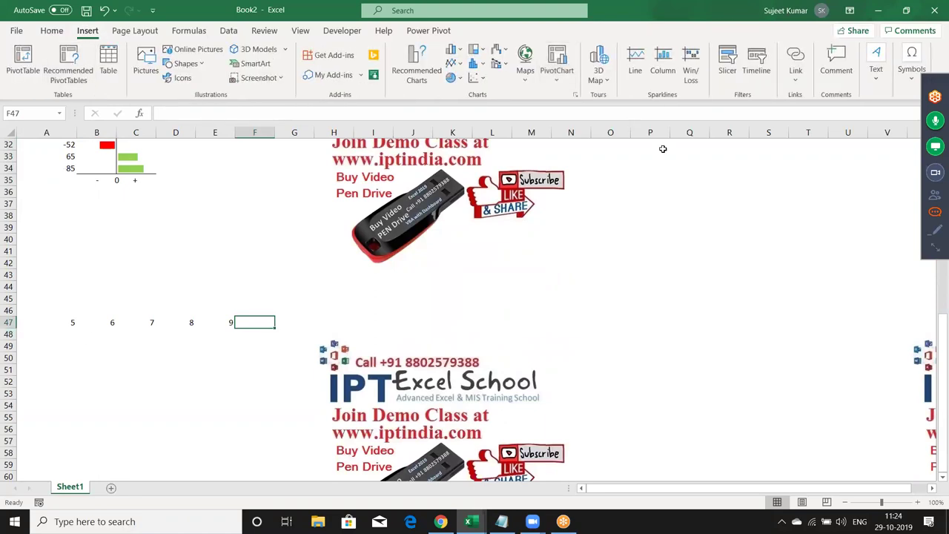
Insert a column sparkline in F47 using the data range A47:E47
left_click(664, 80)
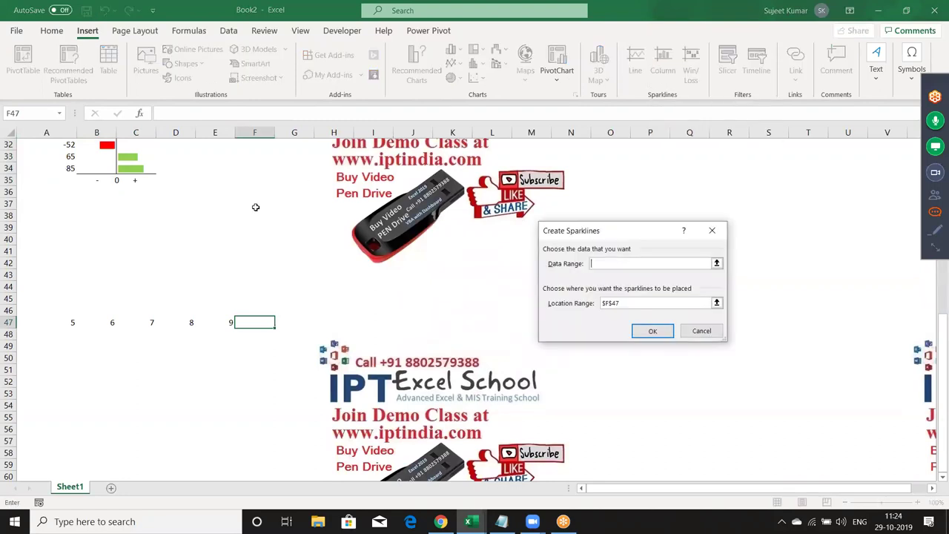
left_click_drag(64, 320, 194, 326)
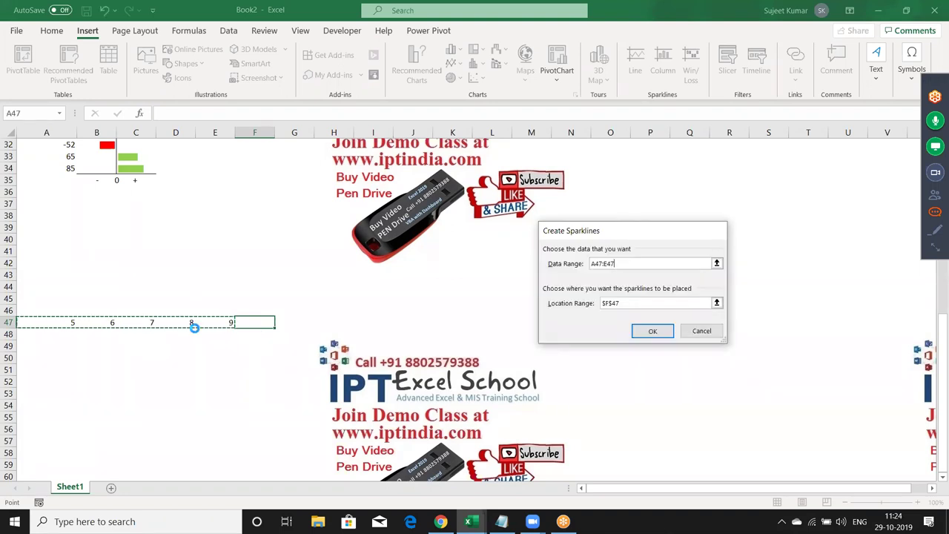
key("Return")
left_click(271, 378)
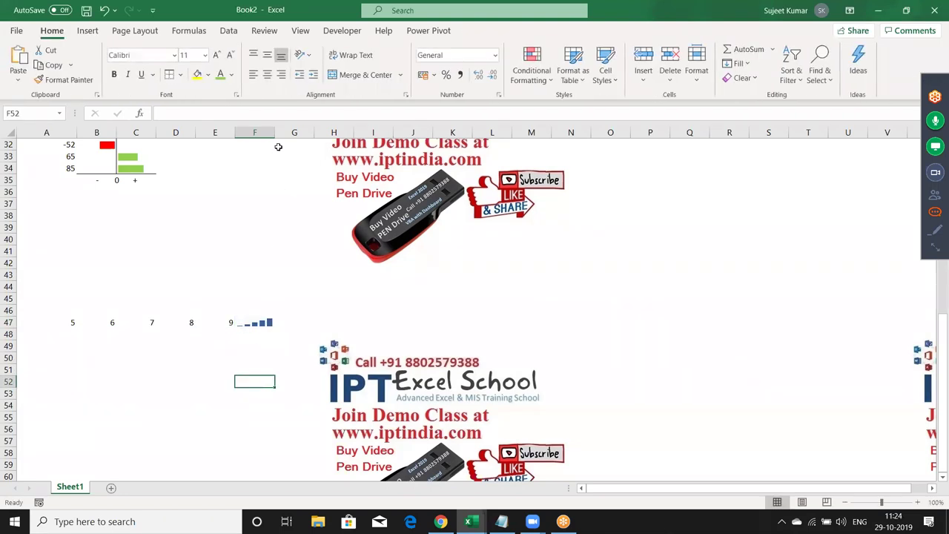
Enlarge the sparkline by widening column F and making row 47 taller
left_click_drag(275, 142, 295, 143)
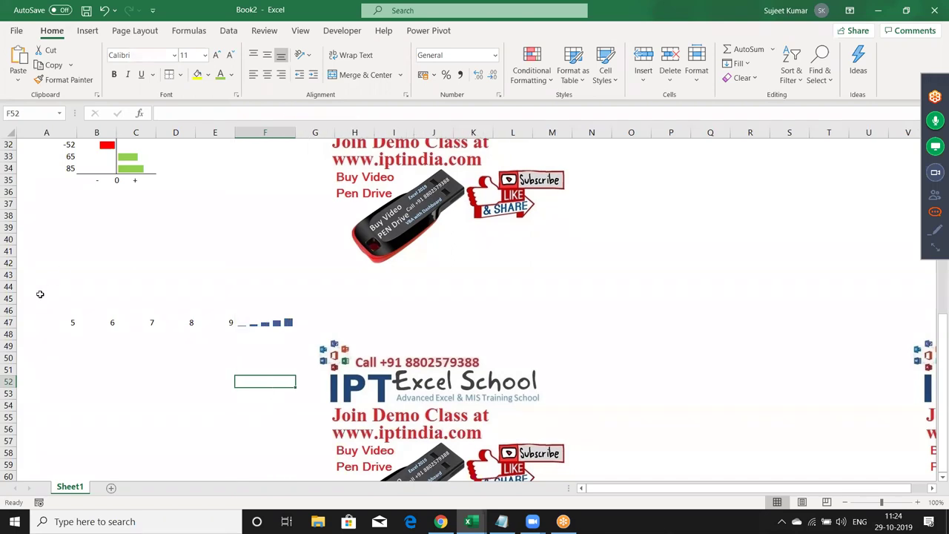
left_click_drag(14, 331, 16, 355)
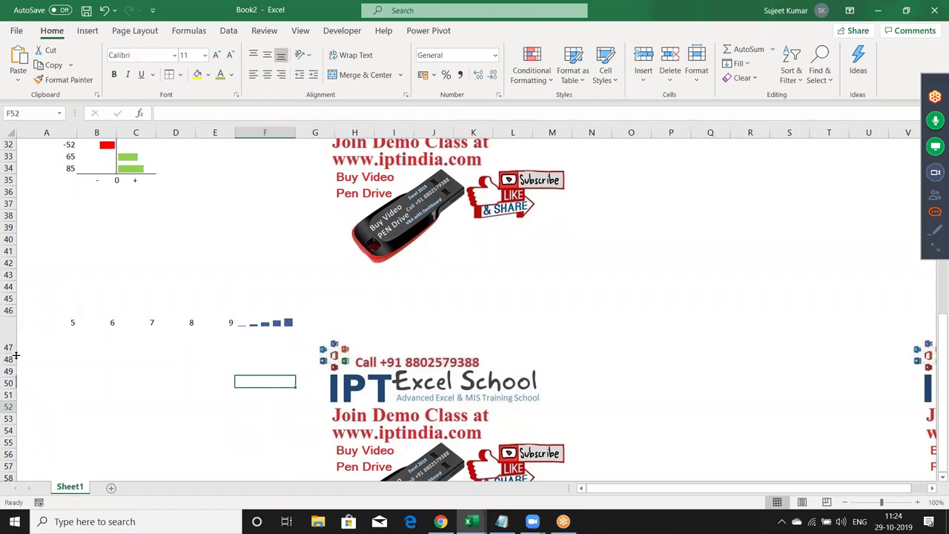
left_click(326, 341)
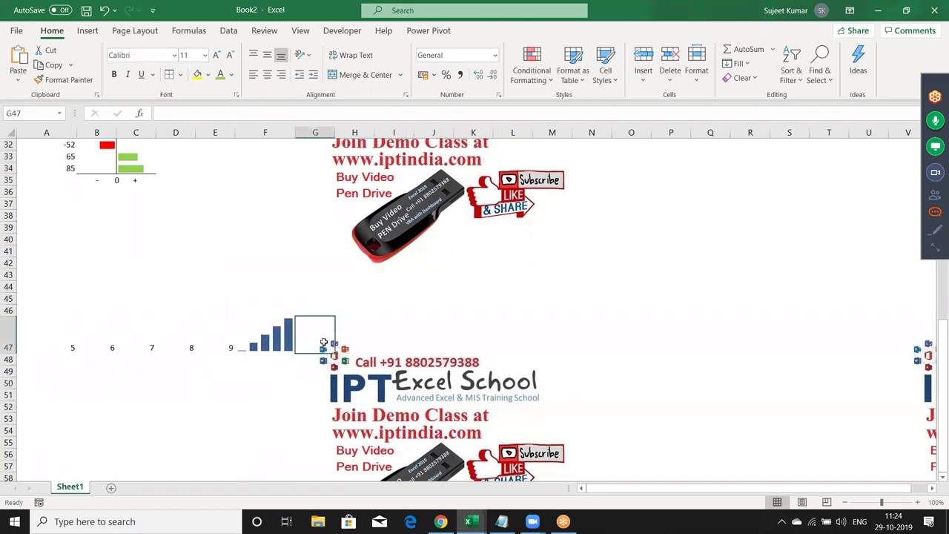
left_click(188, 342)
left_click(246, 347)
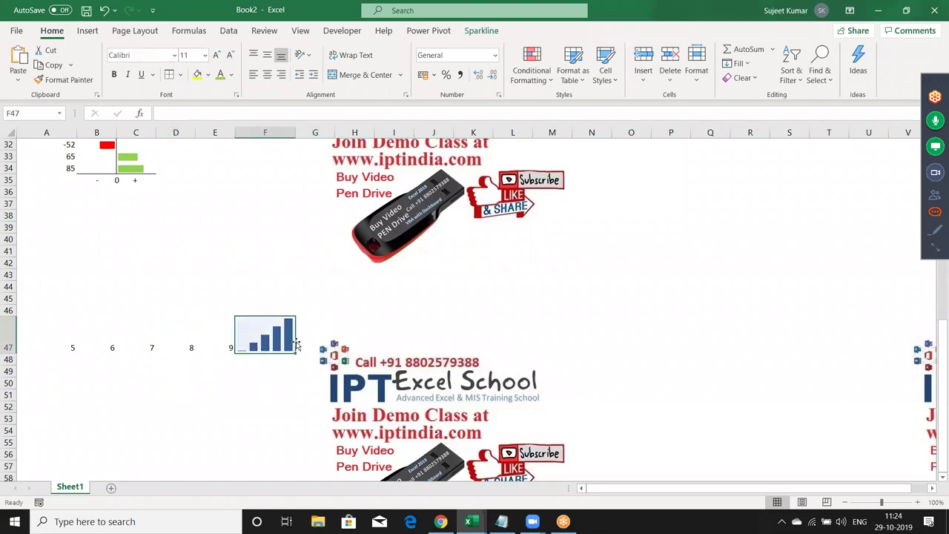
left_click(312, 338)
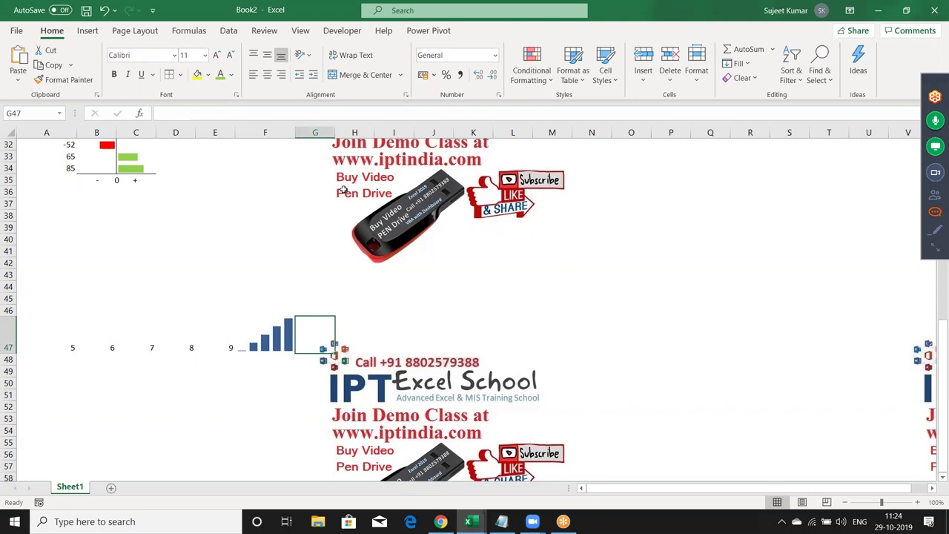
Widen column G to make room for the text bar chart
left_click_drag(335, 132, 382, 133)
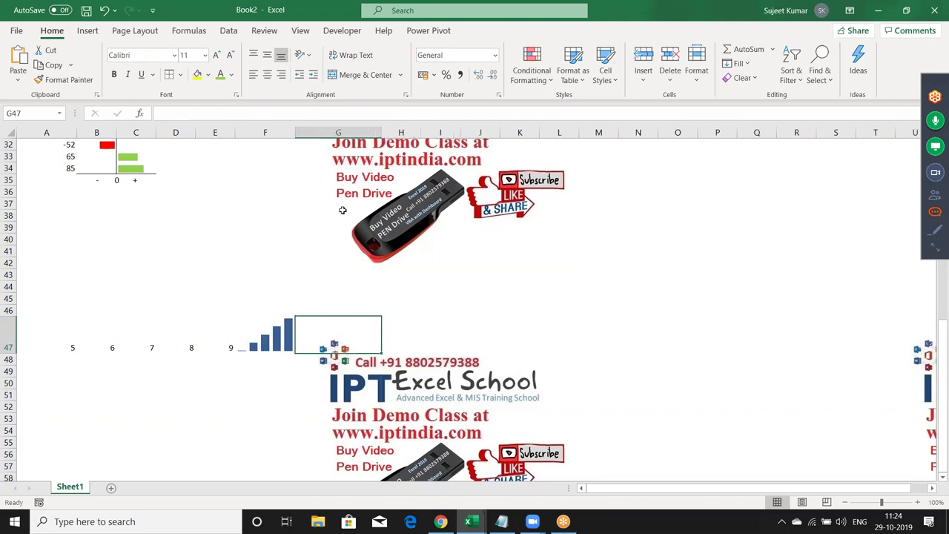
left_click(264, 326)
left_click(88, 31)
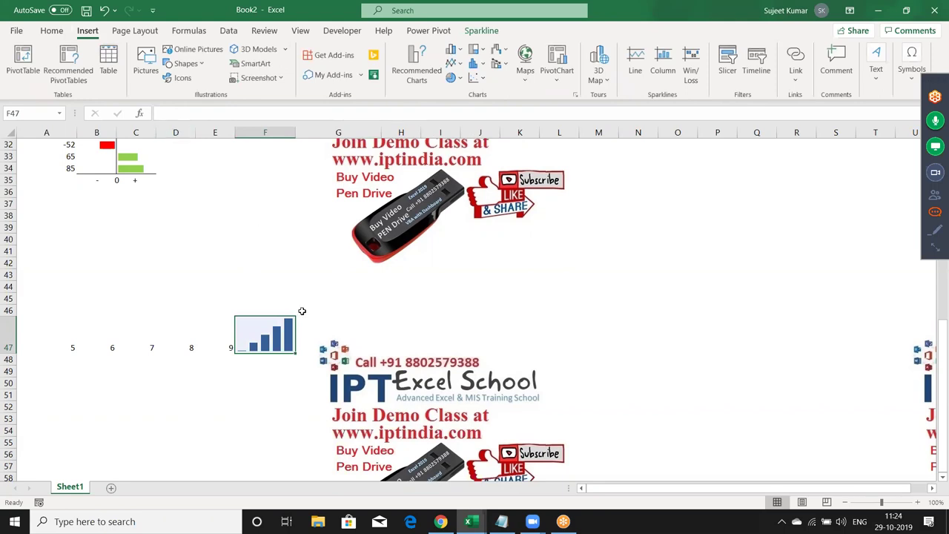
left_click(314, 341)
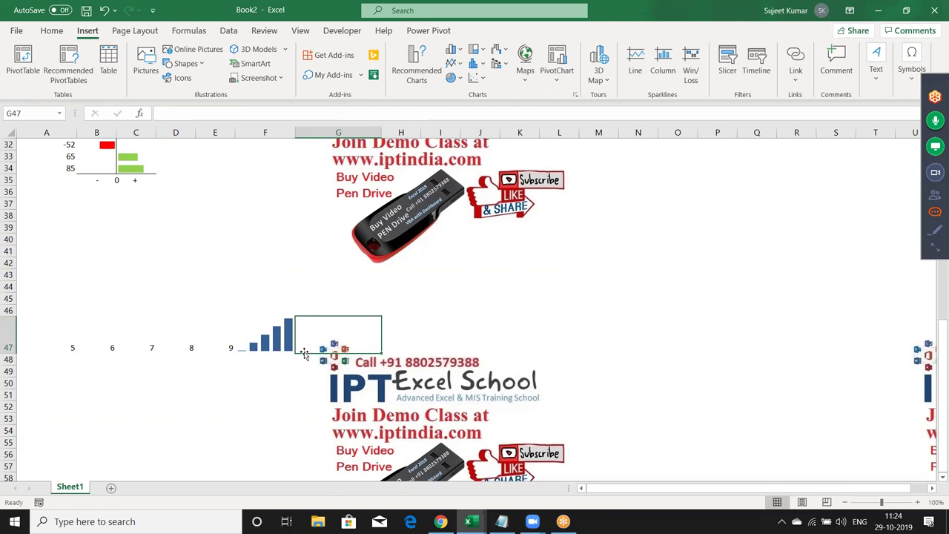
Begin the G47 formula with a REPT bar for A47 followed by a CHAR(10) line break
type("=")
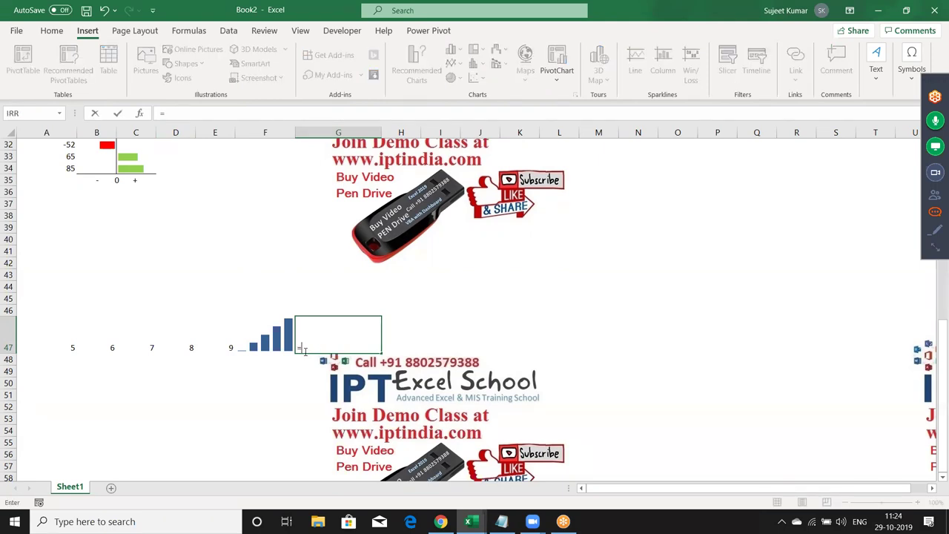
type("re")
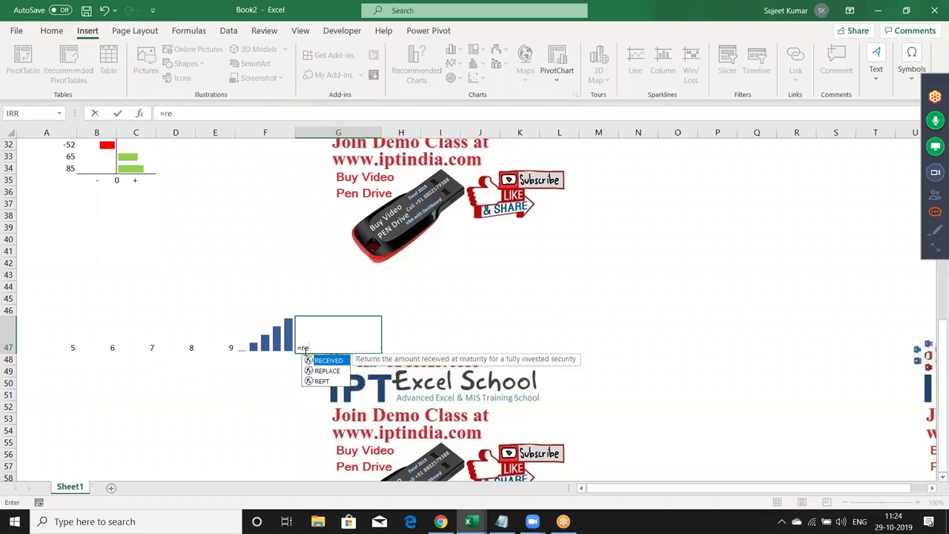
key("Down")
key("Down")
key("Tab")
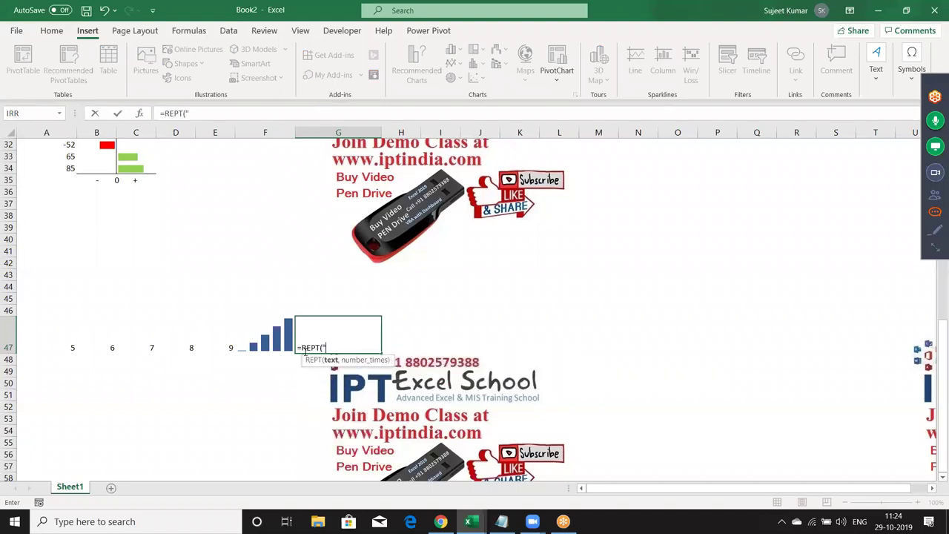
type("|\",")
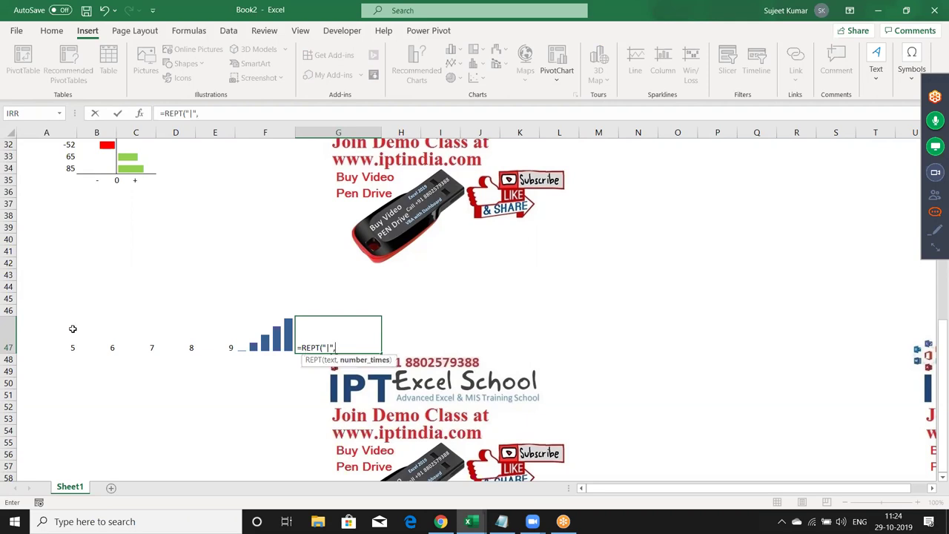
left_click(58, 347)
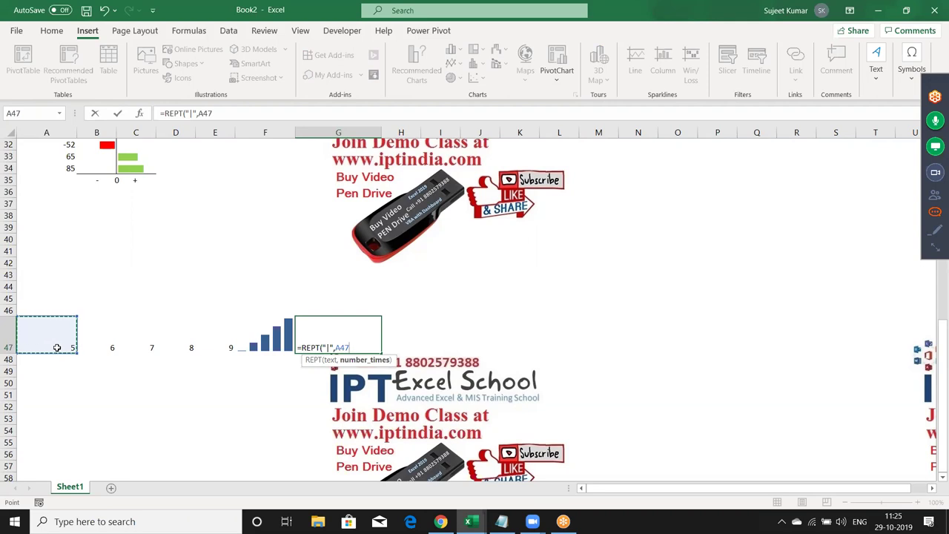
type(")&ch")
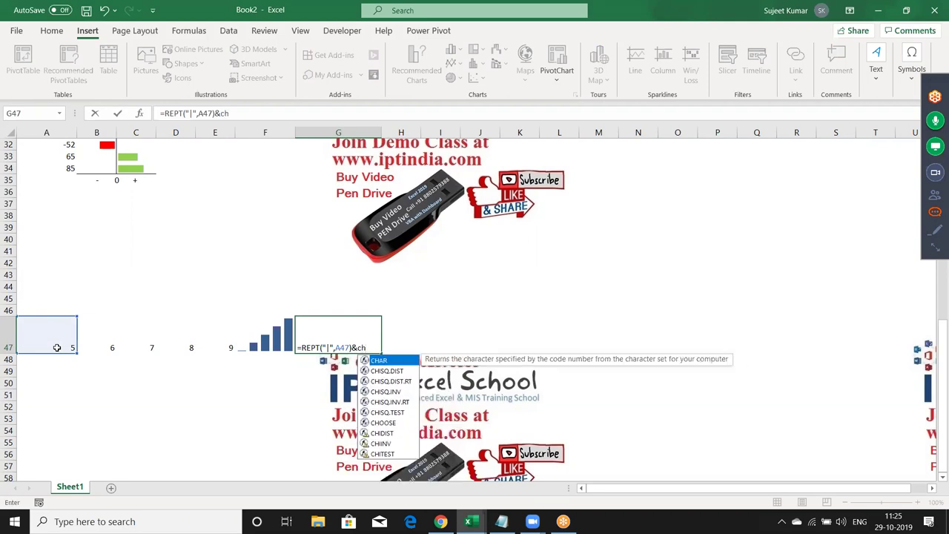
key("Tab")
type("10")
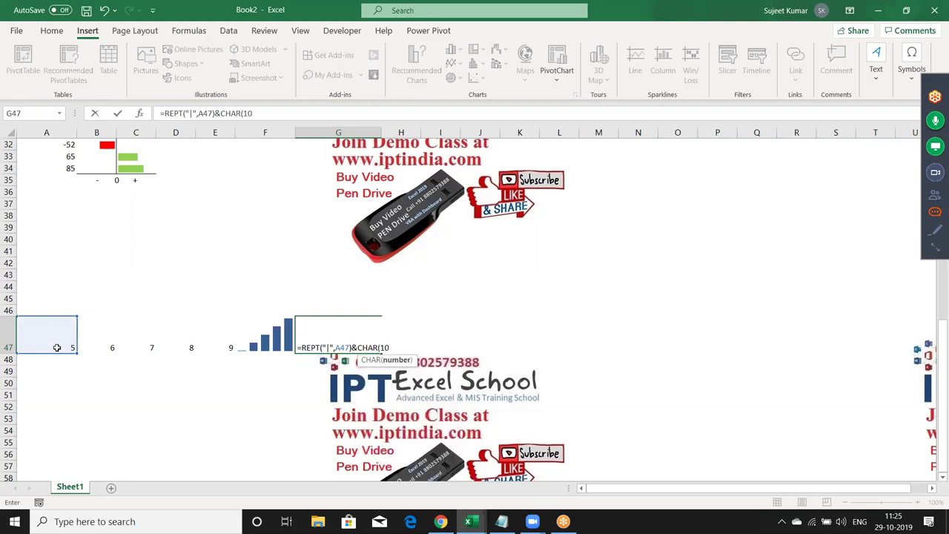
type(")")
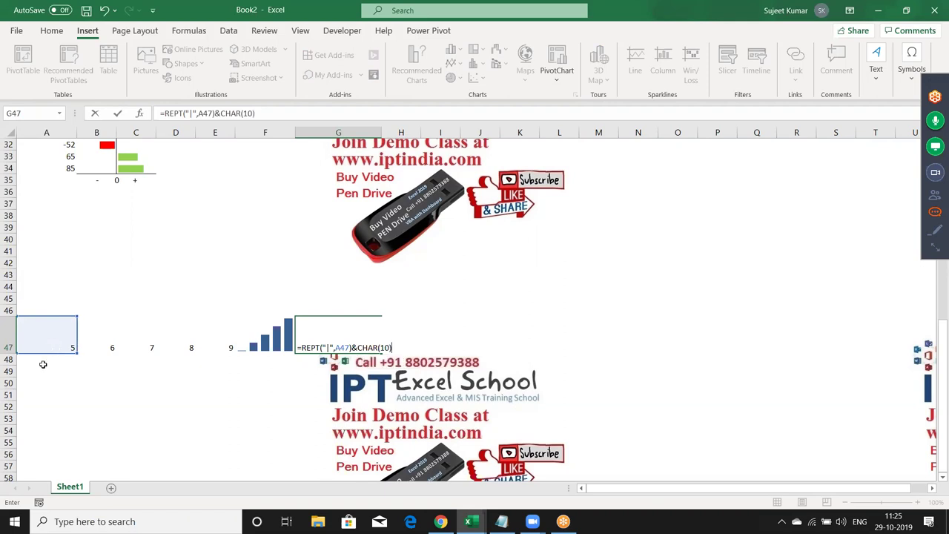
Append a REPT("|",B47) bar and another CHAR(10), starting a third REPT("|", repeat
type("&")
type("re")
key("Down")
key("Down")
key("Tab")
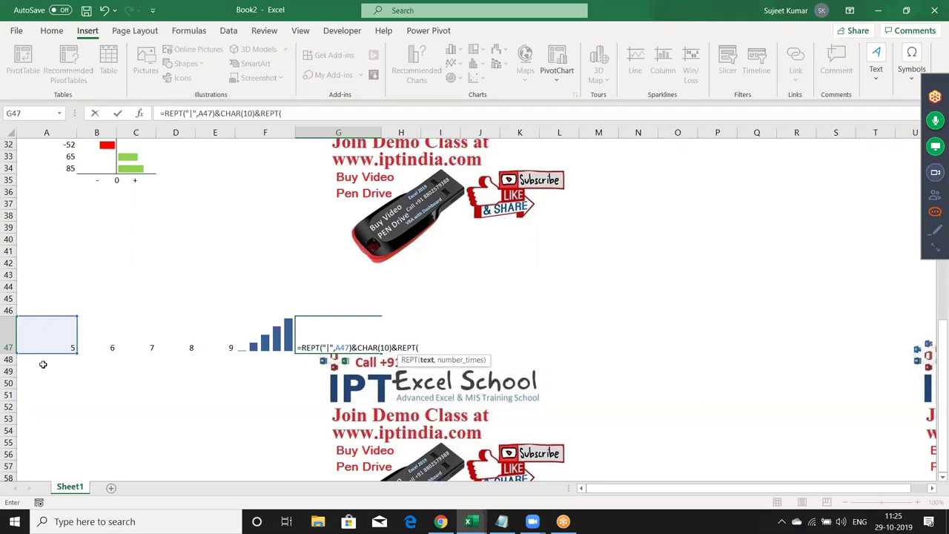
type("|\",")
left_click(97, 346)
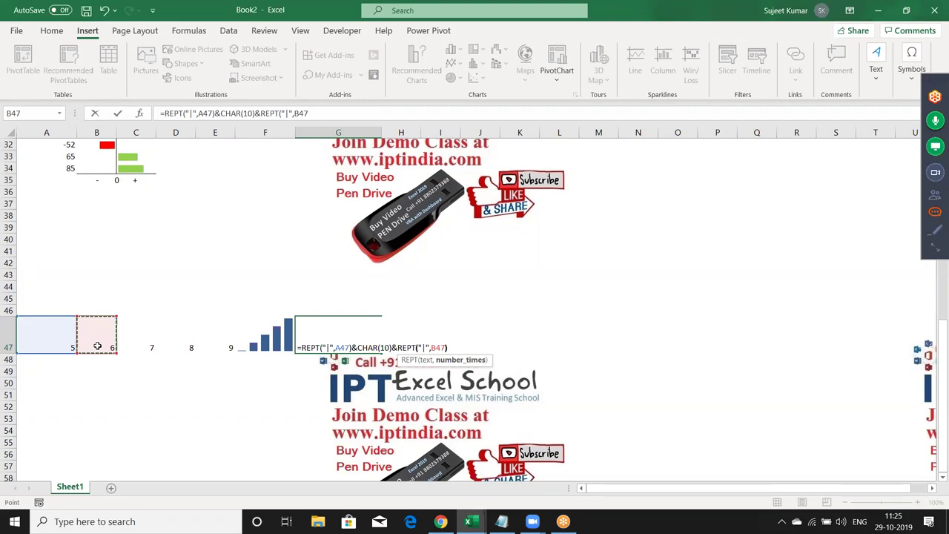
type(")&")
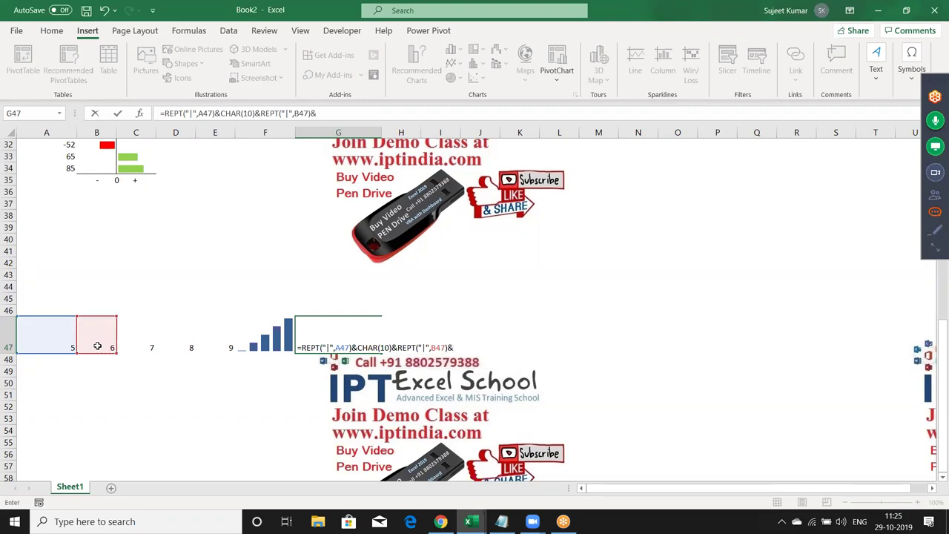
type("CHAR")
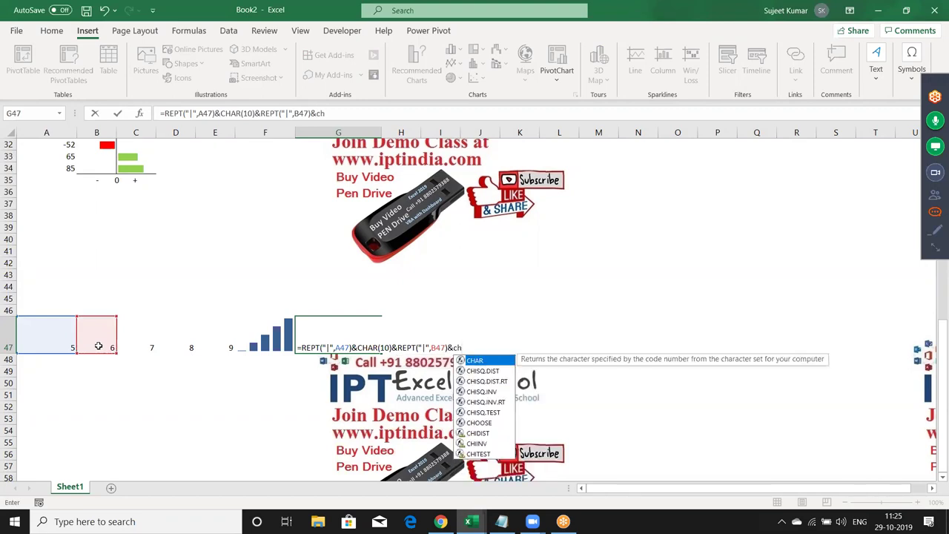
type("(10")
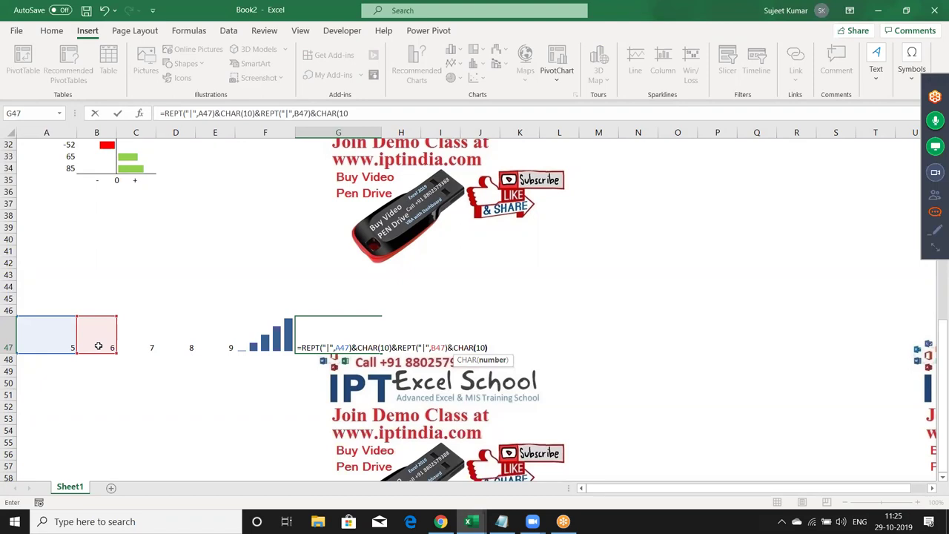
type(")&")
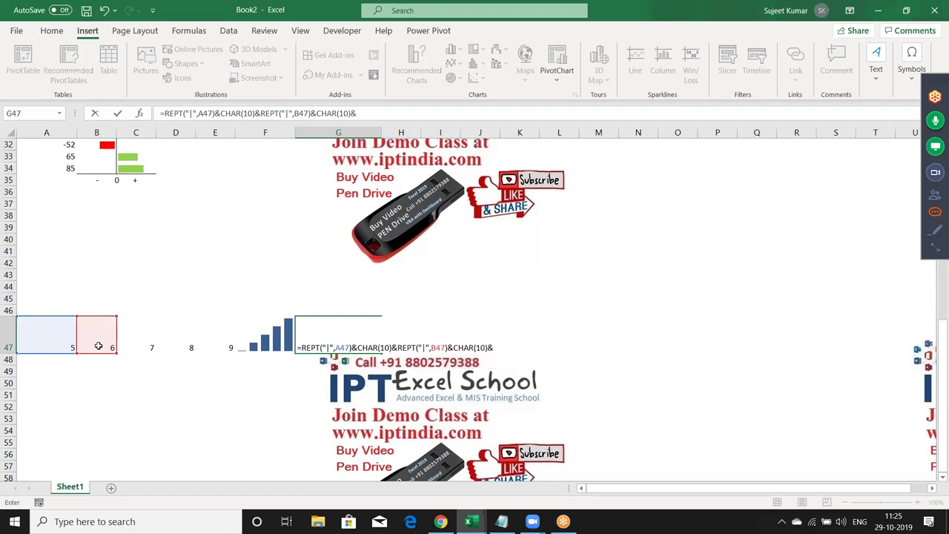
type("re")
key("Down")
key("Down")
key("Tab")
type("\"")
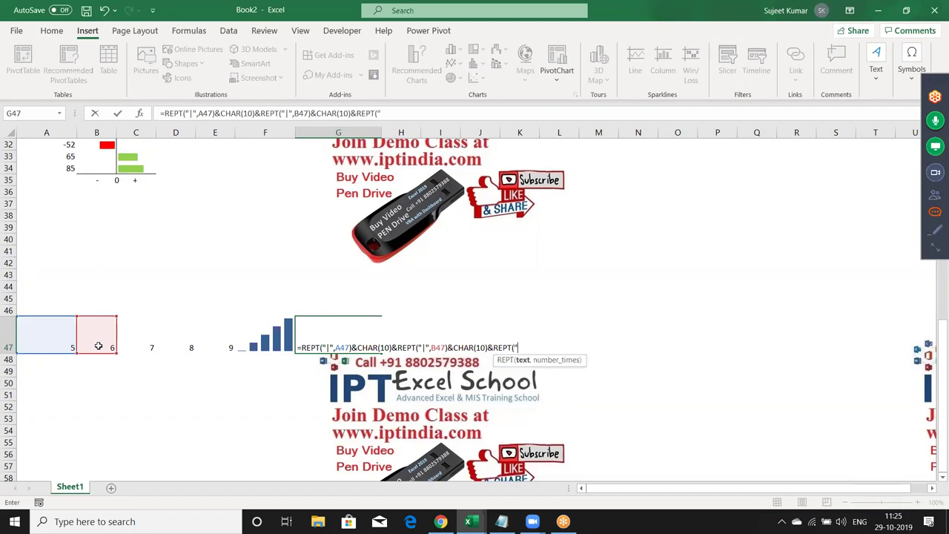
type("|\",")
Add the C47 bar repeat and a CHAR(10) line break, then begin the next REPT("|", part
left_click(155, 349)
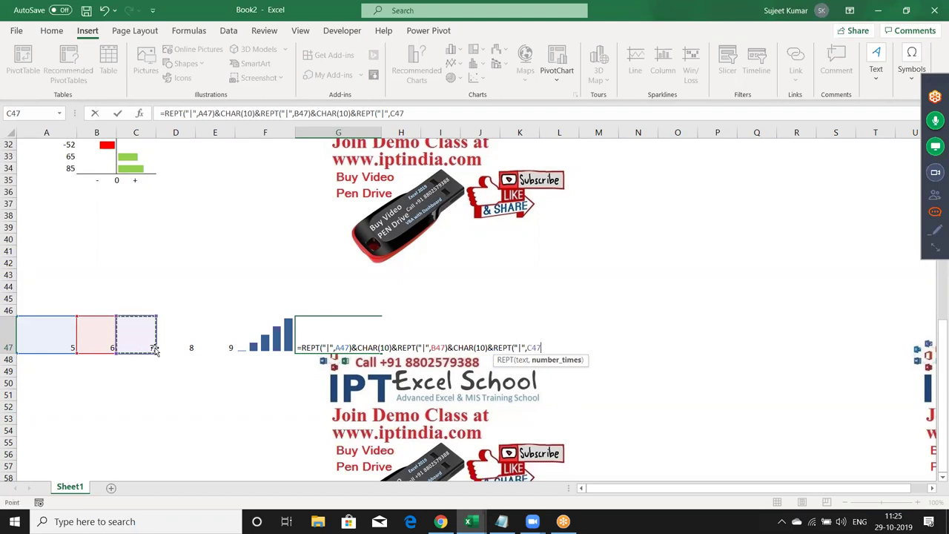
type(")&")
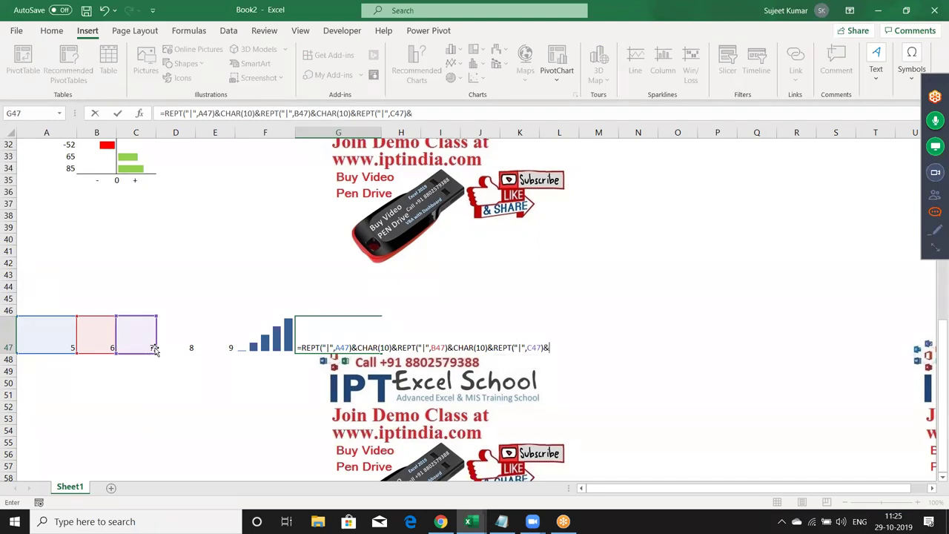
type("ch")
key("Tab")
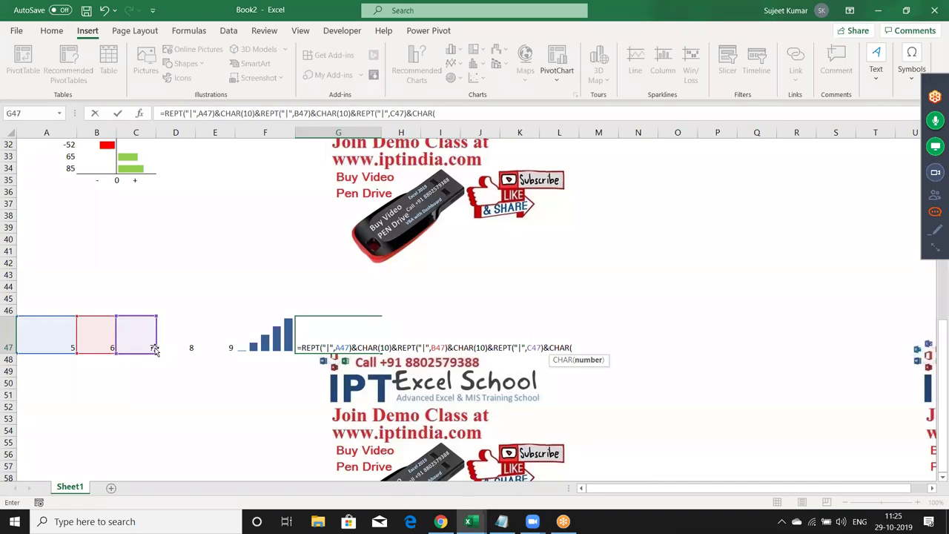
type("10)&rep")
key("Down")
key("Tab")
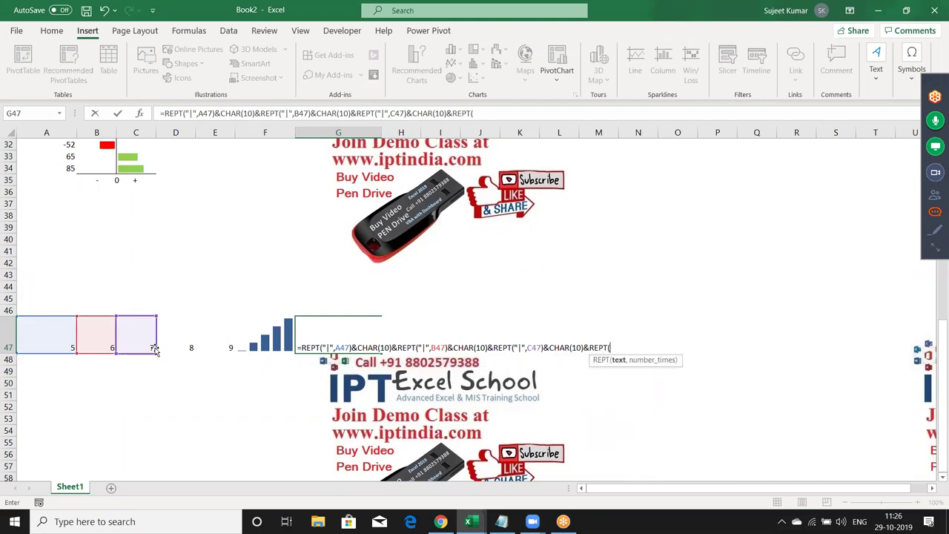
type("|\",")
Add the D47 and E47 REPT("|",…) bar parts with a line break and enter the formula
left_click(171, 346)
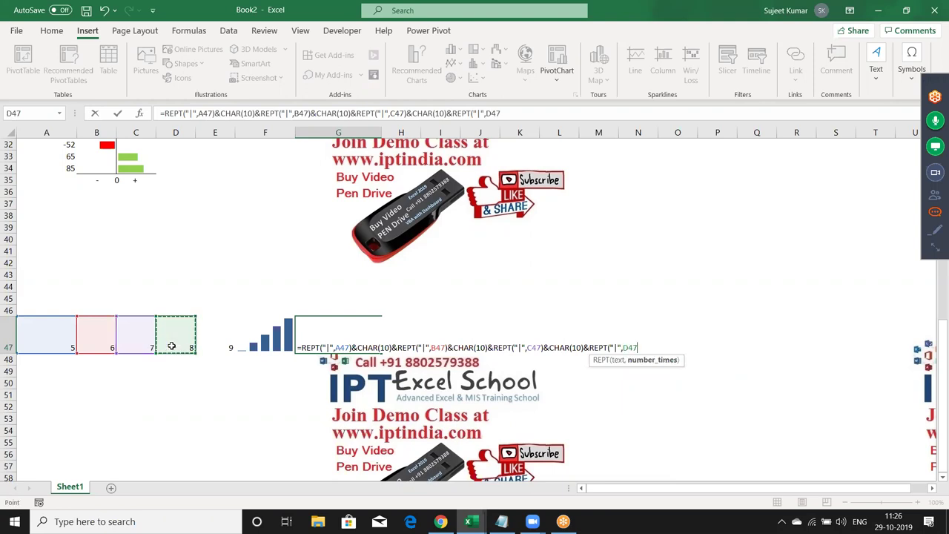
type(")CHAR(10")
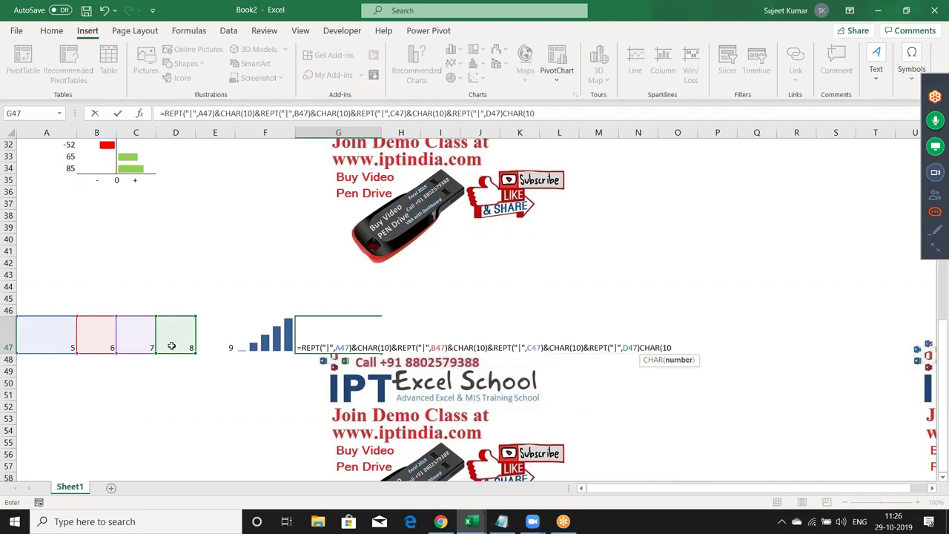
type(")&")
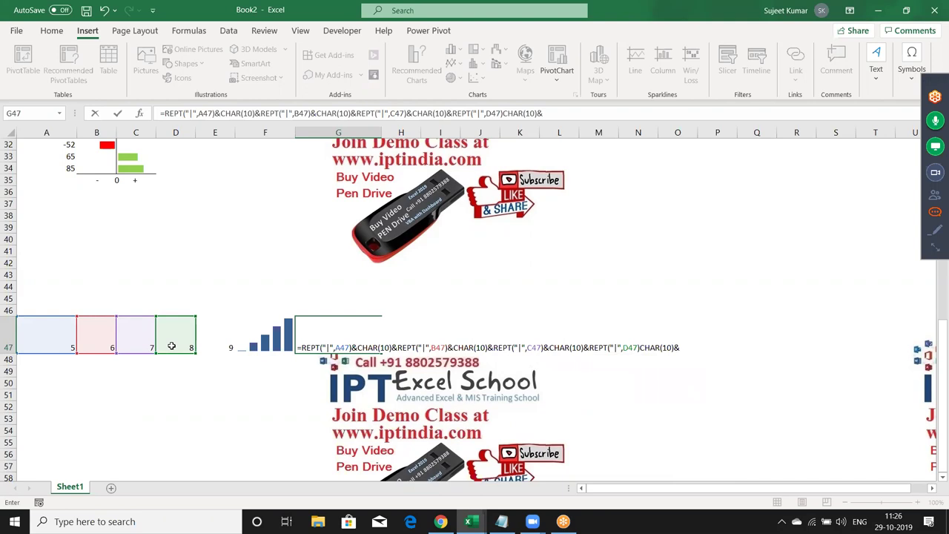
type("rep")
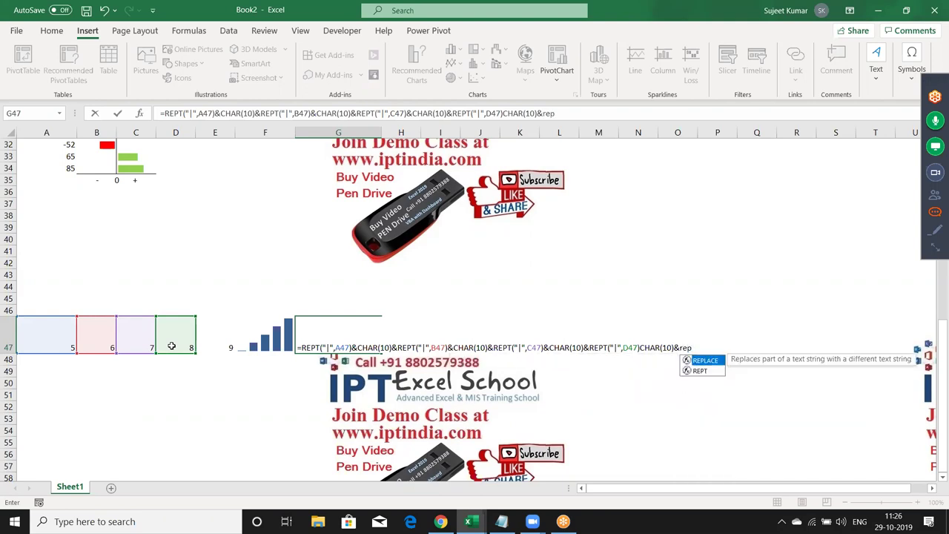
key("Down")
key("Tab")
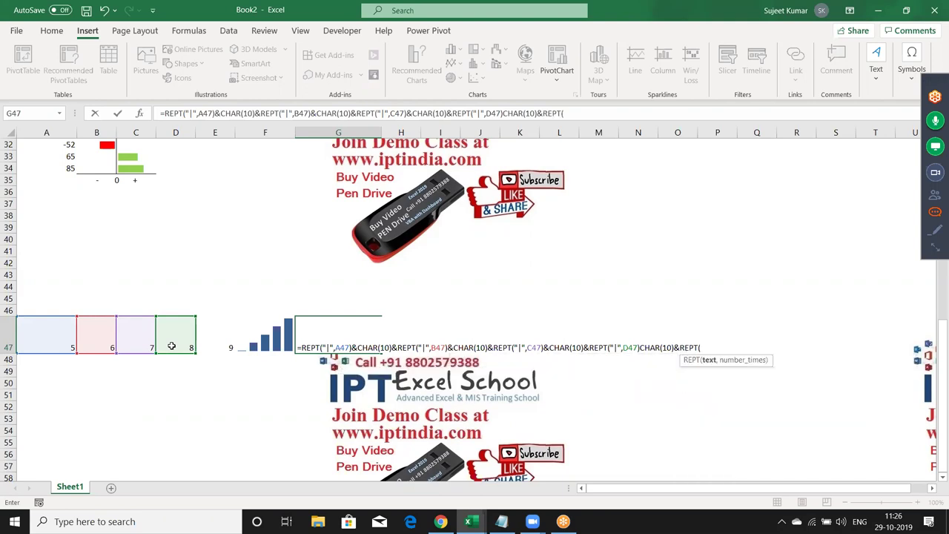
type("1")
key("BackSpace")
type("\"")
type("|")
type("\",")
left_click(212, 350)
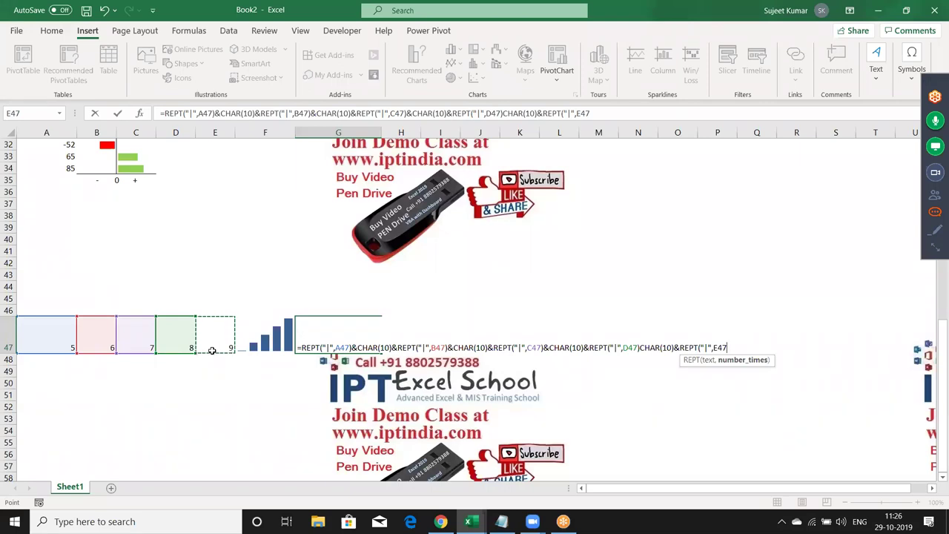
type(")")
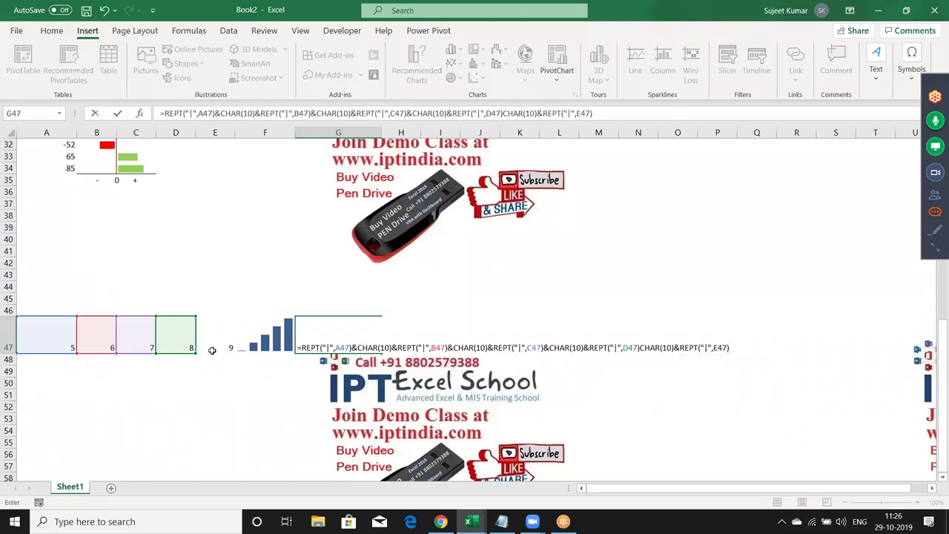
key("Return")
key("Return")
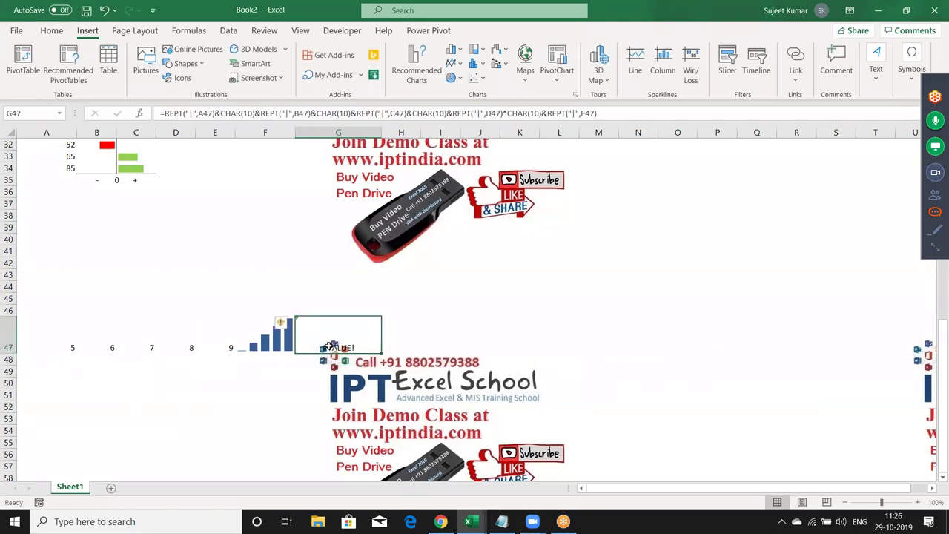
Replace the stray * and \ before the last CHAR(10) in G47 with & so pipe bars display
double_click(329, 347)
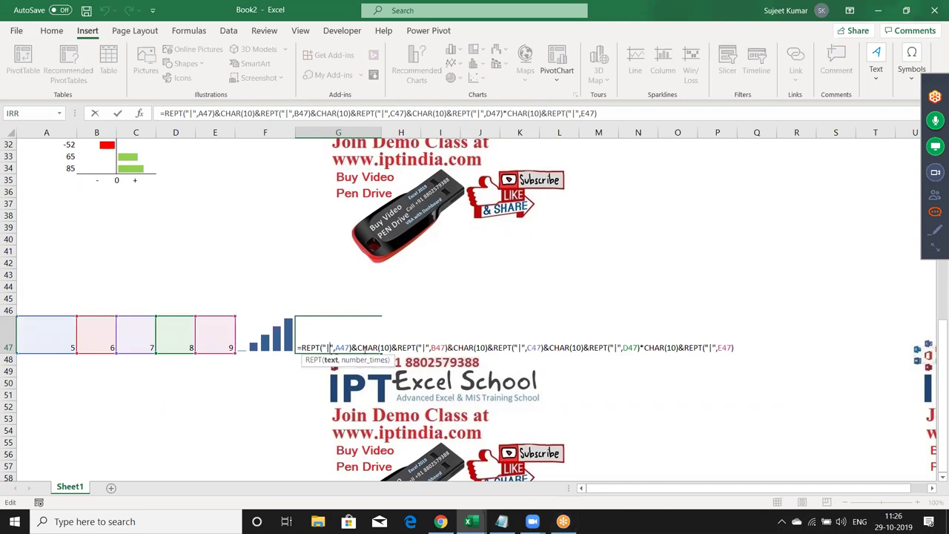
left_click(368, 347)
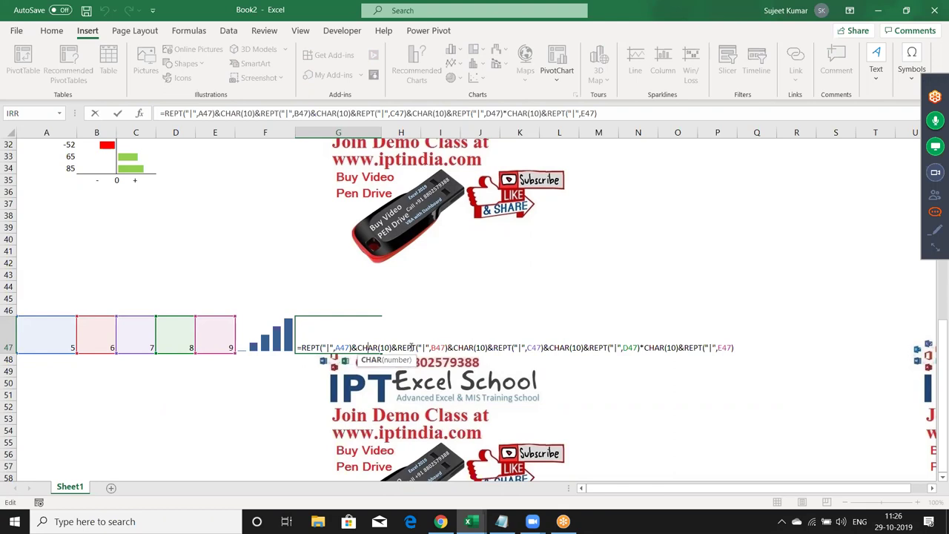
left_click(410, 346)
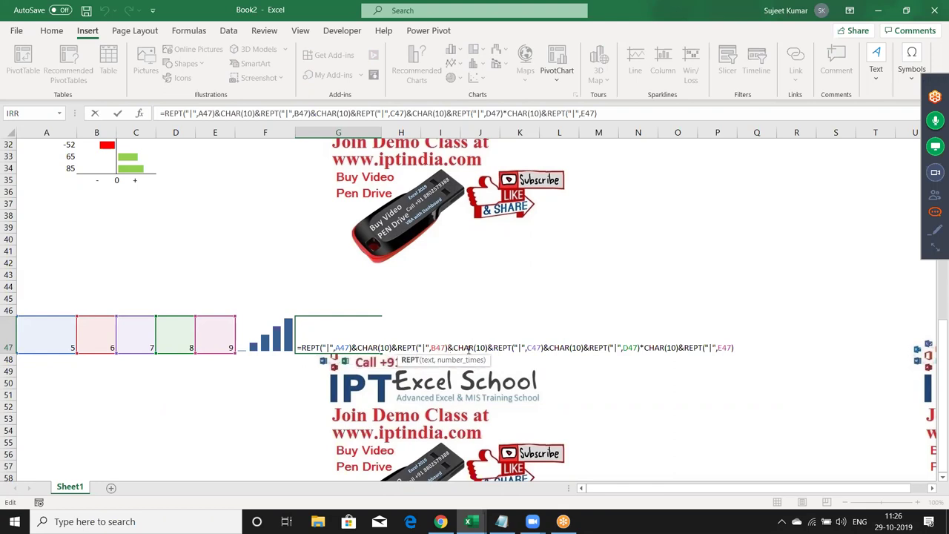
left_click(468, 347)
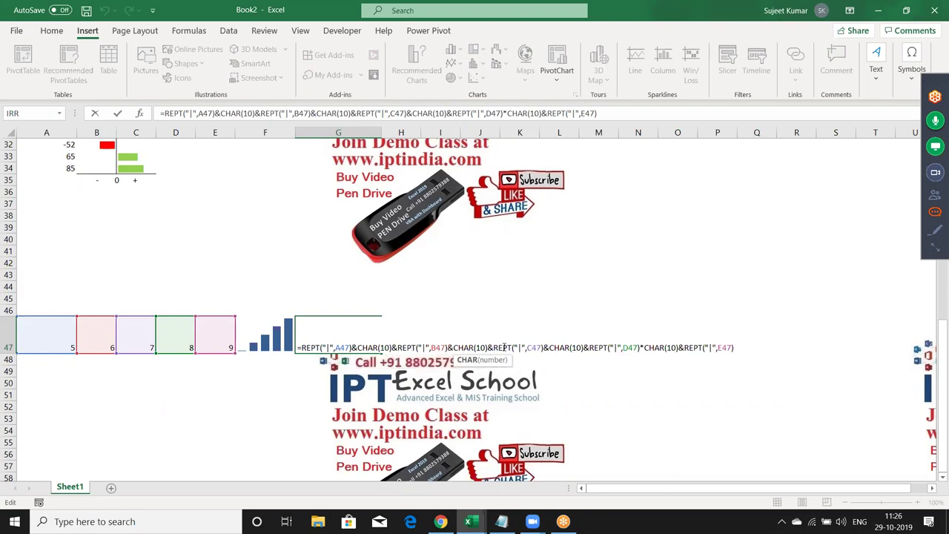
left_click(566, 347)
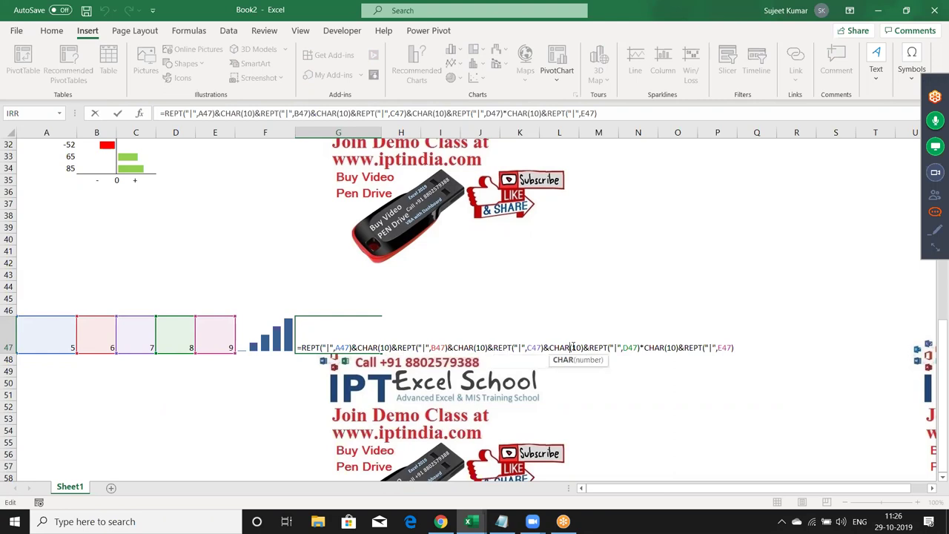
left_click(620, 347)
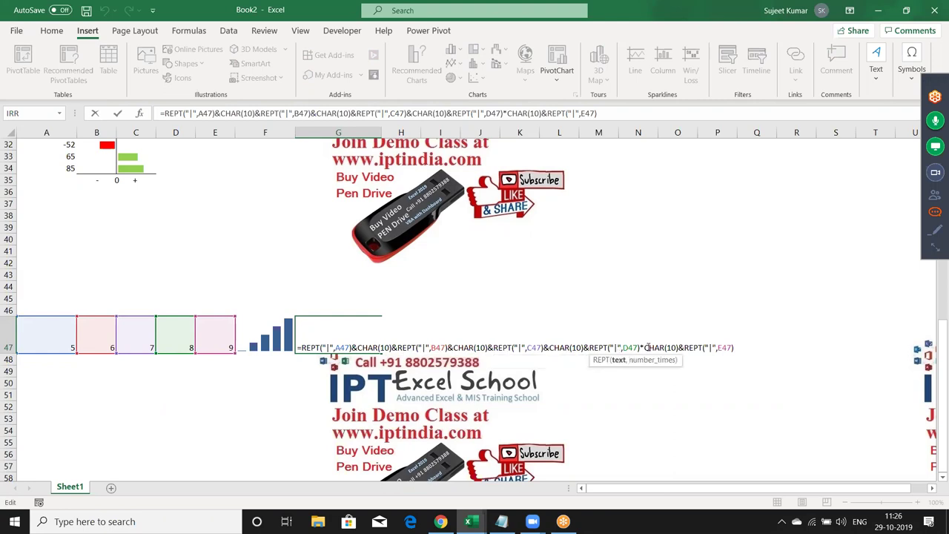
left_click(643, 347)
key("BackSpace")
type("\\")
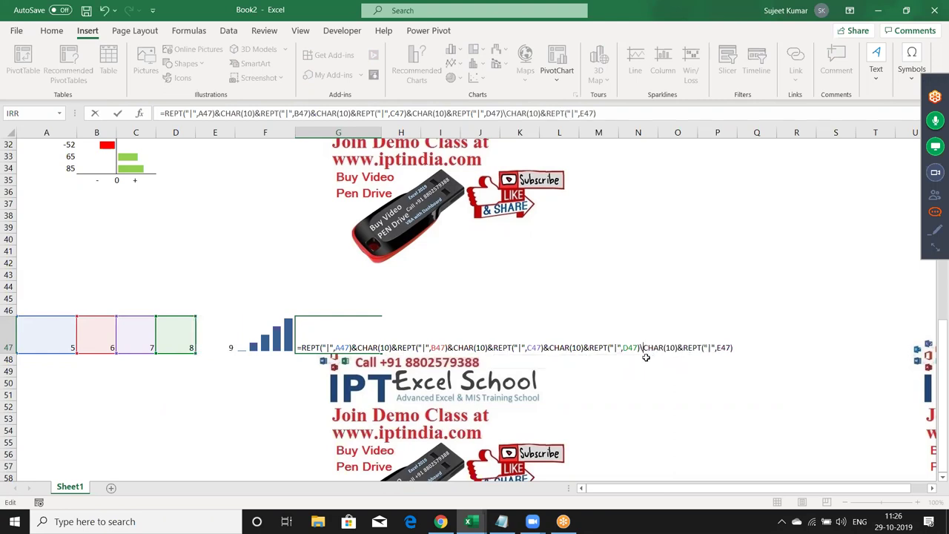
key("BackSpace")
type("&")
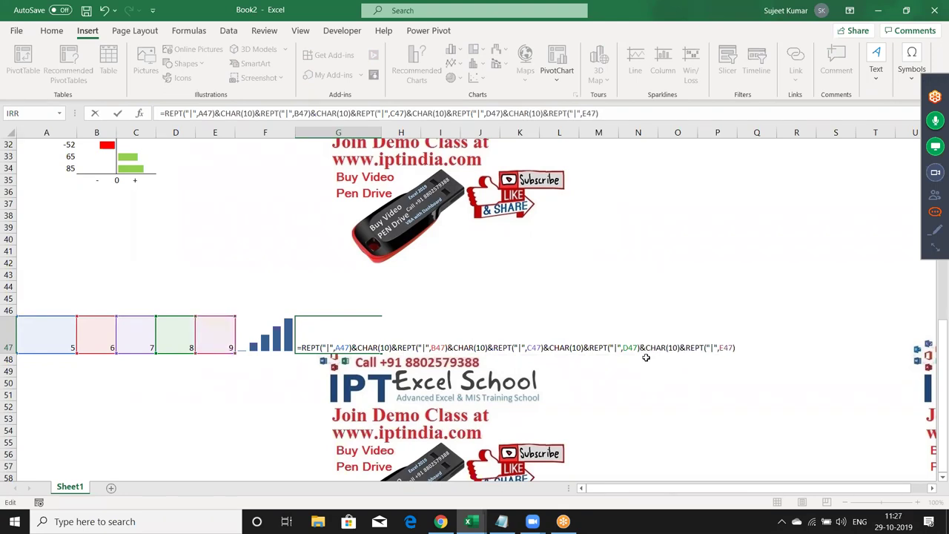
key("ctrl+Return")
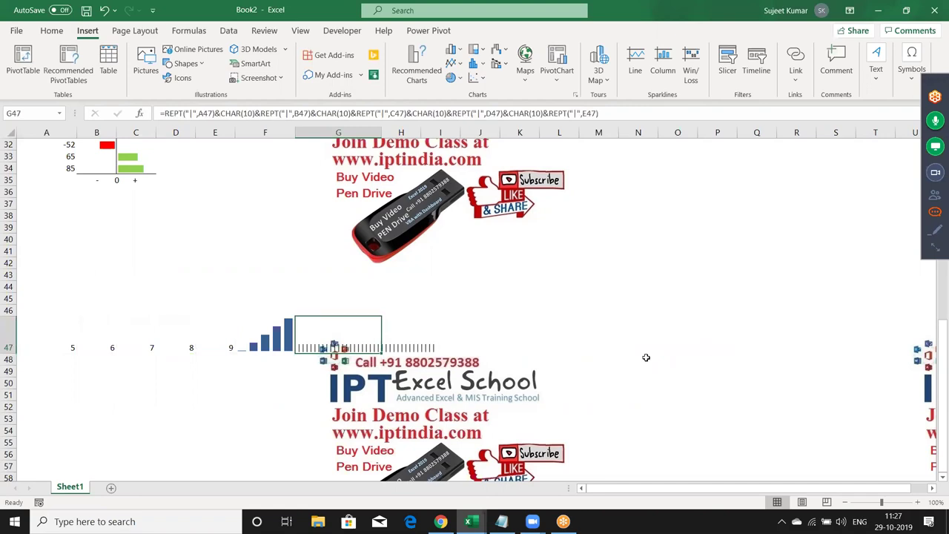
Change G47's font to Britannic Bold, replacing the briefly applied Bradley Hand ITC
left_click(51, 30)
left_click(120, 55)
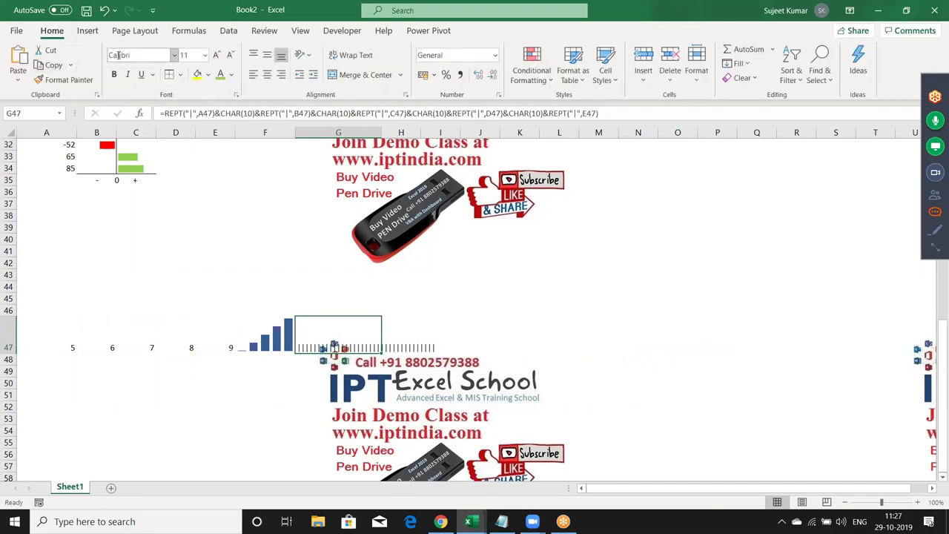
type("Bradley Hand ITC")
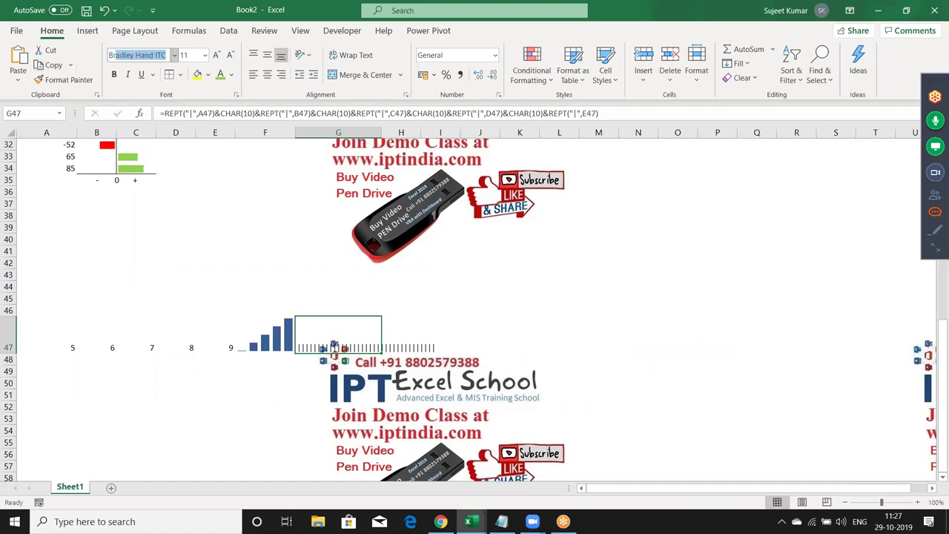
key("Return")
double_click(112, 54)
key("Delete")
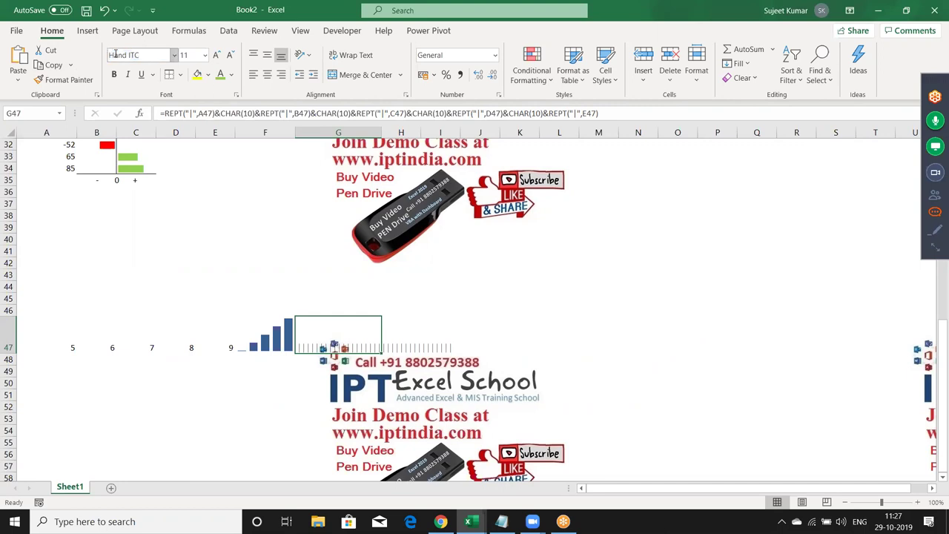
key("ctrl+z")
type("Britannic Bold")
key("Return")
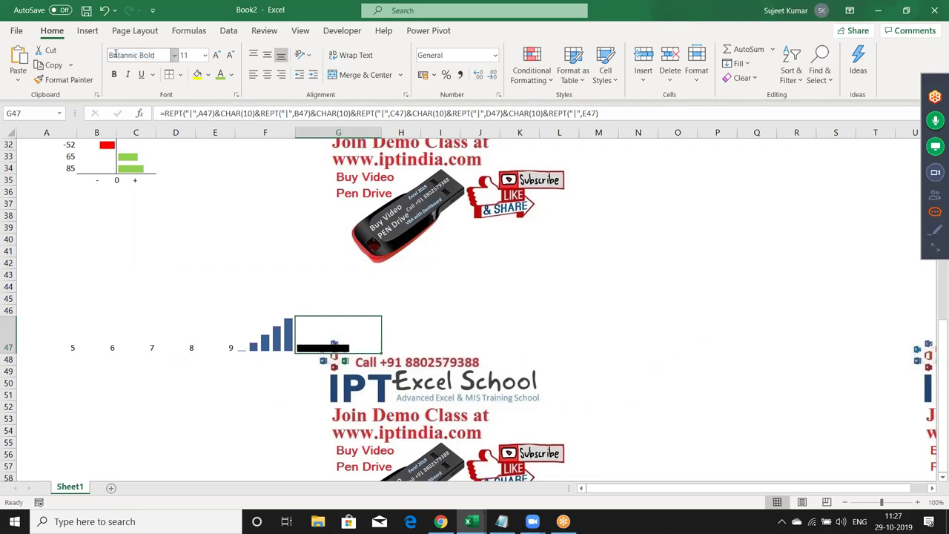
Select H47 and scroll the sheet to view G47's solid black bar beside the F47 sparkline
left_click(404, 319)
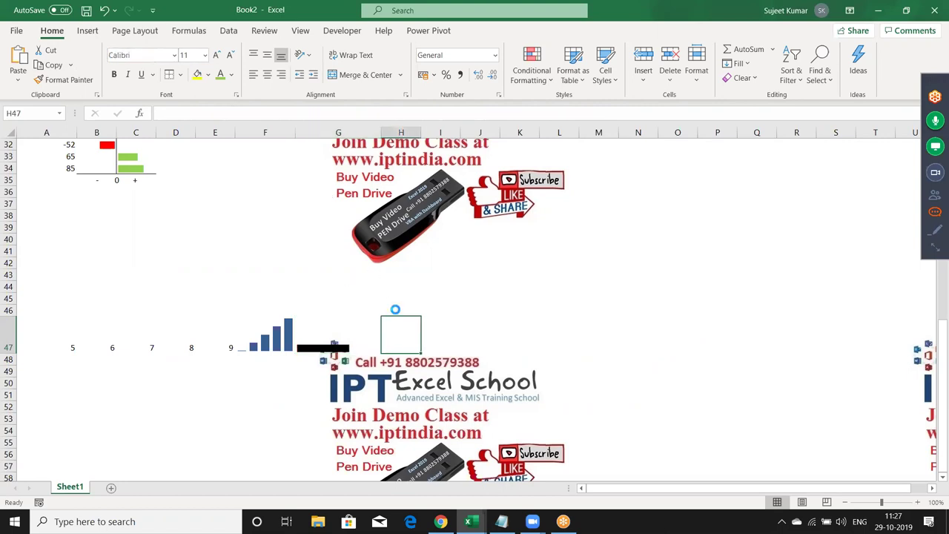
scroll(395, 309, "up", 7)
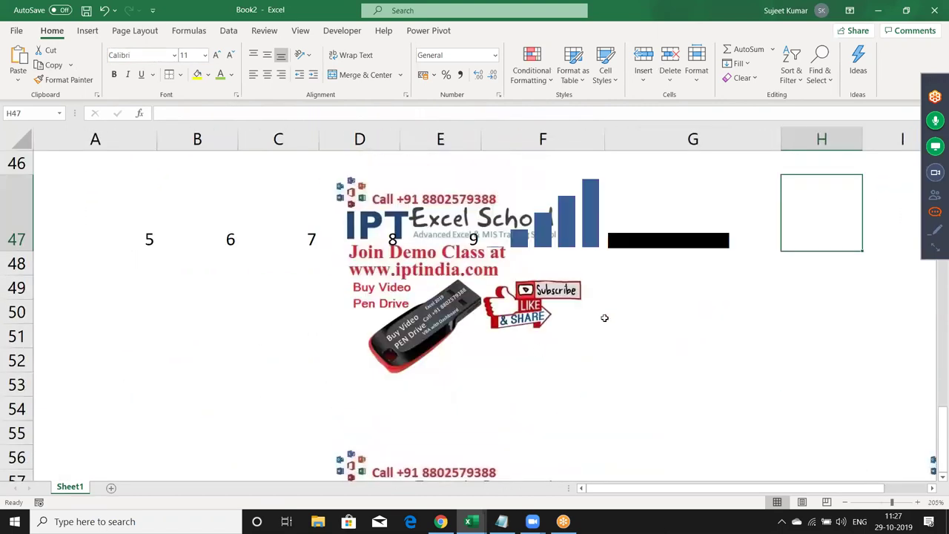
scroll(604, 317, "up", 2)
scroll(604, 317, "up", 3)
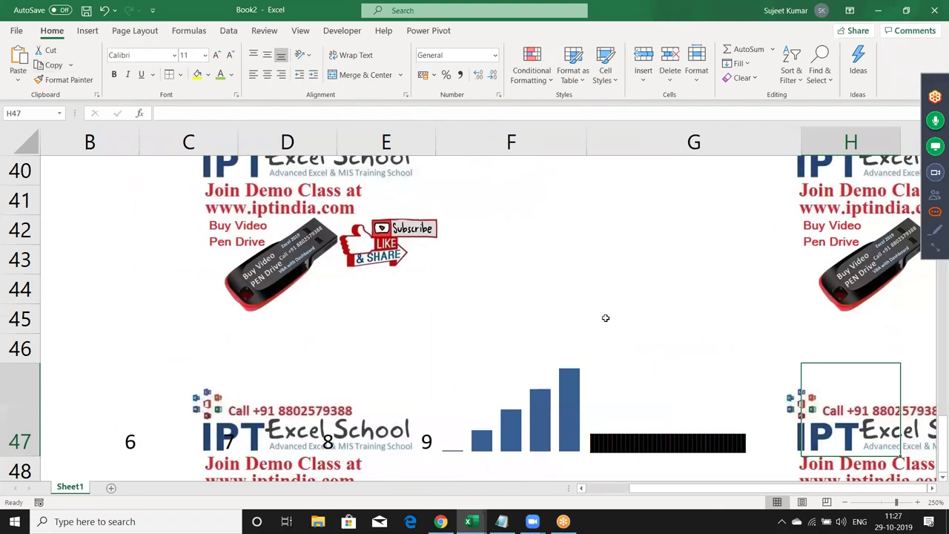
scroll(604, 317, "up", 1)
scroll(605, 318, "up", 1)
scroll(606, 317, "up", 1)
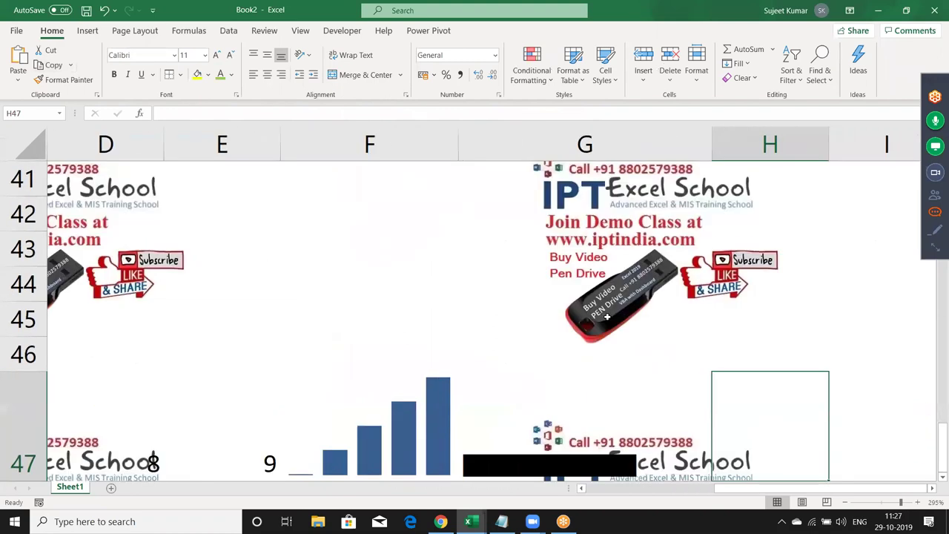
scroll(606, 317, "down", 1)
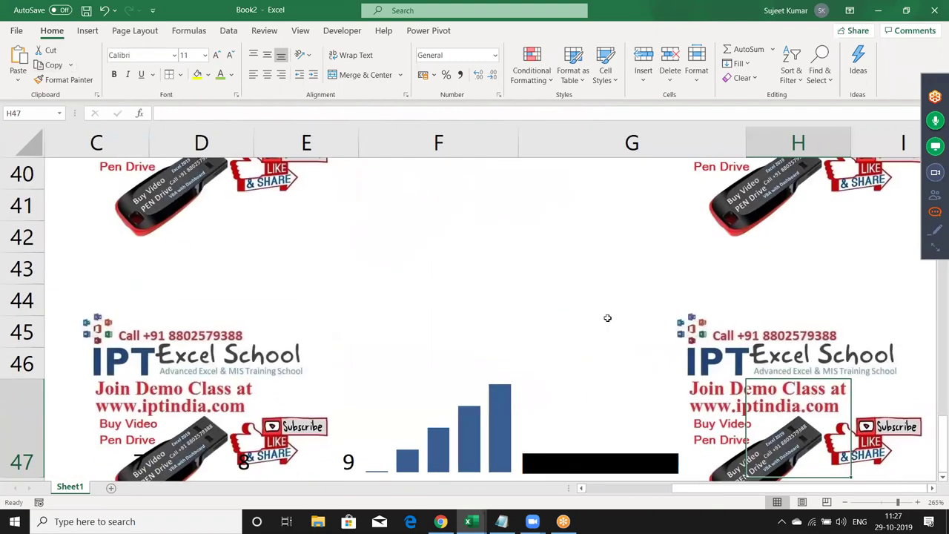
scroll(607, 318, "down", 2)
scroll(607, 318, "down", 1)
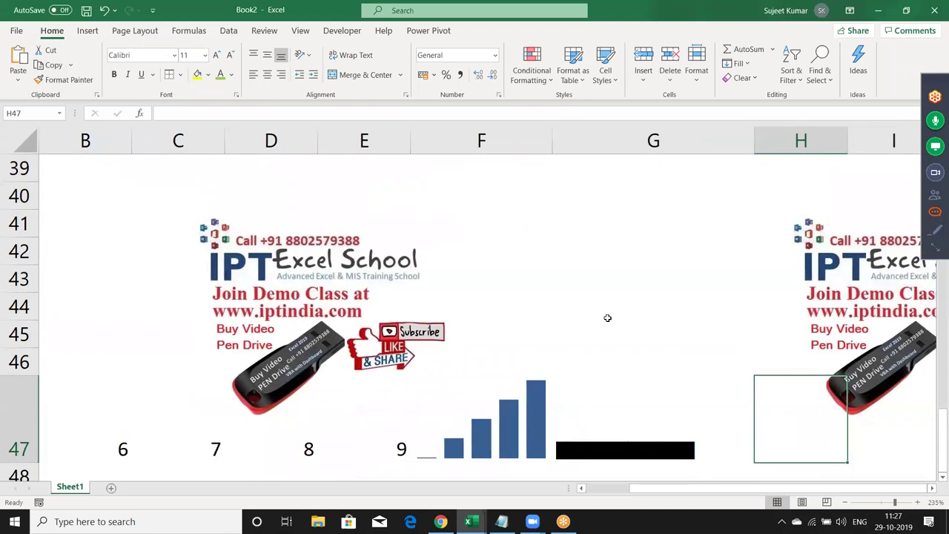
scroll(609, 352, "down", 2)
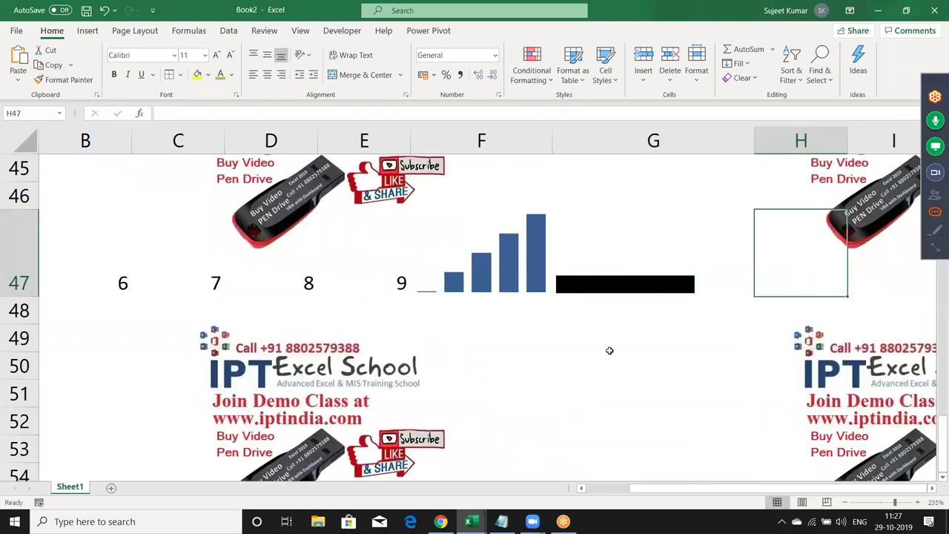
scroll(609, 350, "up", 2)
scroll(609, 350, "up", 1)
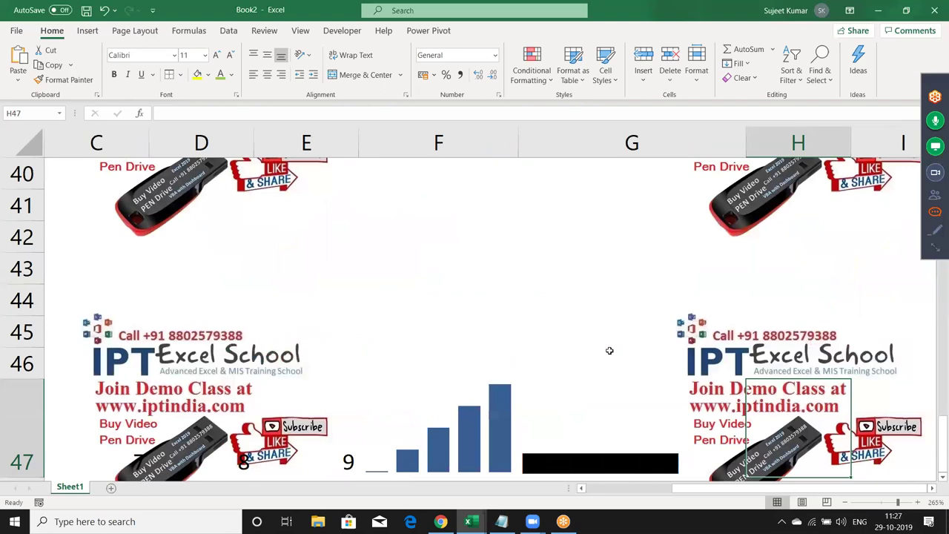
scroll(609, 350, "up", 3)
scroll(610, 350, "up", 1)
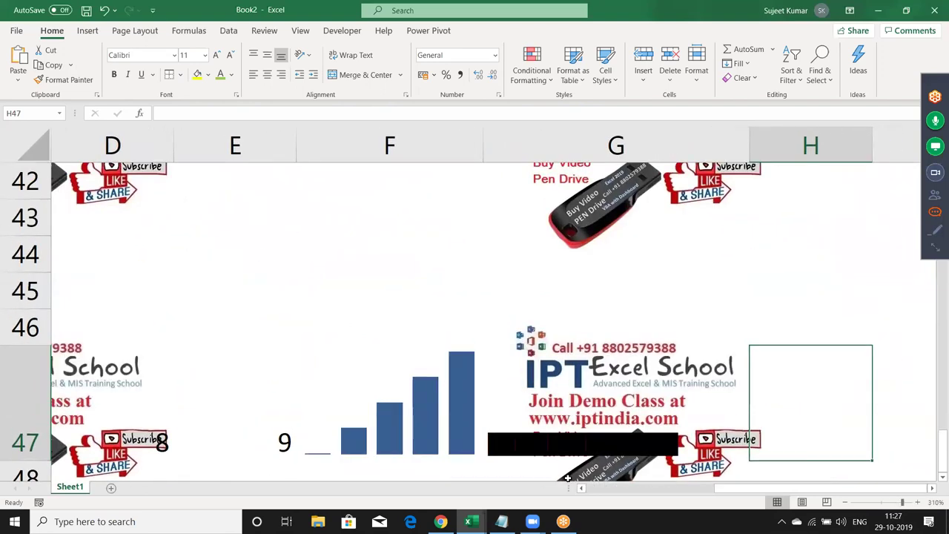
scroll(530, 415, "down", 1)
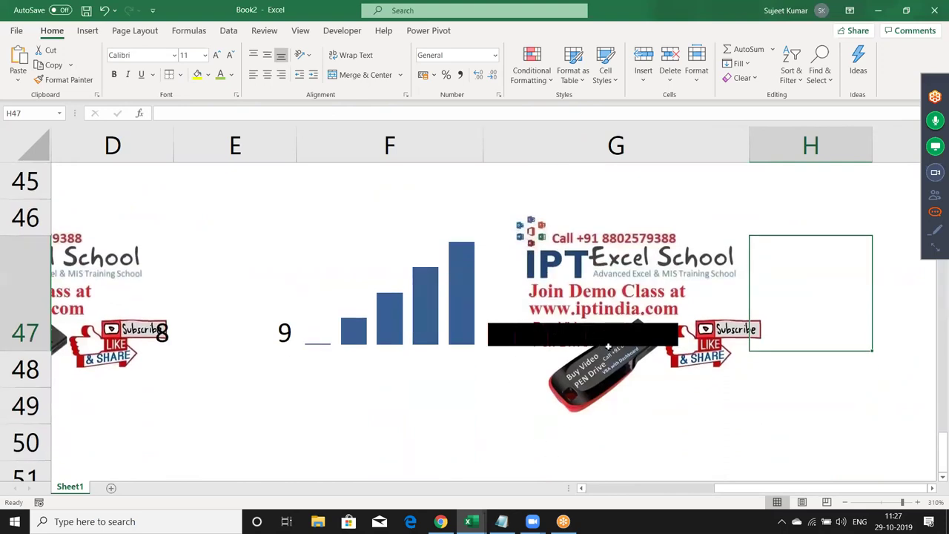
Apply Wrap Text and Rotate Text Up orientation to G47 so its bars stand as five vertical columns
left_click(503, 344)
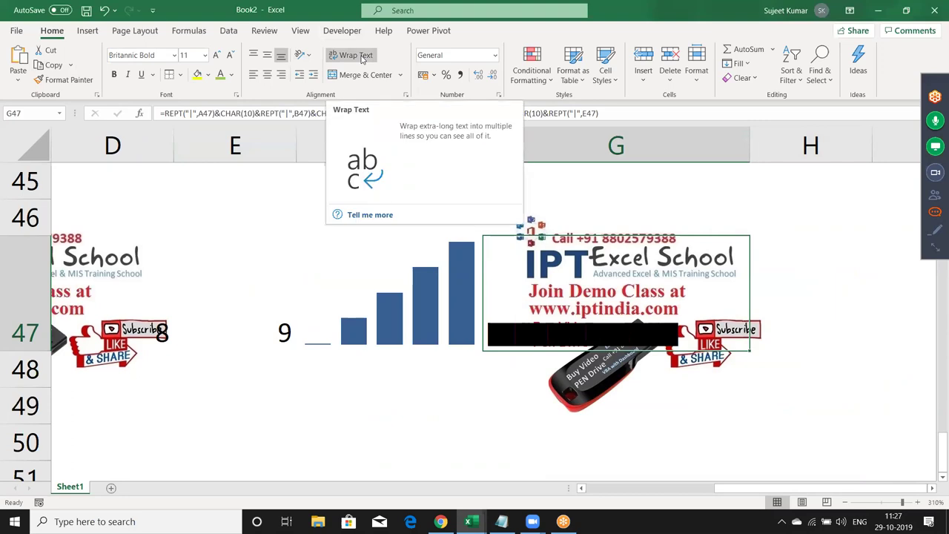
left_click(362, 58)
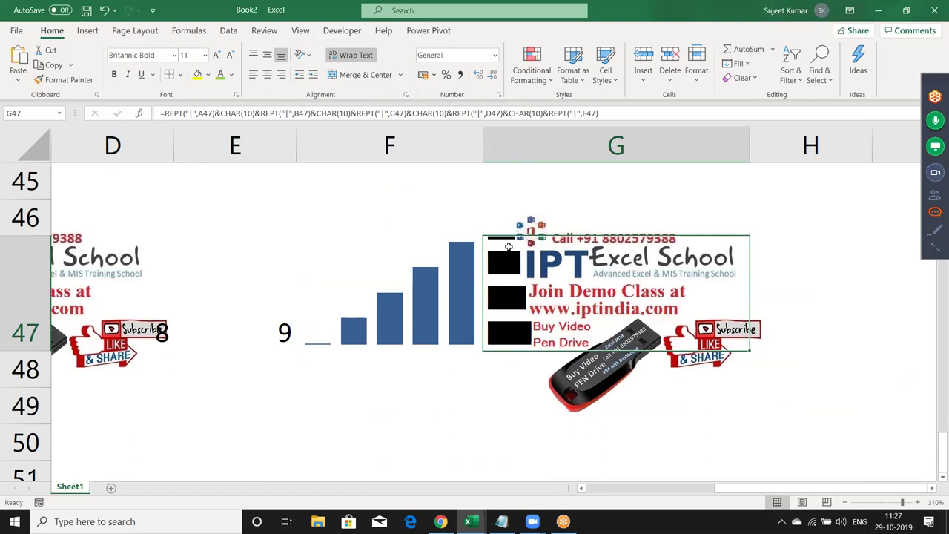
left_click(301, 56)
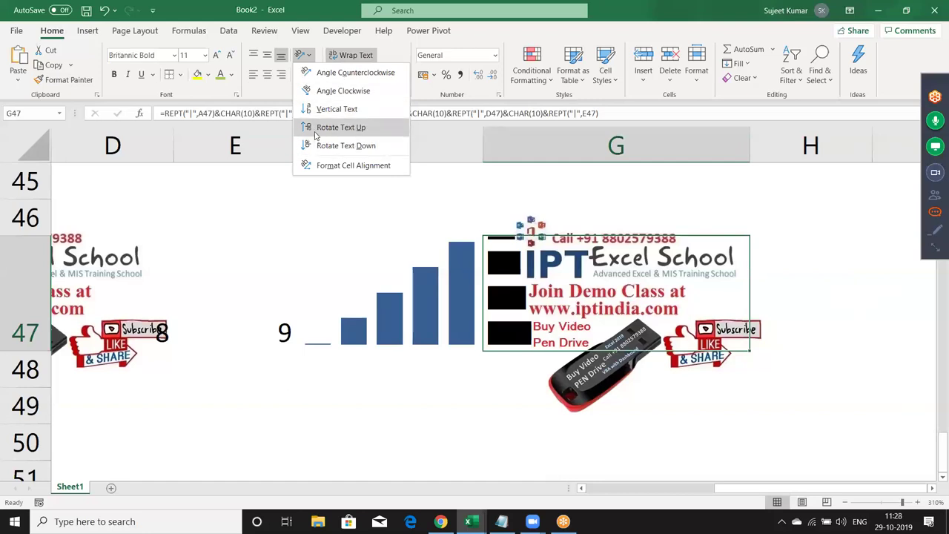
left_click(315, 132)
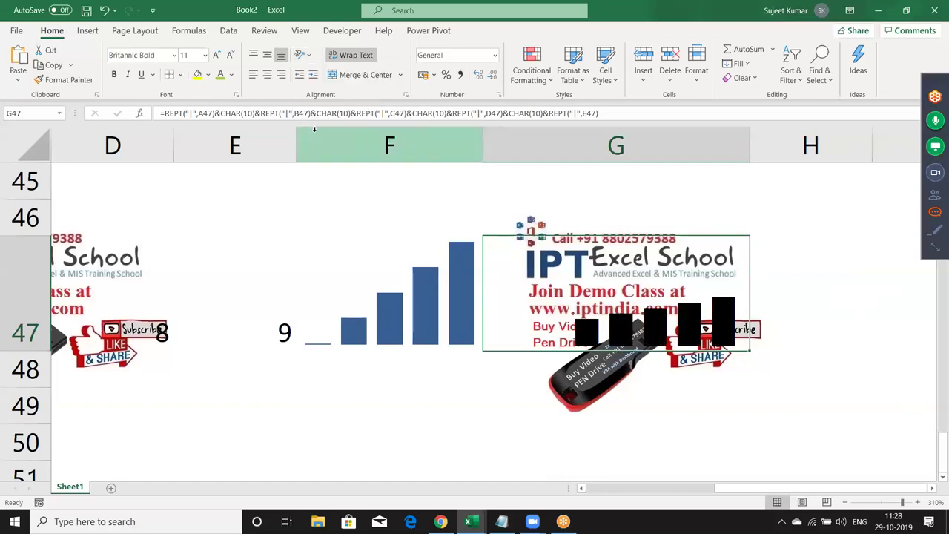
left_click(443, 370)
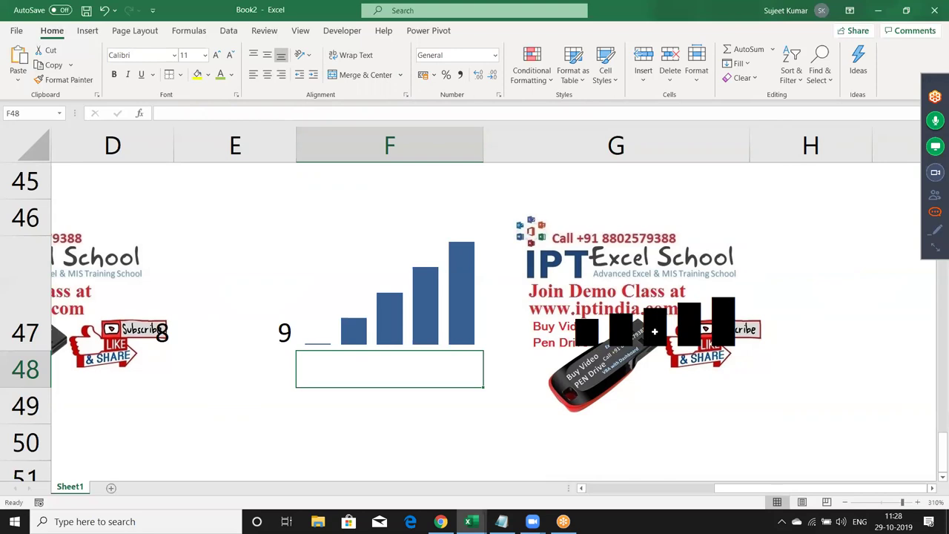
scroll(654, 331, "up", 1)
scroll(654, 331, "up", 1)
scroll(654, 331, "up", 1)
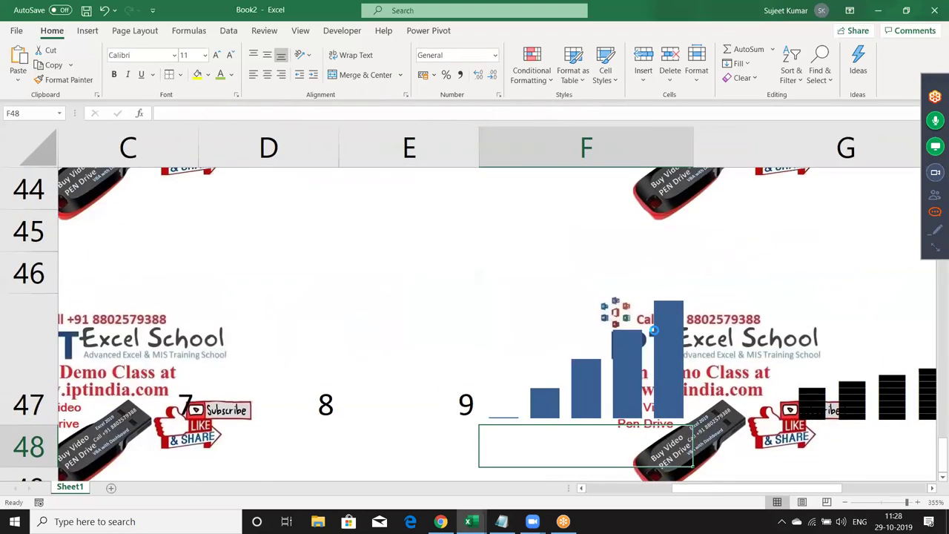
scroll(654, 332, "up", 1)
scroll(655, 312, "up", 1)
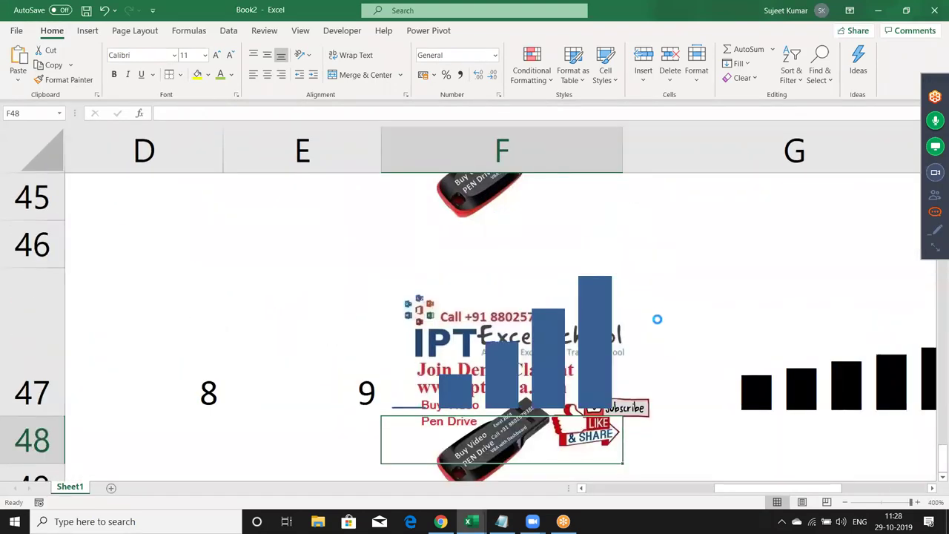
scroll(657, 319, "down", 6)
scroll(656, 319, "down", 6)
scroll(657, 319, "down", 4)
scroll(657, 318, "down", 3)
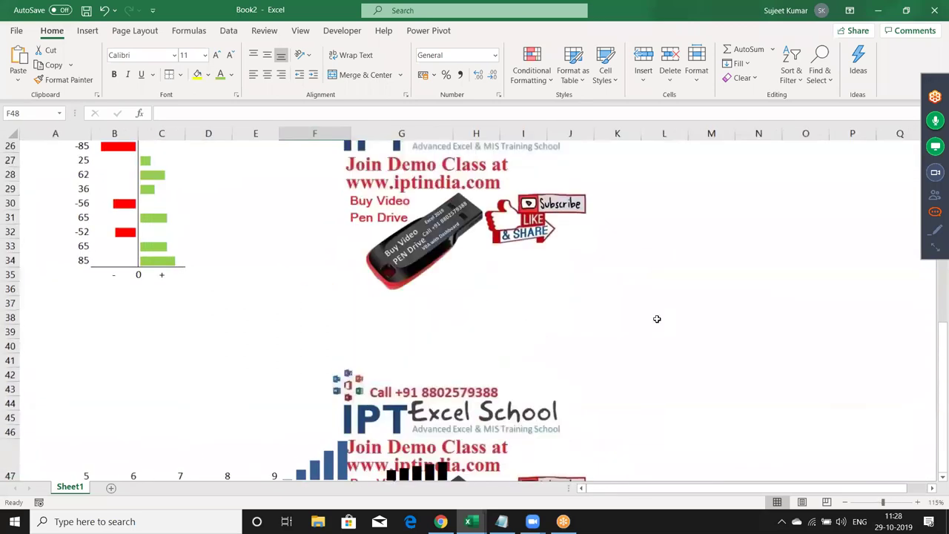
scroll(657, 319, "down", 2)
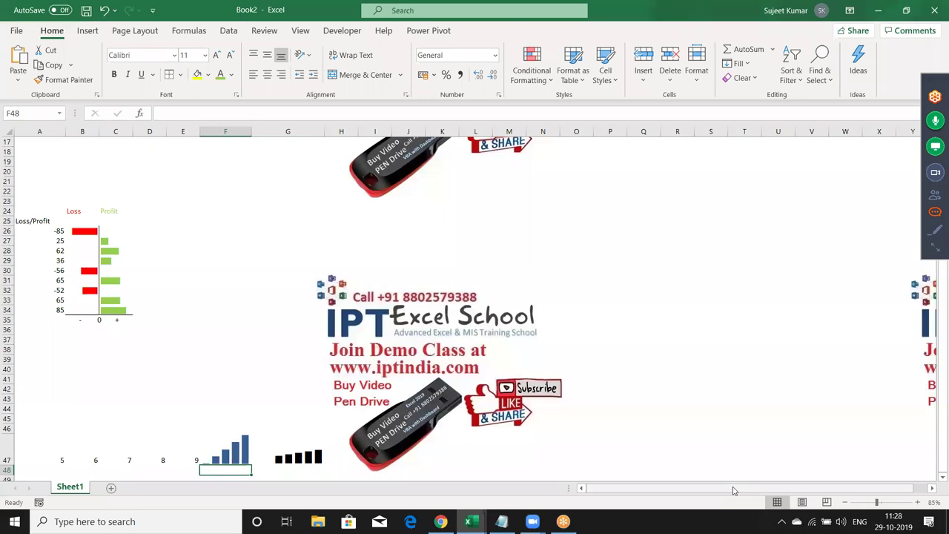
left_click_drag(876, 502, 881, 502)
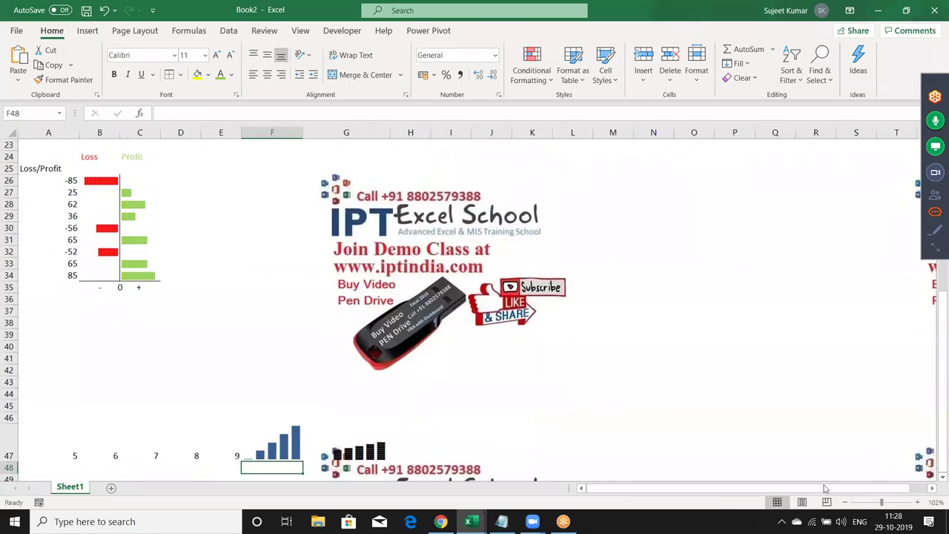
scroll(652, 435, "down", 2)
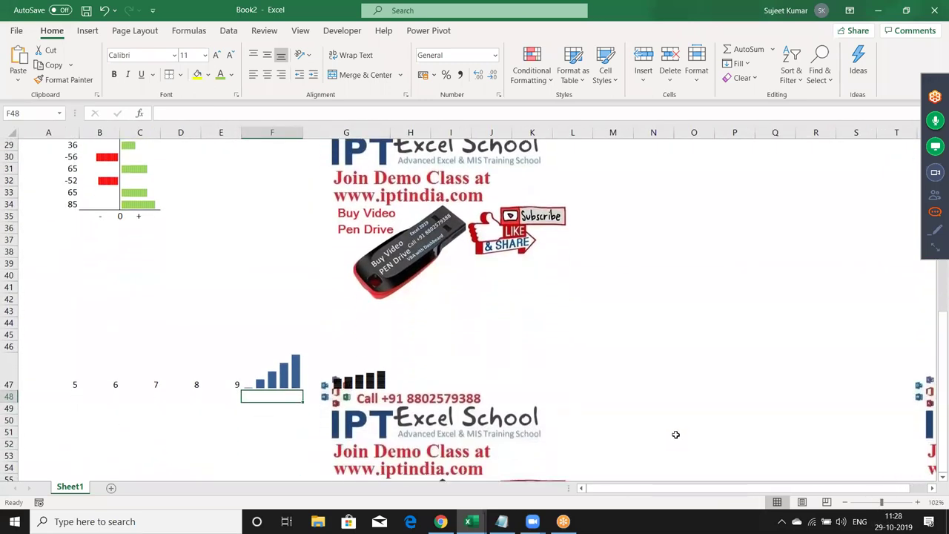
scroll(676, 434, "up", 1)
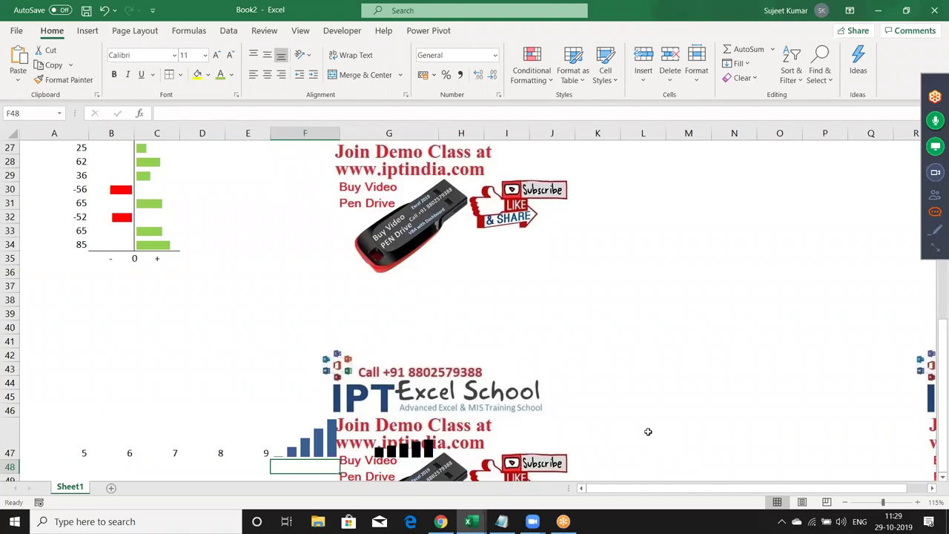
left_click(417, 433)
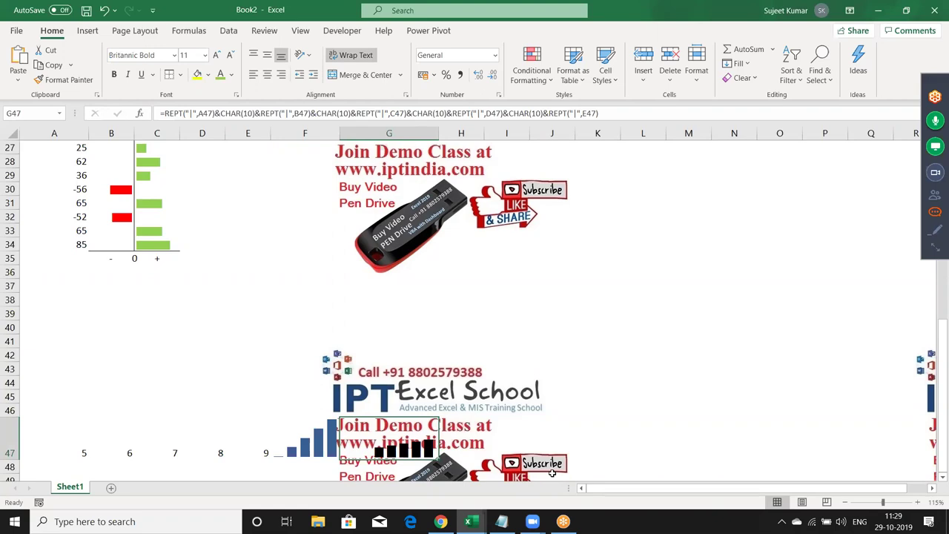
scroll(512, 489, "up", 3)
scroll(430, 408, "up", 5)
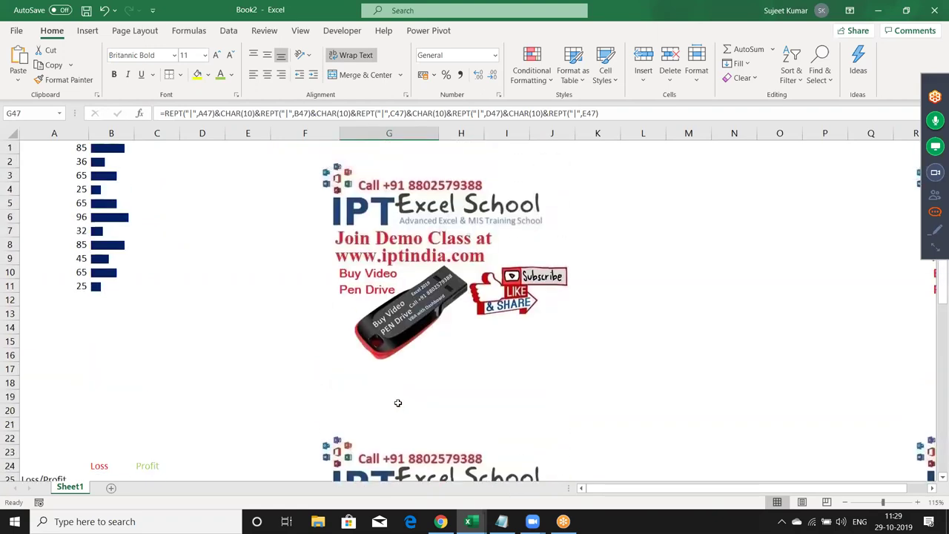
left_click(123, 206)
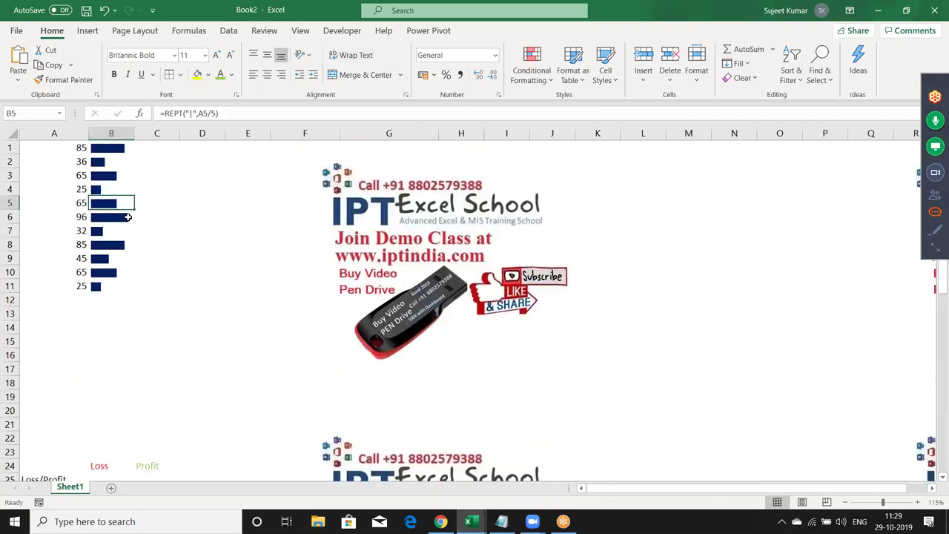
scroll(127, 217, "down", 6)
left_click(143, 287)
scroll(143, 292, "down", 6)
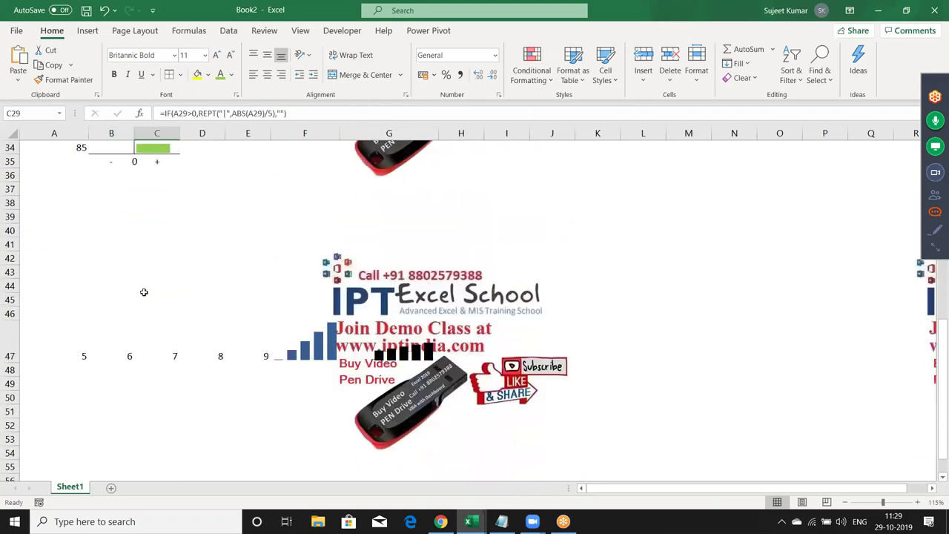
left_click(373, 352)
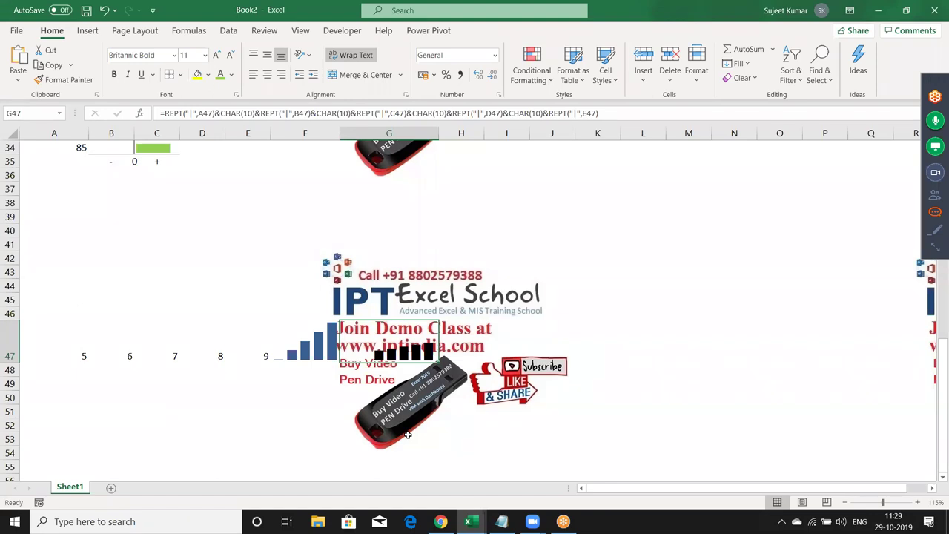
Save the workbook to the Desktop as the macro-enabled file retp
left_click(20, 31)
left_click(65, 196)
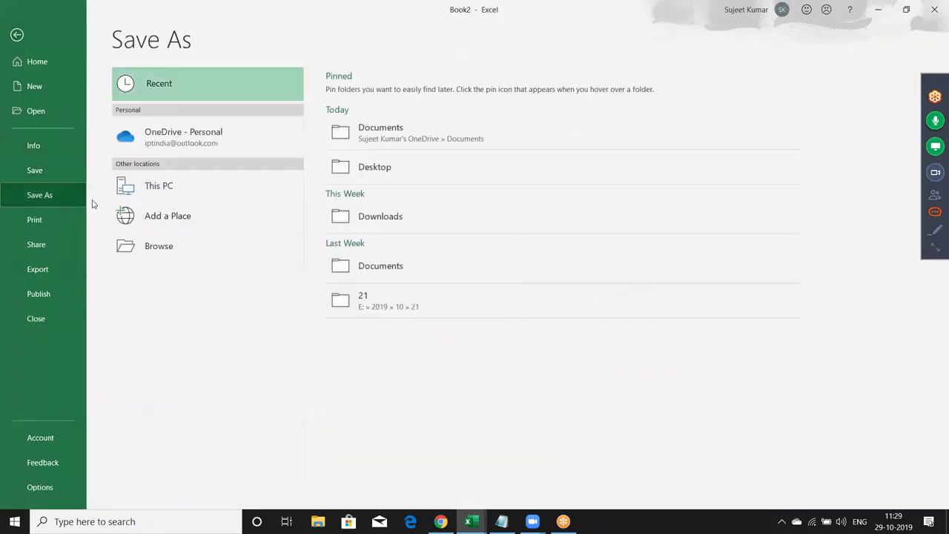
left_click(155, 246)
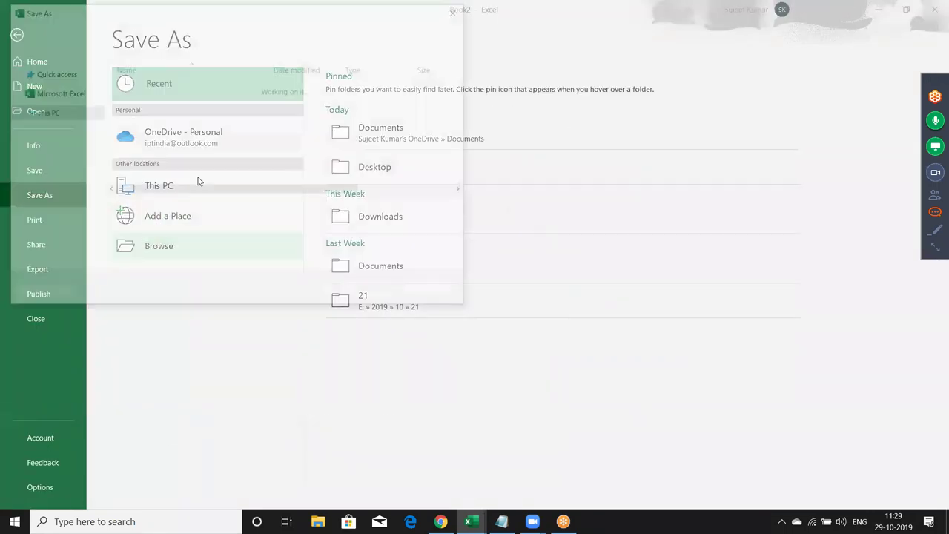
left_click(58, 101)
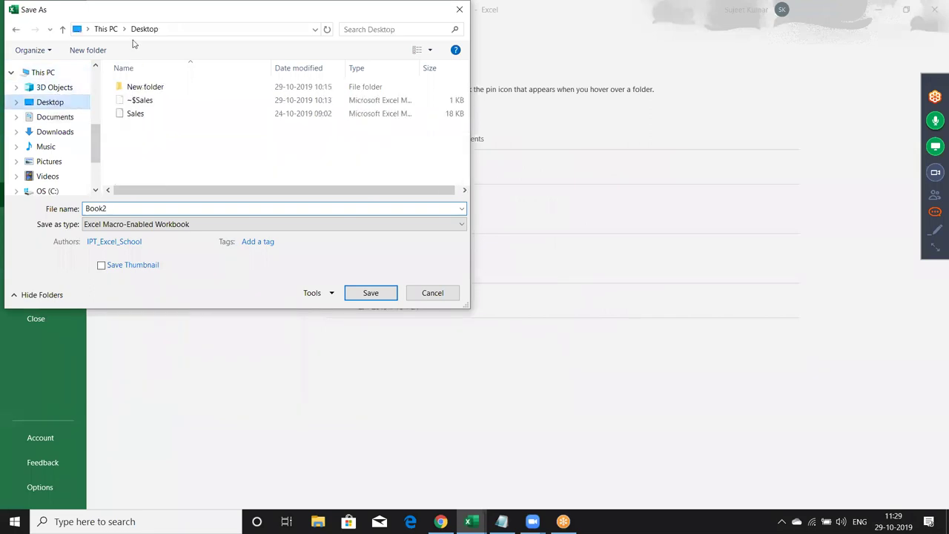
double_click(150, 207)
type("retp")
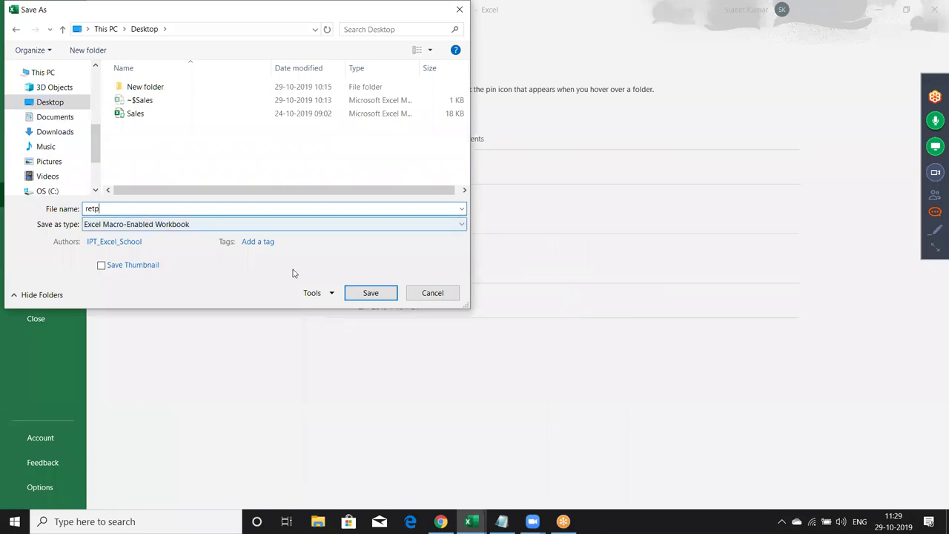
left_click(370, 293)
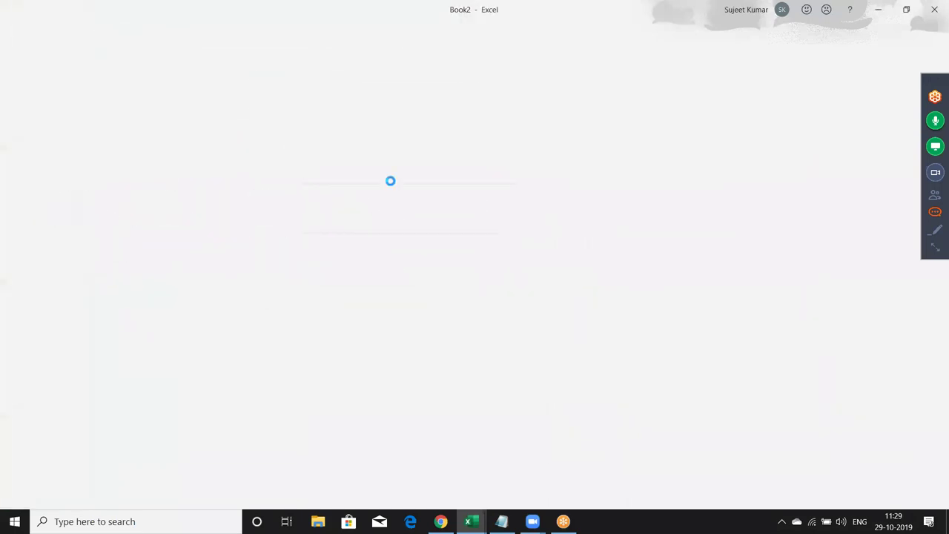
Close the saved workbook and switch to the Gmail tab in the browser
left_click(933, 11)
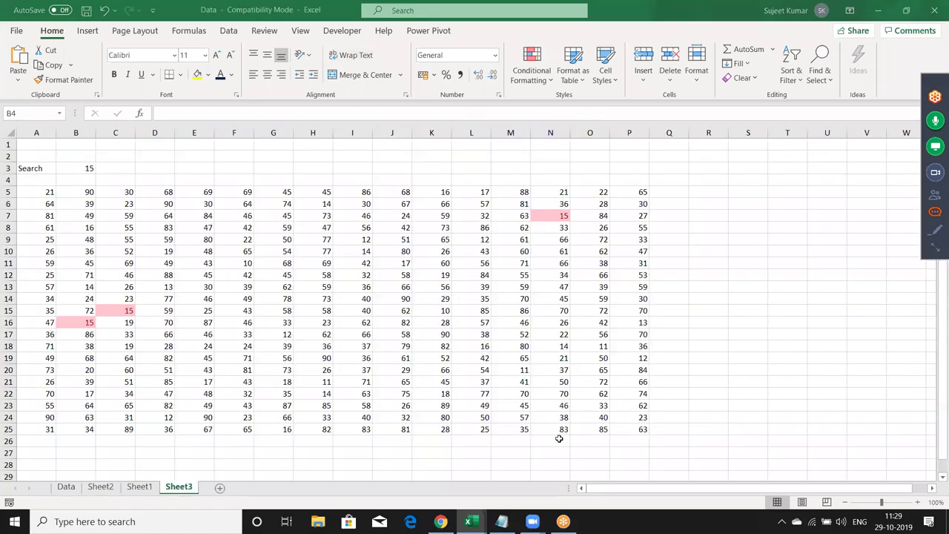
left_click(441, 521)
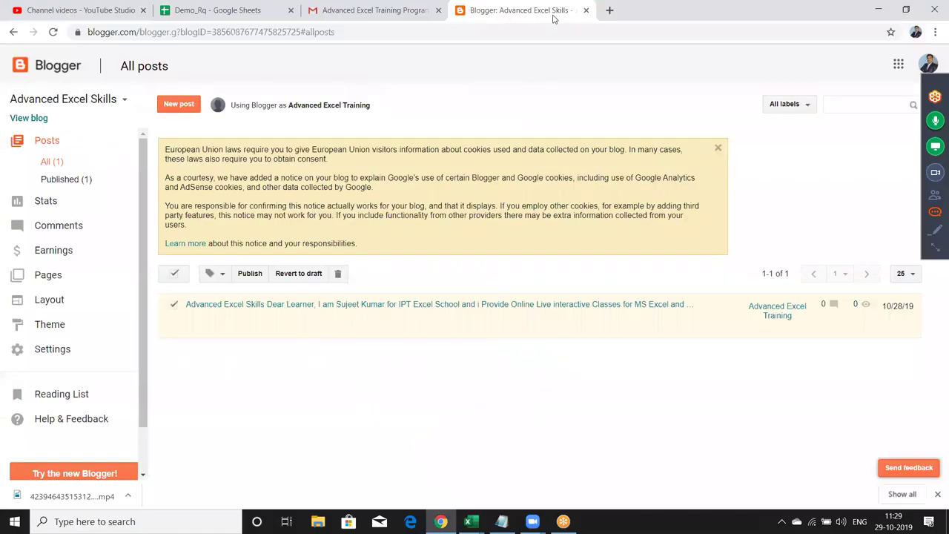
left_click(519, 32)
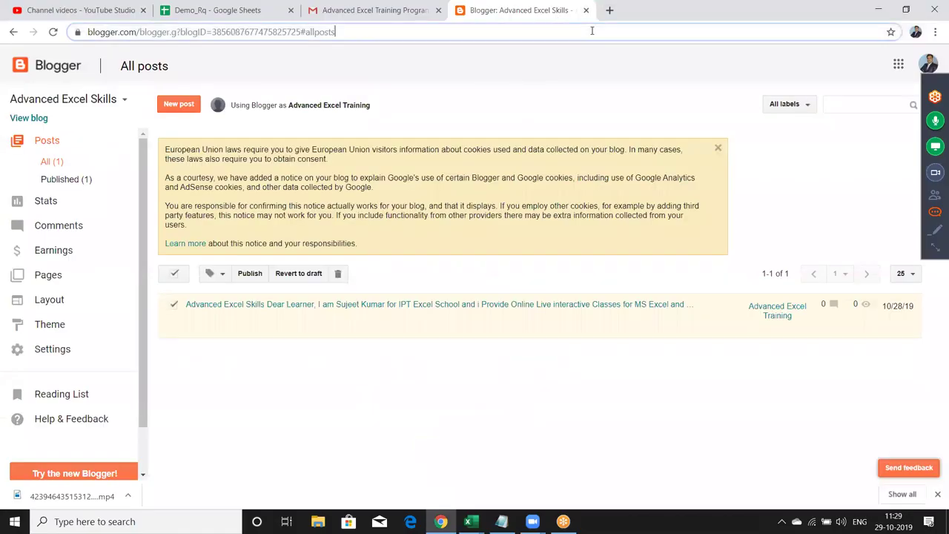
left_click(374, 10)
Compose a new email and add four recipients from the contact autocomplete suggestions
left_click(20, 110)
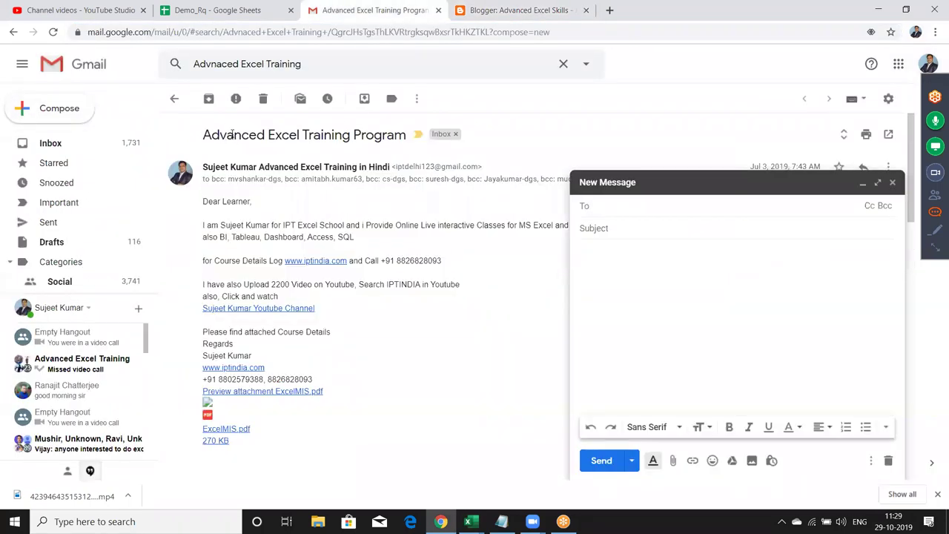
type("of")
key("Return")
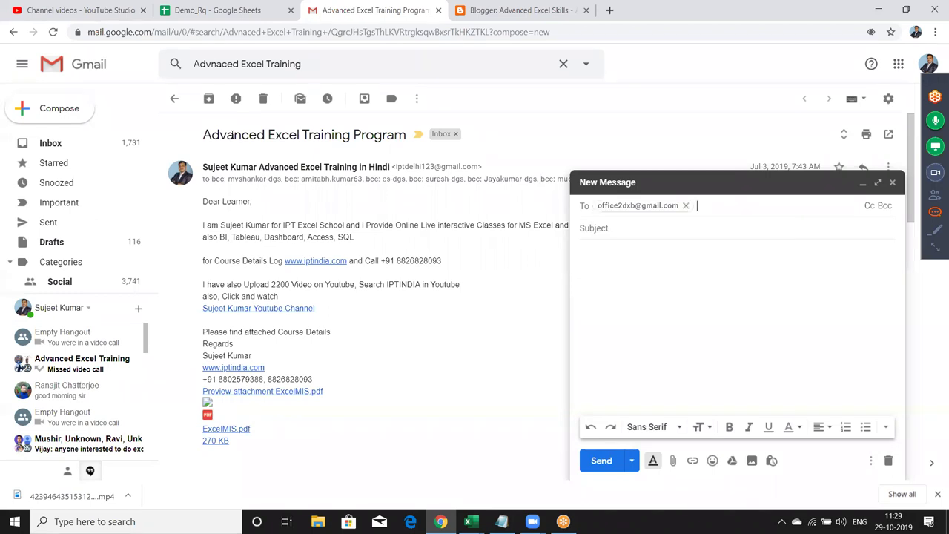
type("raj")
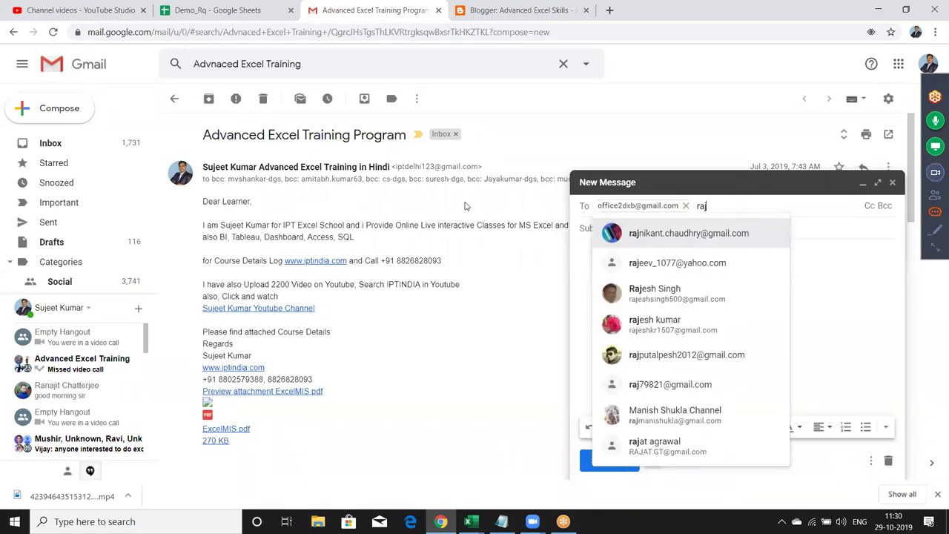
key("Return")
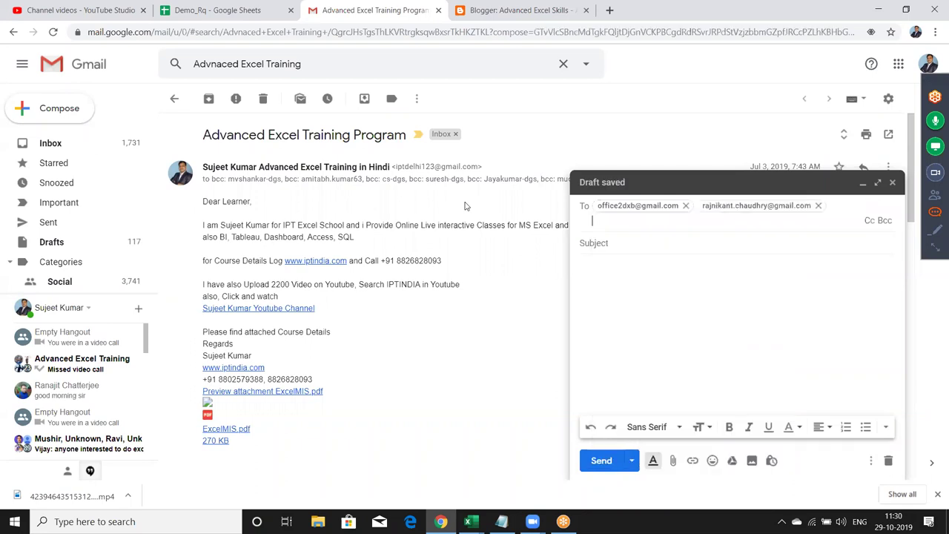
type("ans")
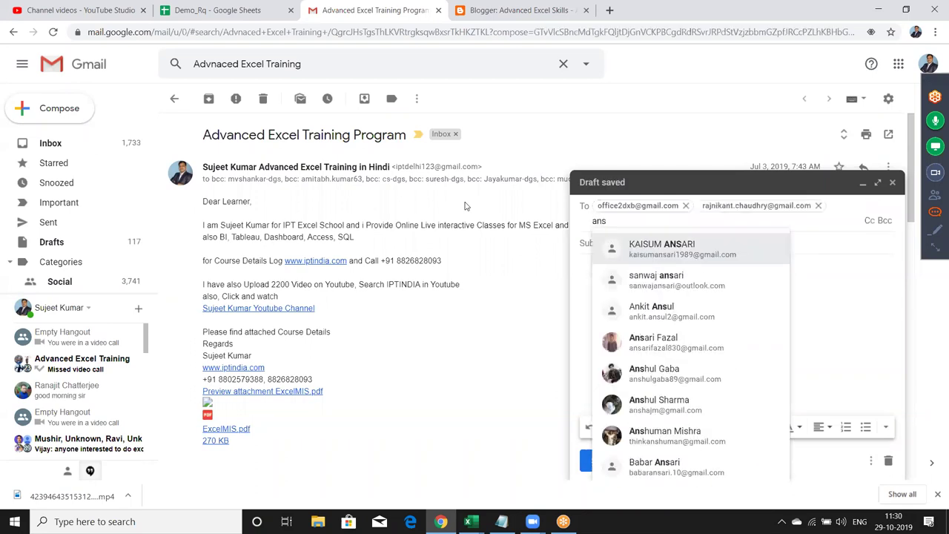
left_click(707, 255)
type("re")
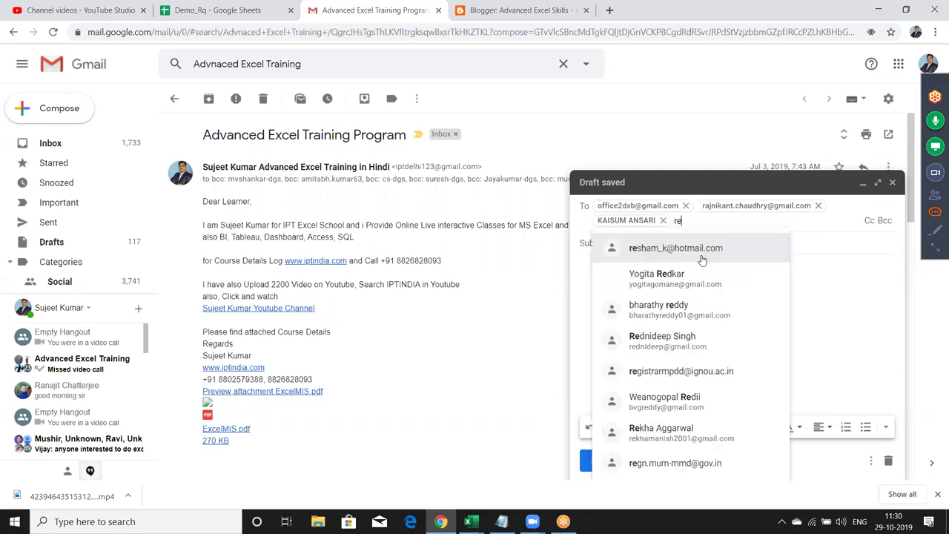
left_click(701, 256)
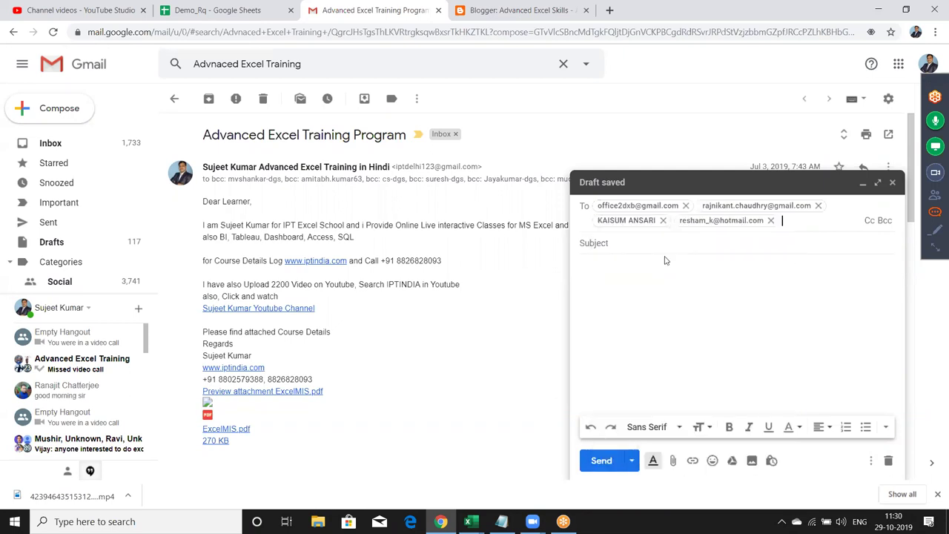
left_click(658, 247)
Enter File as the email's subject line
left_click(642, 229)
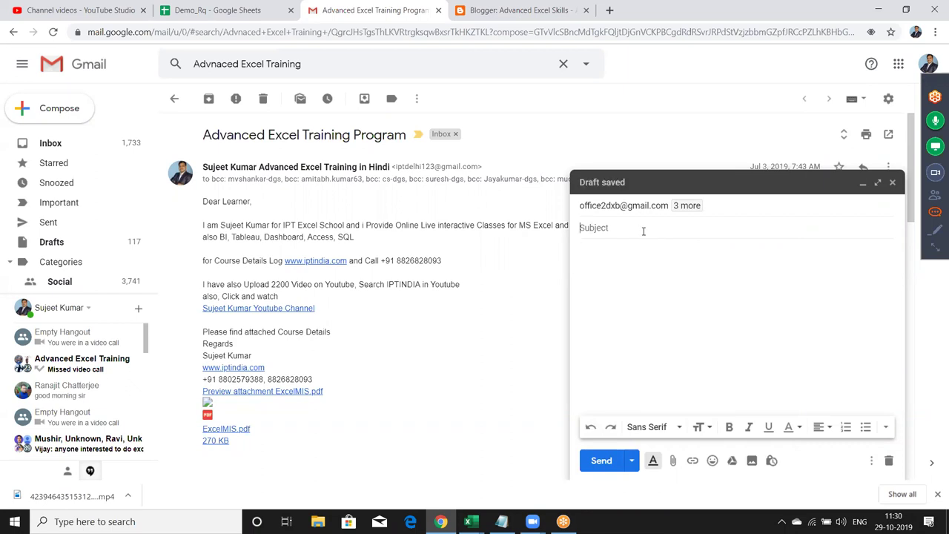
type("File")
key("Tab")
Attach the retp workbook from the Desktop and send the email
left_click(673, 461)
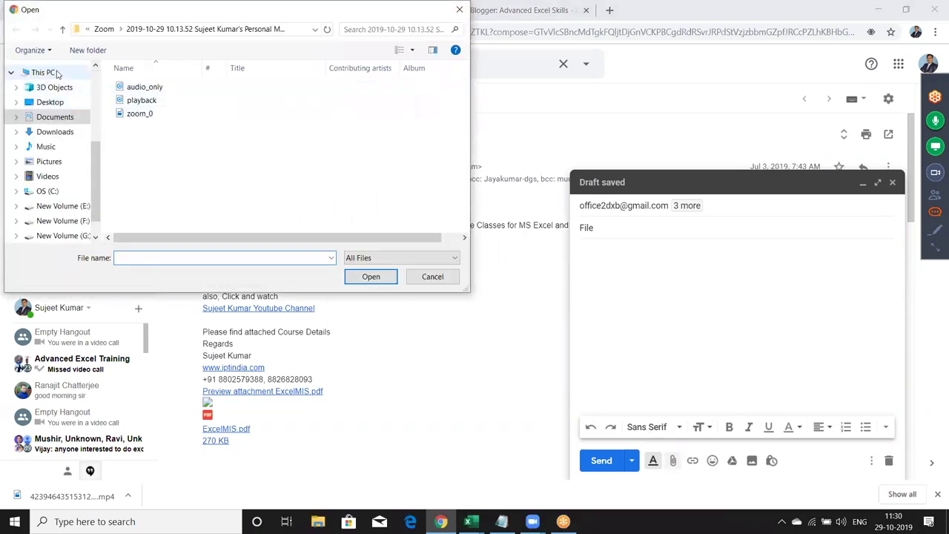
left_click(55, 73)
scroll(318, 159, "down", 3)
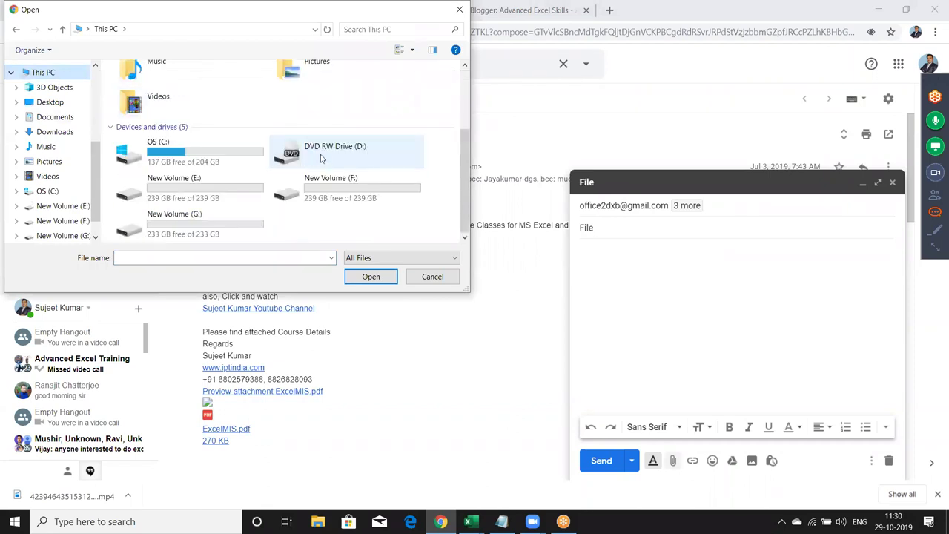
left_click(50, 101)
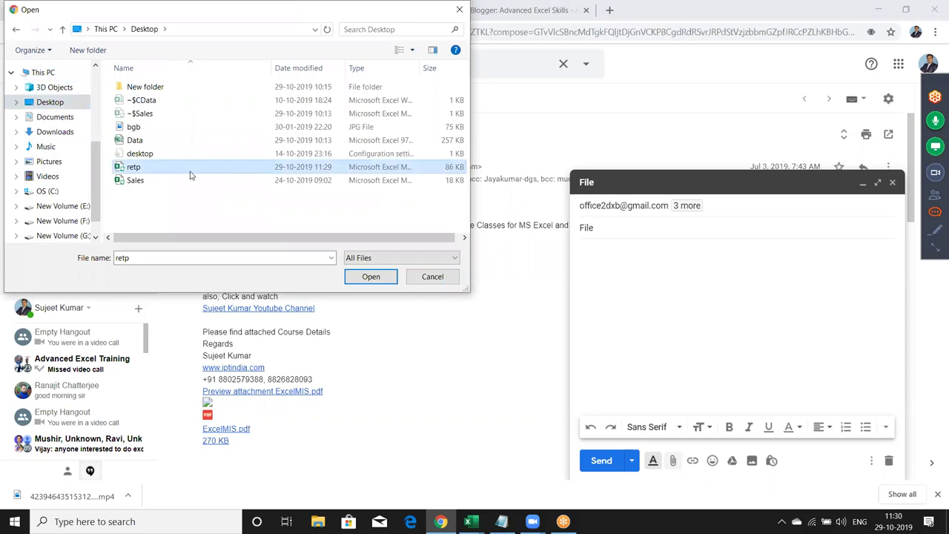
double_click(190, 167)
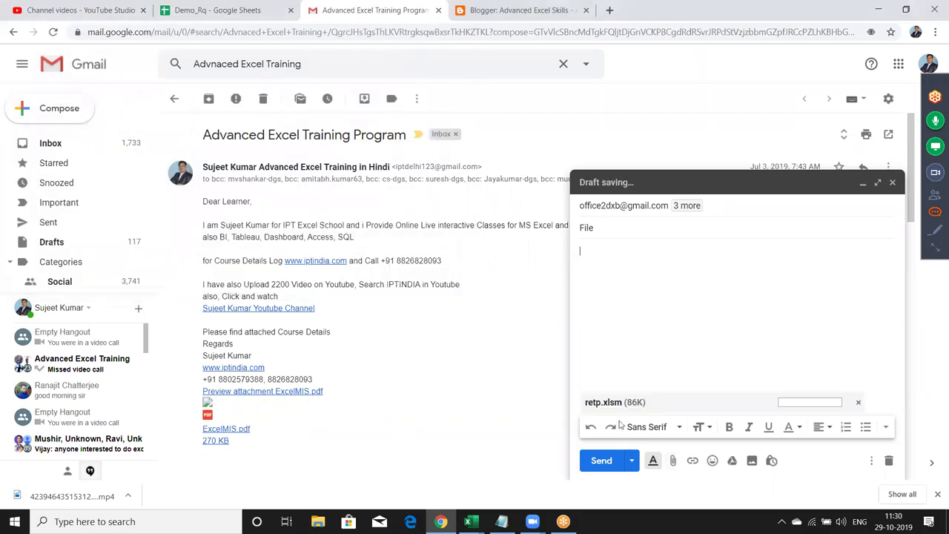
left_click(601, 460)
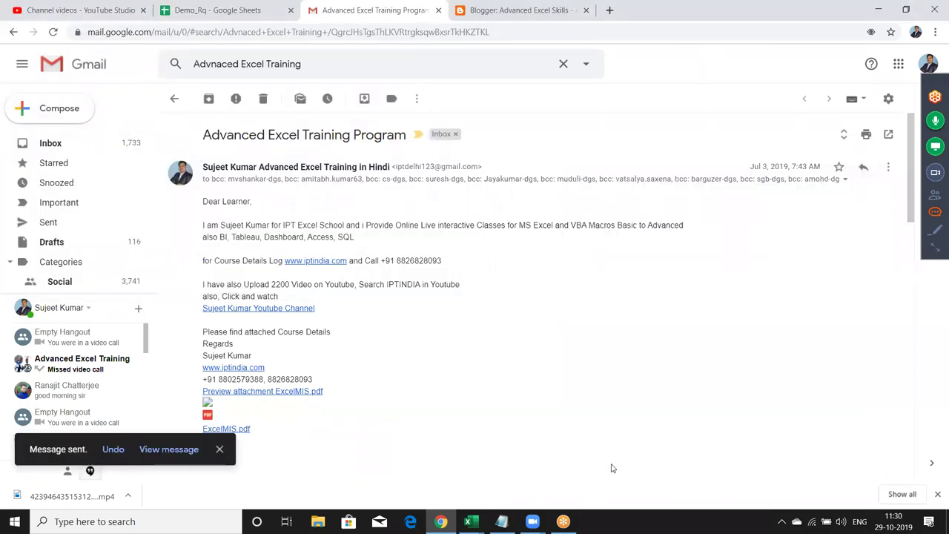